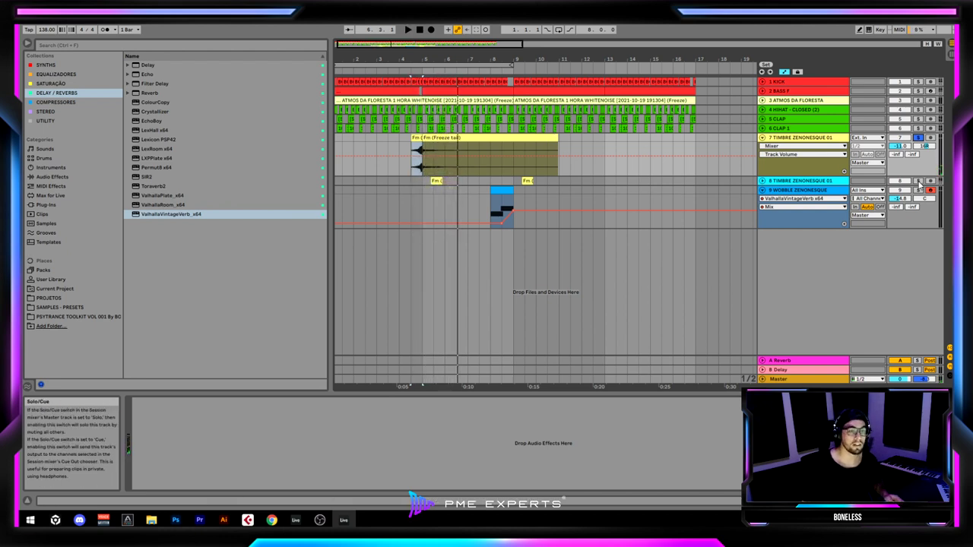
Solo only the second TIMBRE ZENONESQUE 01 track and play it back
click(919, 184)
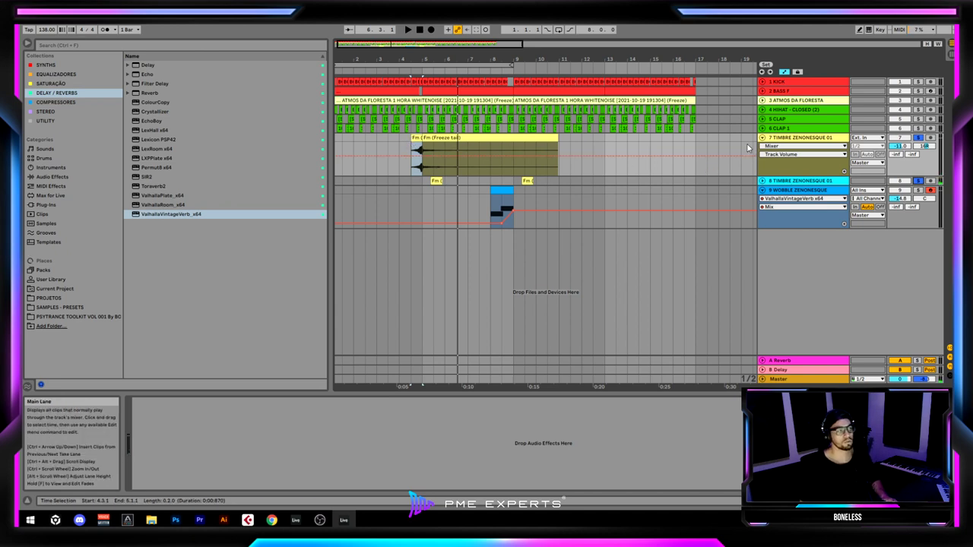
click(919, 138)
key(space)
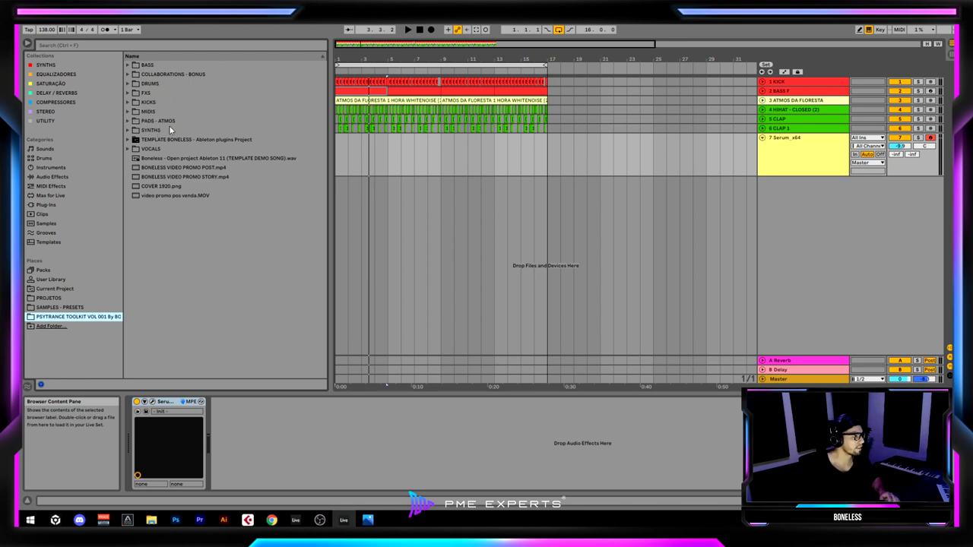
Place the Fm.mid chord from the toolkit's MIDIS > CHORDS > MINOR folder at bar 1 of the Serum track
double_click(148, 111)
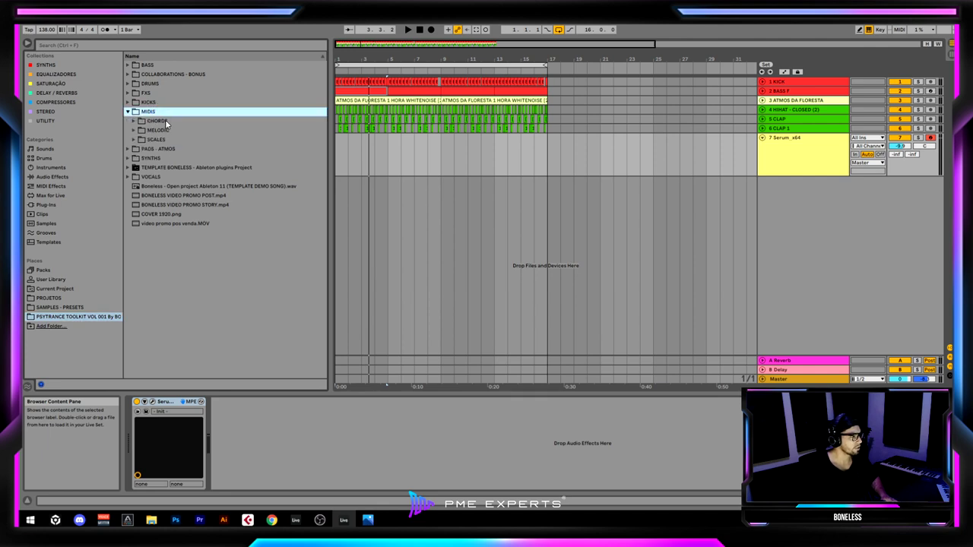
double_click(166, 122)
double_click(176, 139)
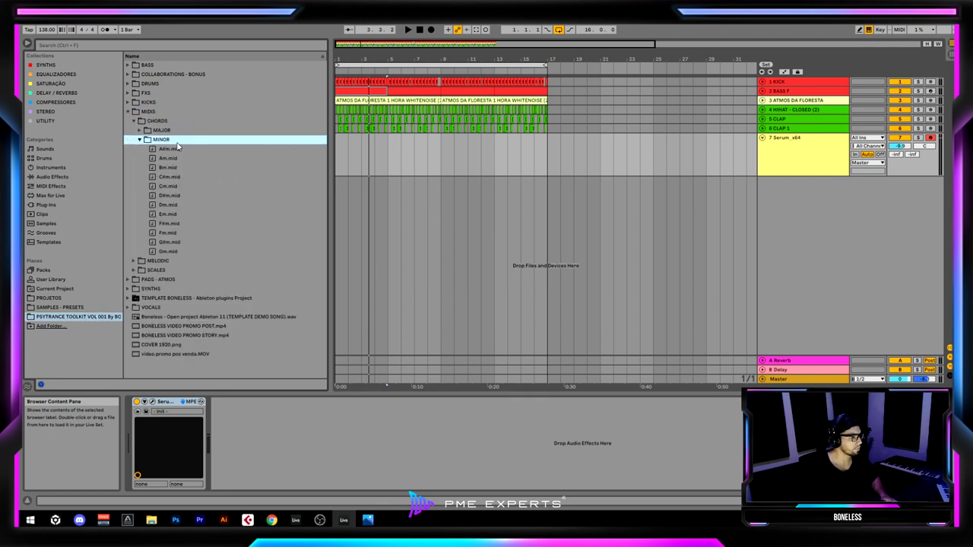
drag(172, 233, 340, 165)
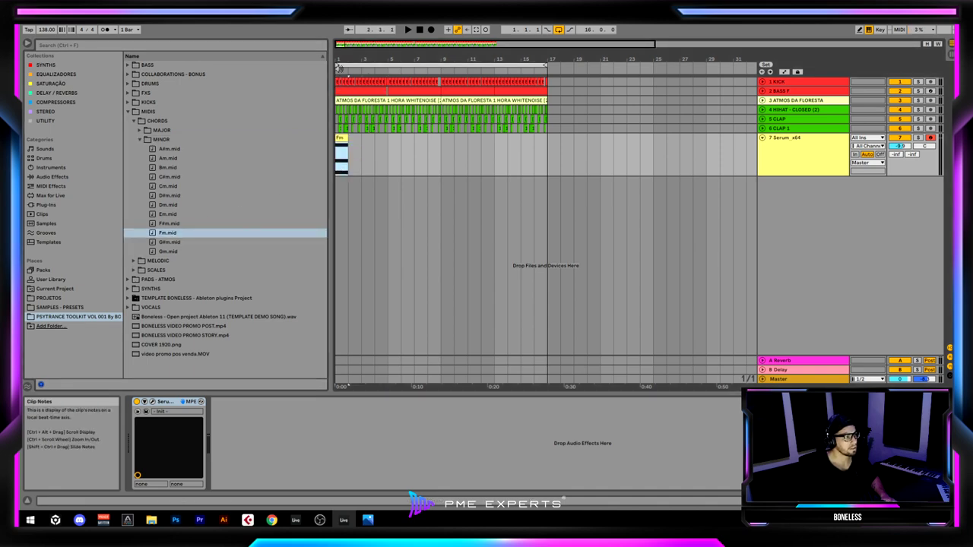
drag(340, 60, 340, 87)
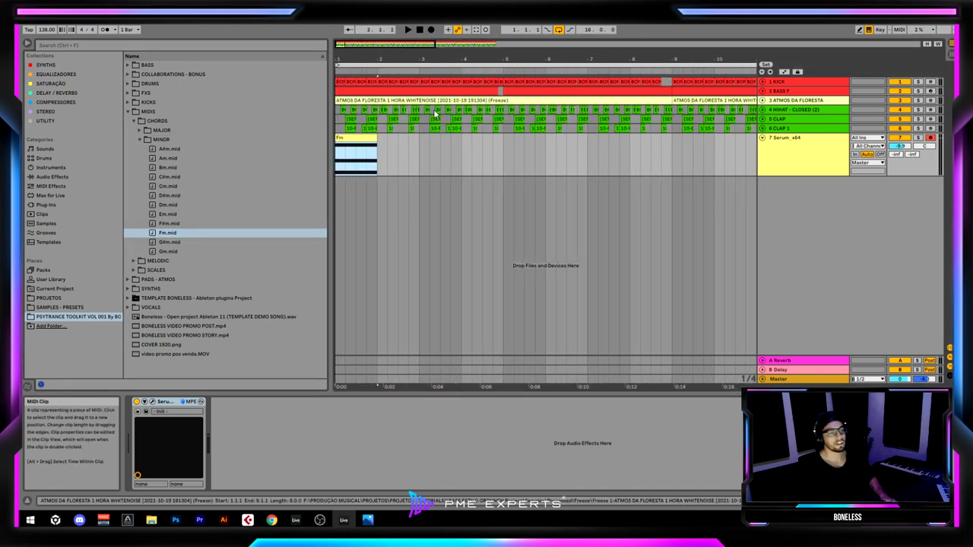
Solo the Serum track, shorten all notes in the Fm clip to half a bar, and play it back
click(803, 160)
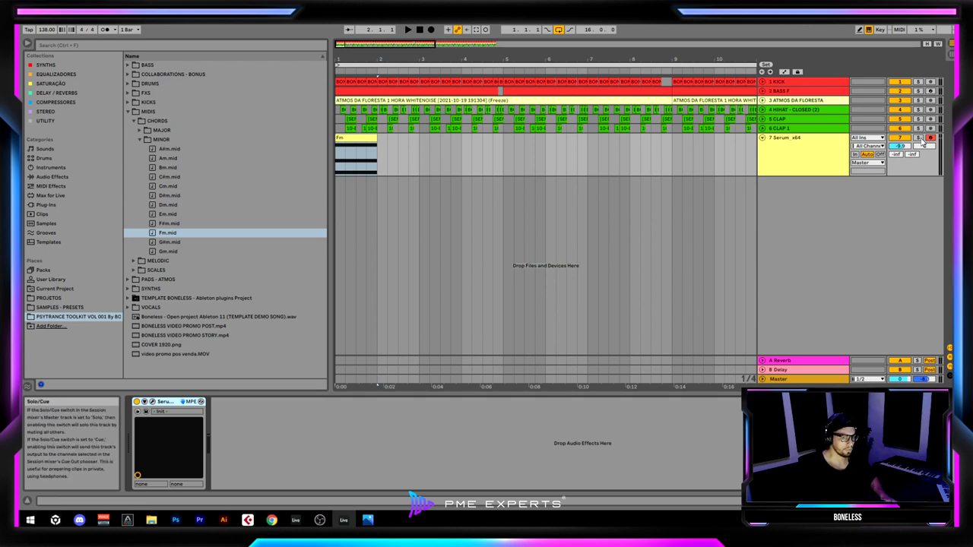
double_click(370, 135)
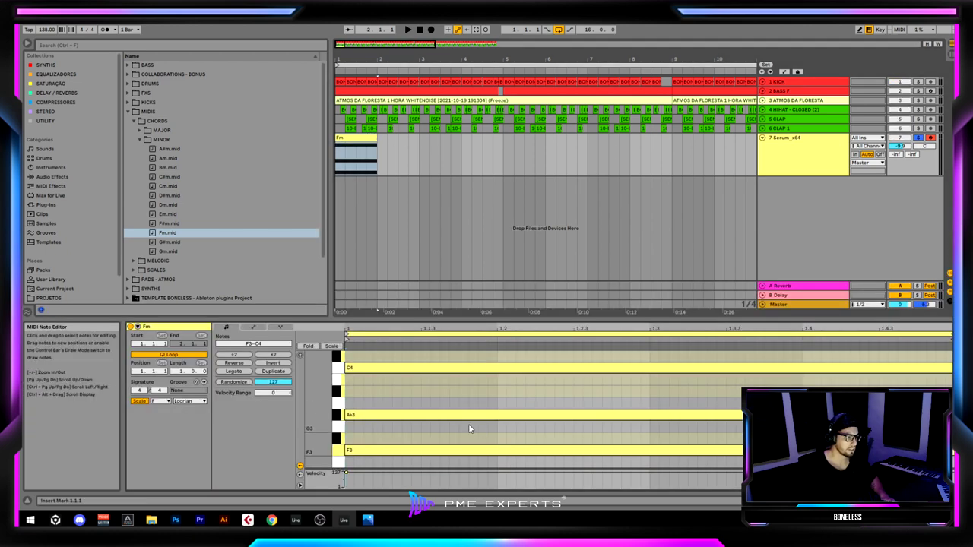
key(ctrl+a)
key(space)
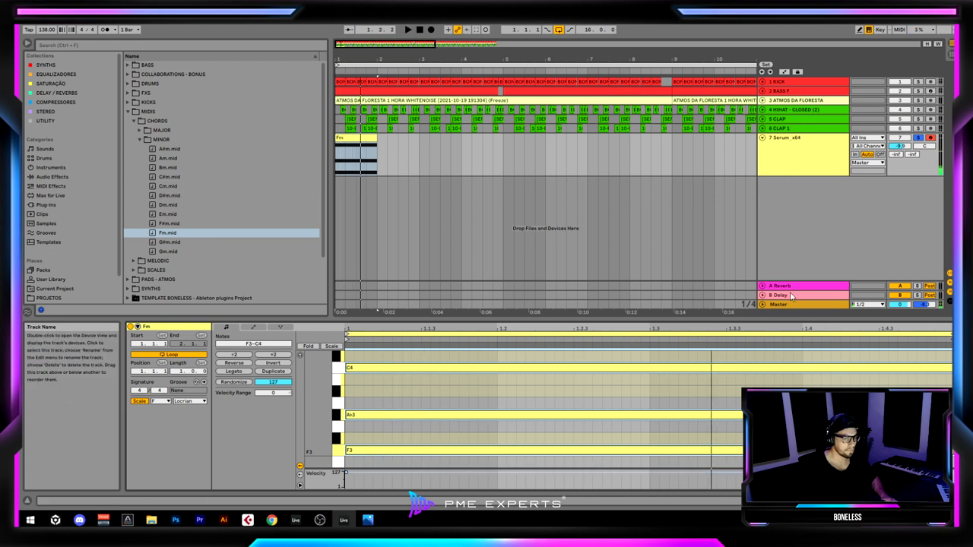
key(space)
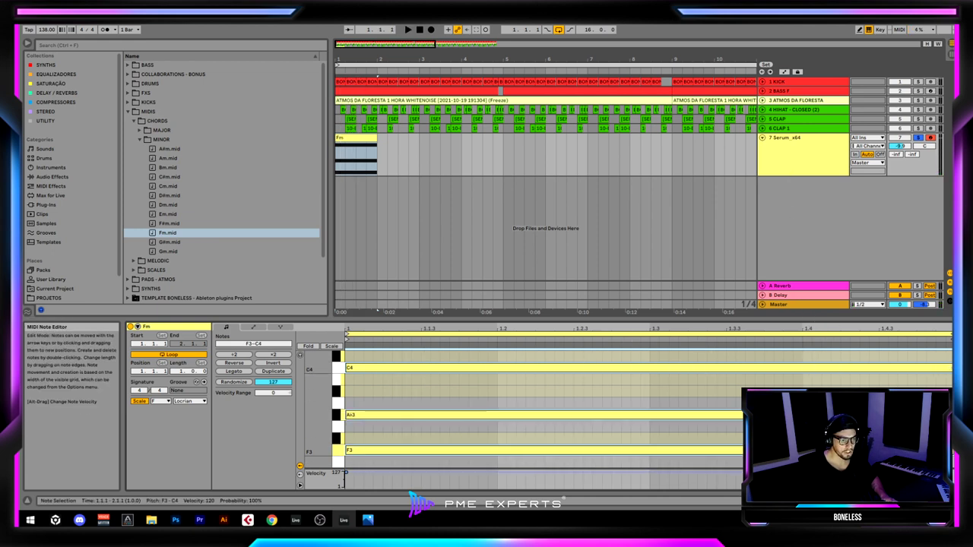
drag(950, 367, 650, 364)
key(space)
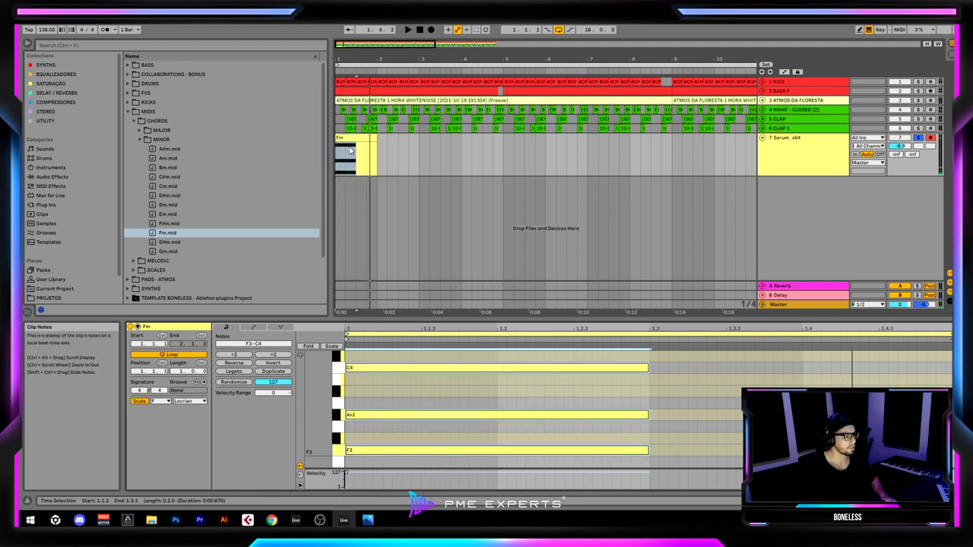
click(359, 139)
click(388, 141)
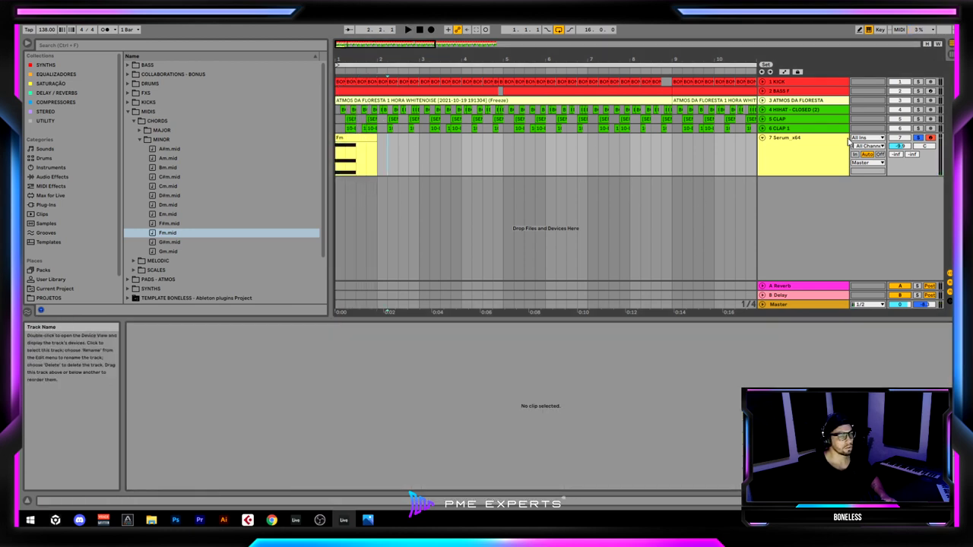
Turn off solo on the Serum track and move the Fm clip to start at 4.3.1 during playback
click(918, 139)
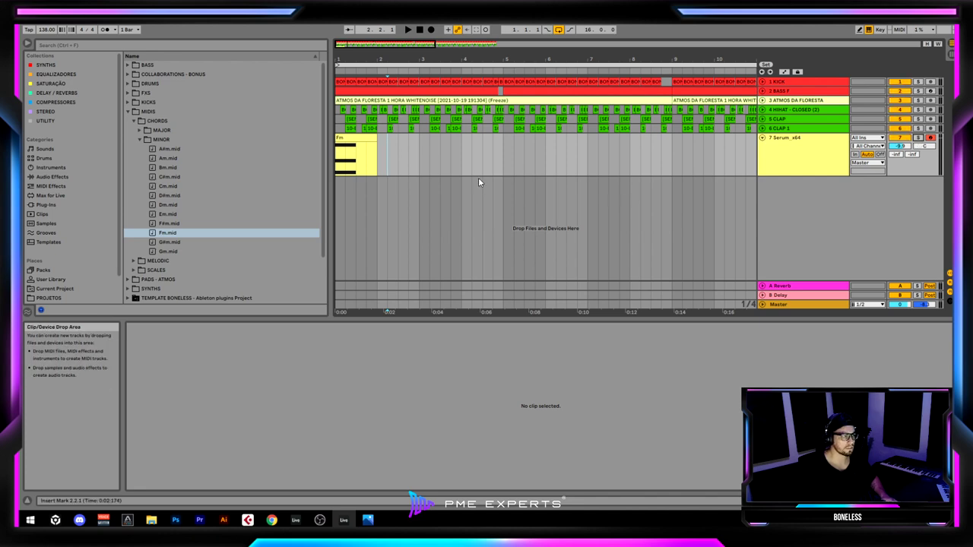
drag(365, 138, 575, 158)
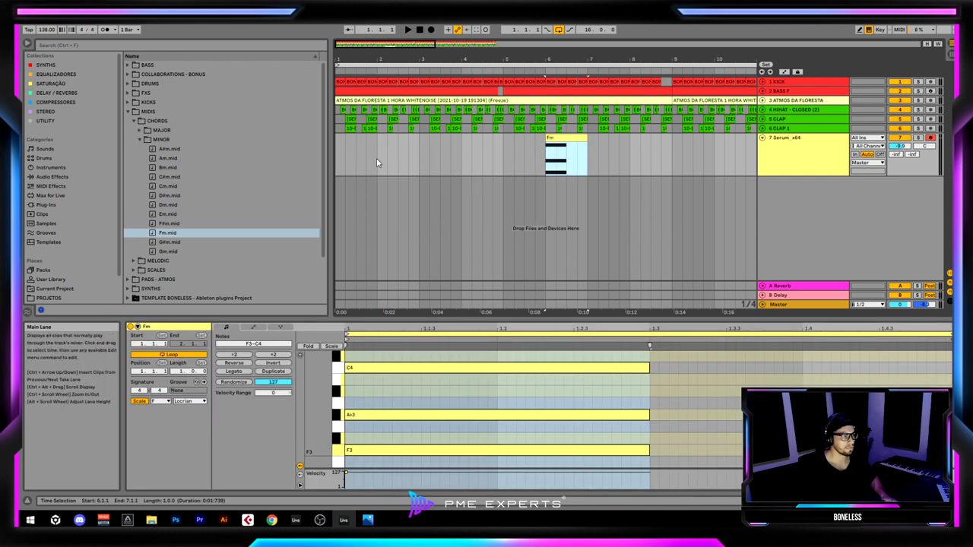
click(339, 156)
key(space)
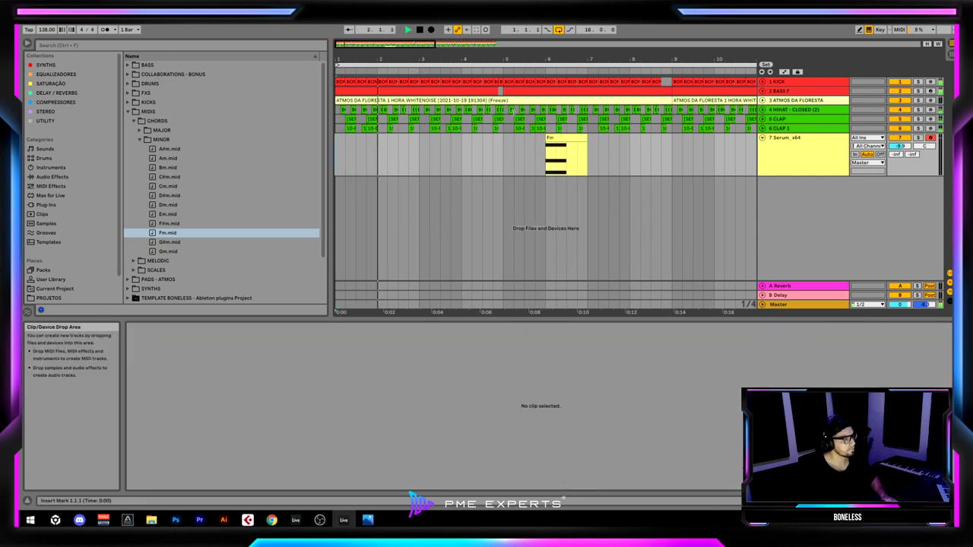
drag(564, 138, 500, 139)
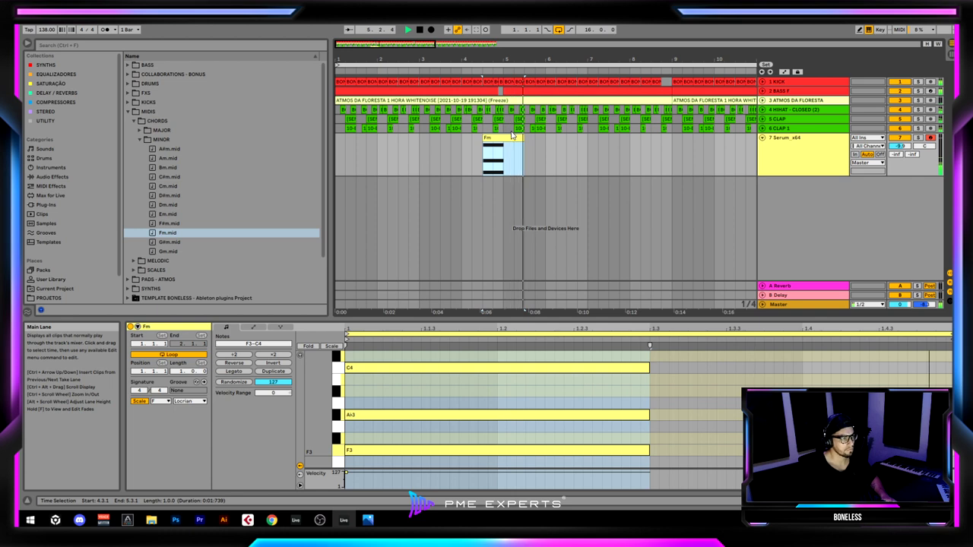
Trim the Fm clip to end at 5.1.1 and loop the one-bar range starting at 4.1.1
click(498, 151)
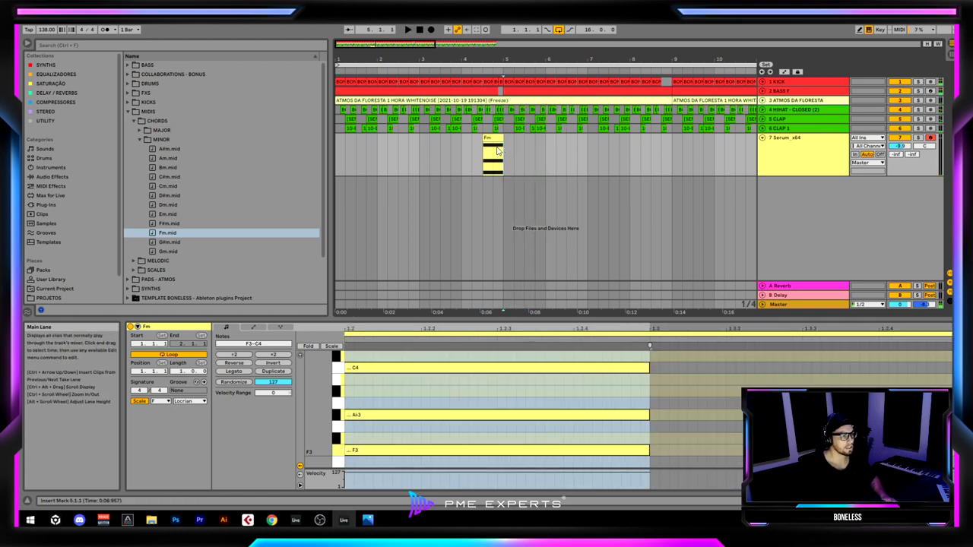
mouse_move(497, 148)
mouse_down()
mouse_move(462, 147)
mouse_move(505, 147)
mouse_up()
click(461, 147)
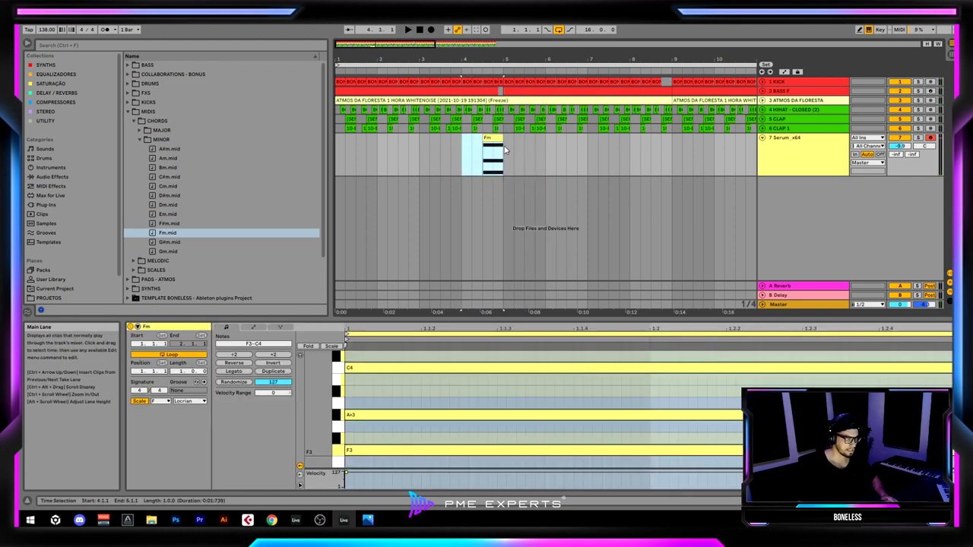
Open the Serum plug-in window clear of the track lanes and solo the Serum track
click(820, 162)
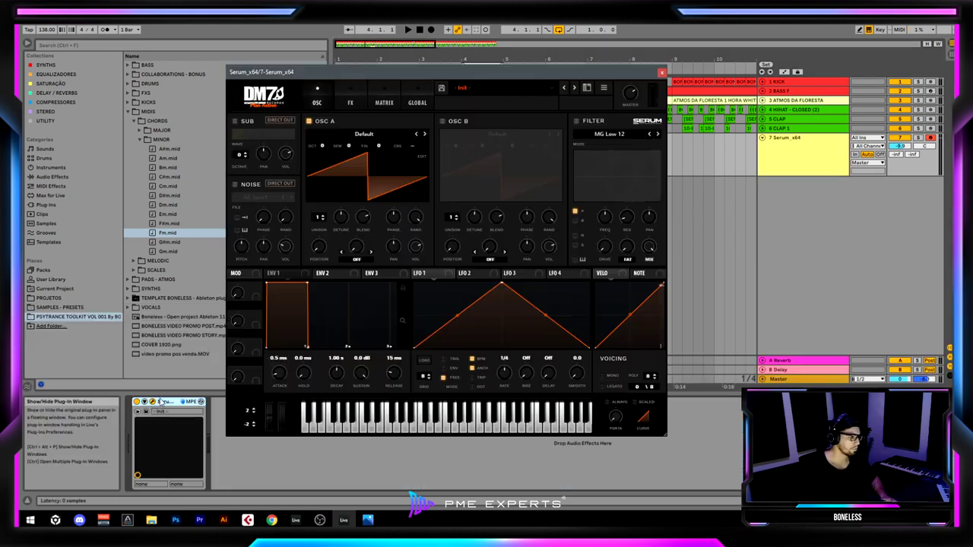
click(153, 402)
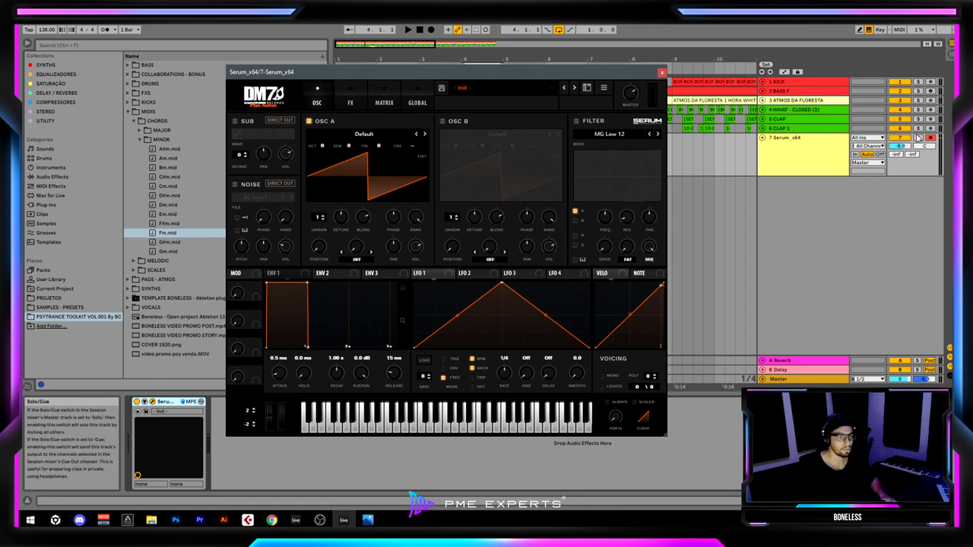
drag(600, 73, 619, 253)
Play the looped Fm clip and lower the Serum track's volume to -11.6
click(491, 138)
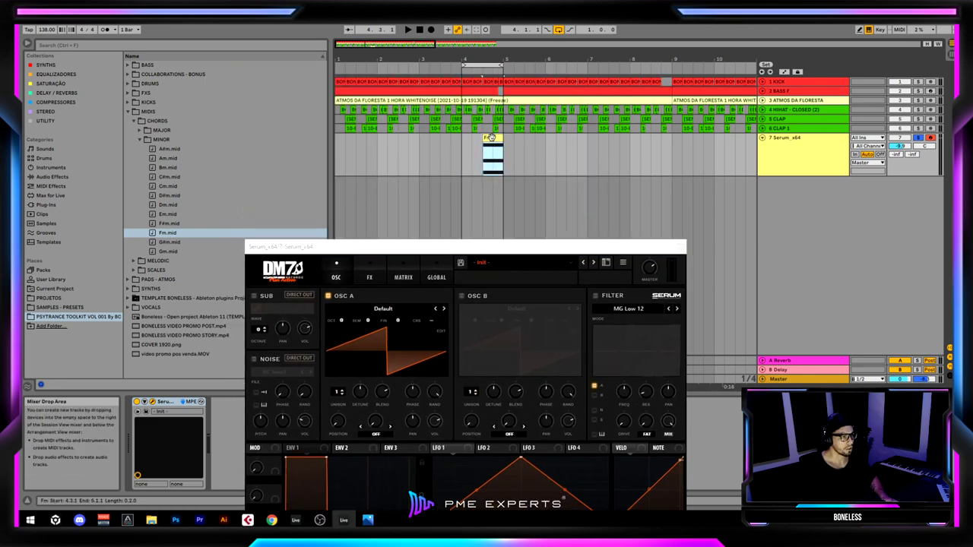
key(space)
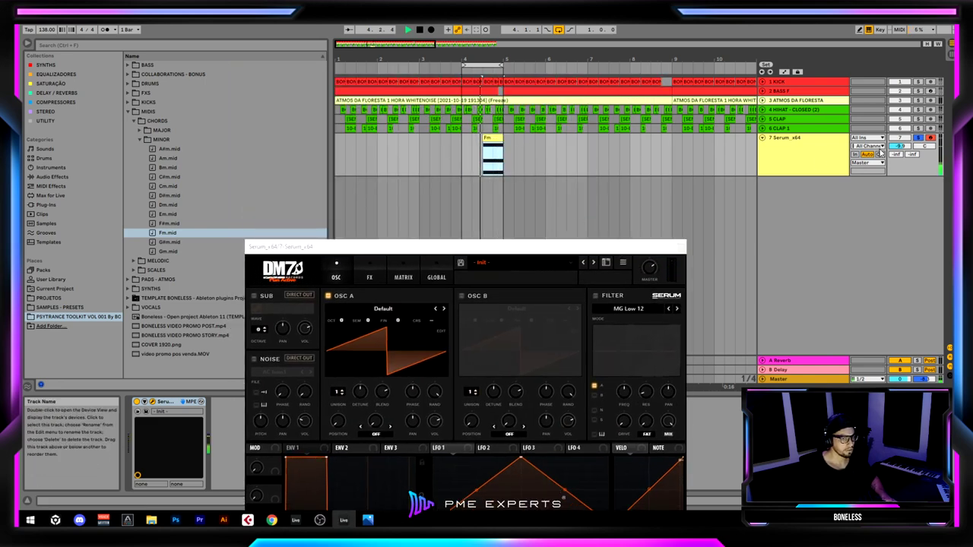
drag(902, 146, 905, 153)
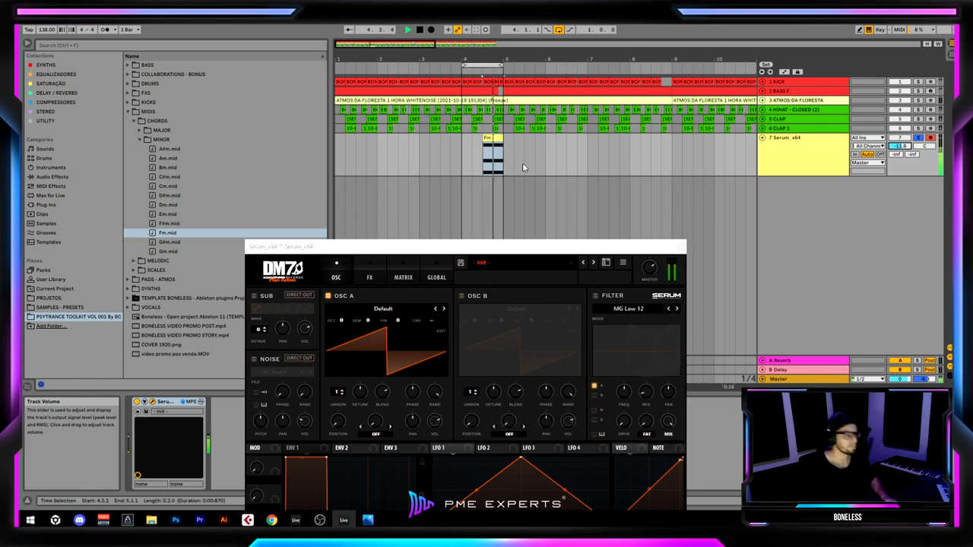
Bring the whole Serum window into view and raise oscillator A's unison to 7 voices during playback
drag(479, 246, 403, 81)
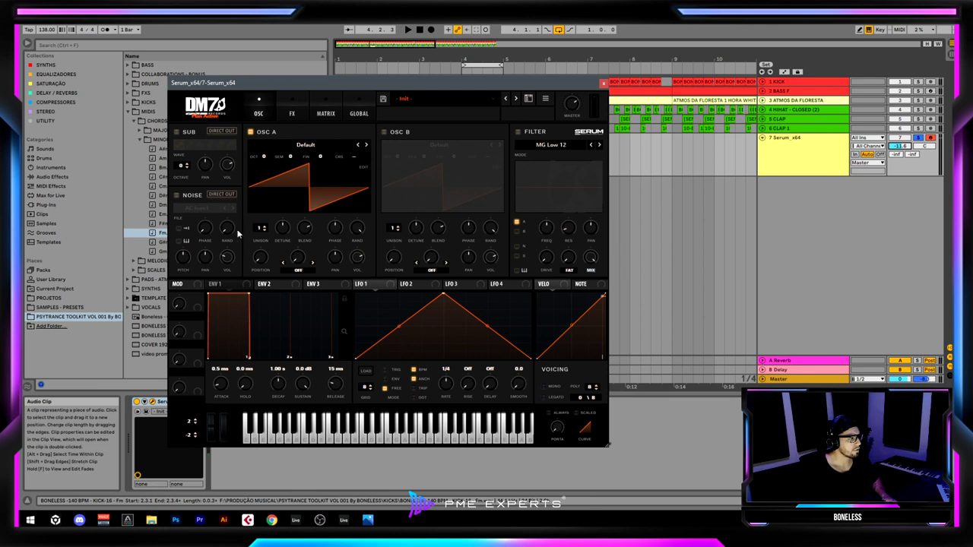
scroll(264, 229, up, 3)
key(space)
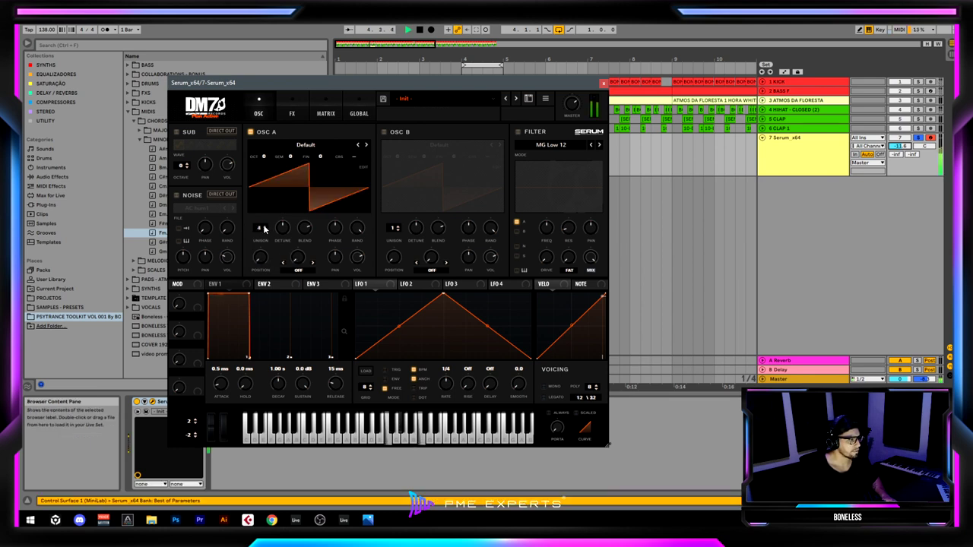
scroll(263, 229, up, 3)
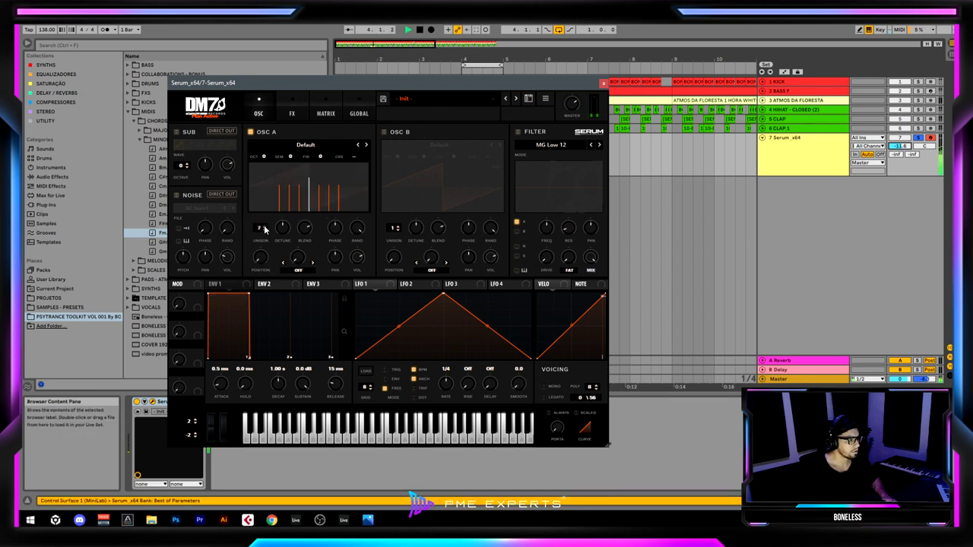
key(space)
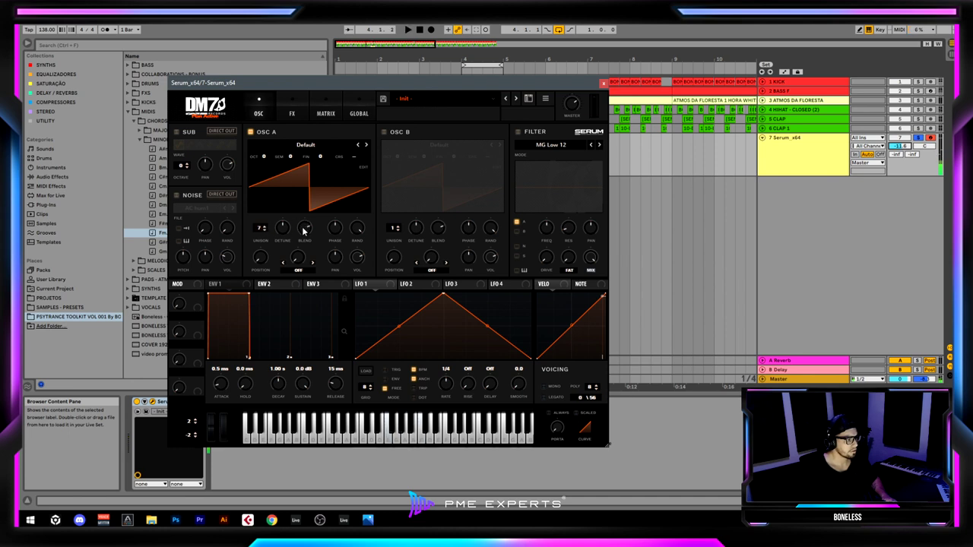
Reduce the unison detune of oscillator A and preview the chord
drag(303, 231, 282, 250)
key(space)
key(space)
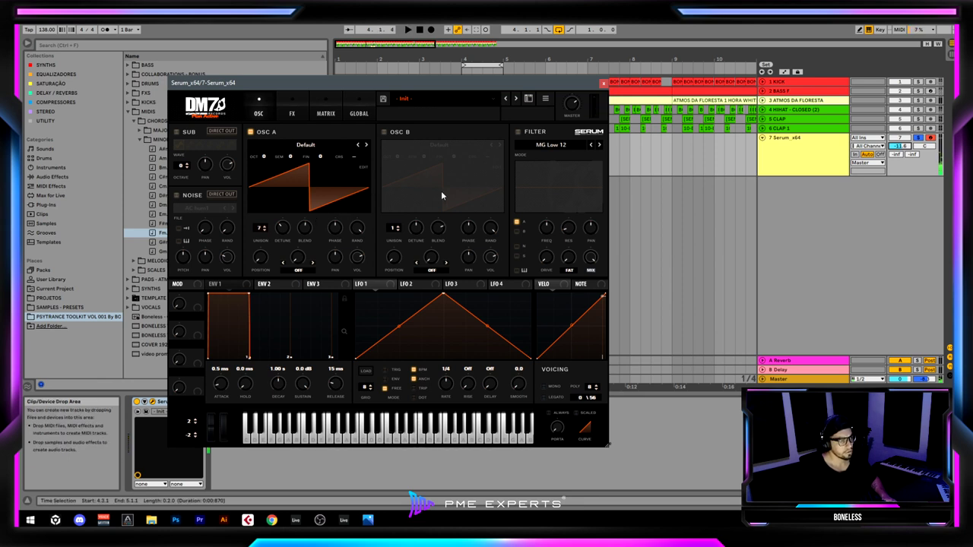
key(space)
key(space)
Set oscillator A's octave to -1 and preview the chord
drag(263, 157, 263, 174)
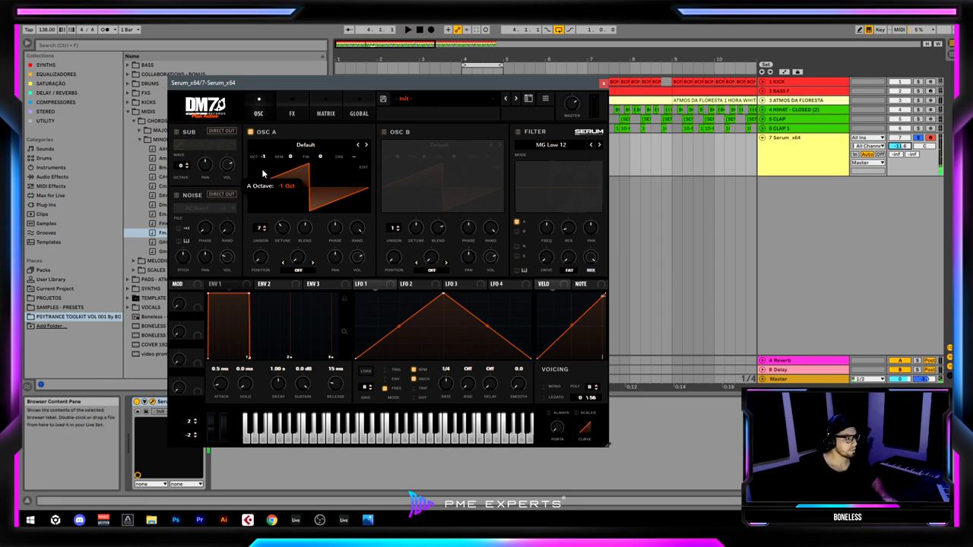
key(space)
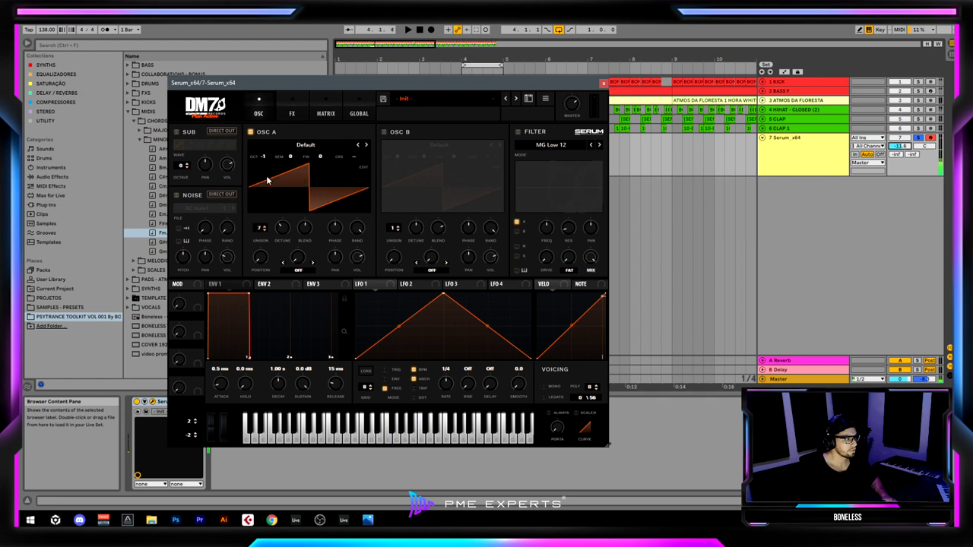
key(space)
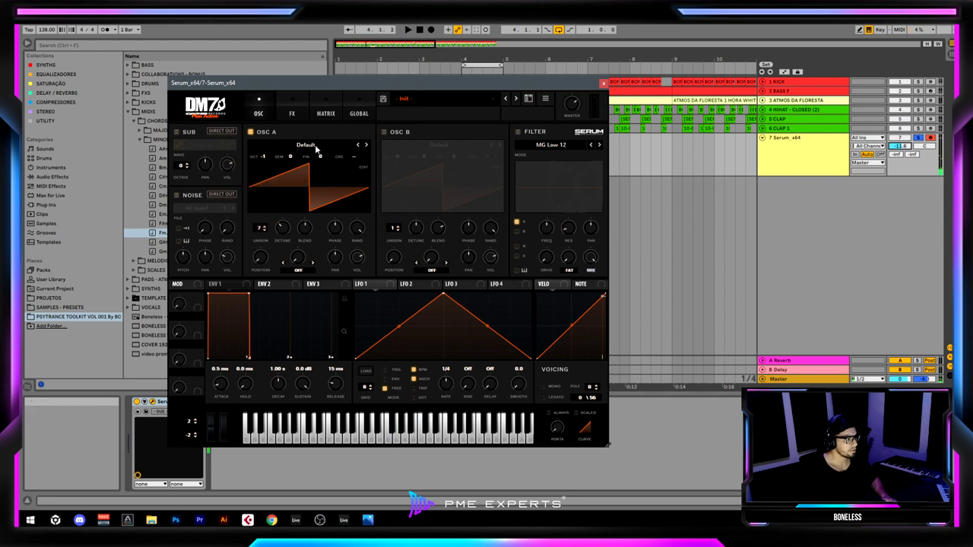
Load the bipole_harmonic wavetable from the Digital category into oscillator A and play the chord
click(306, 145)
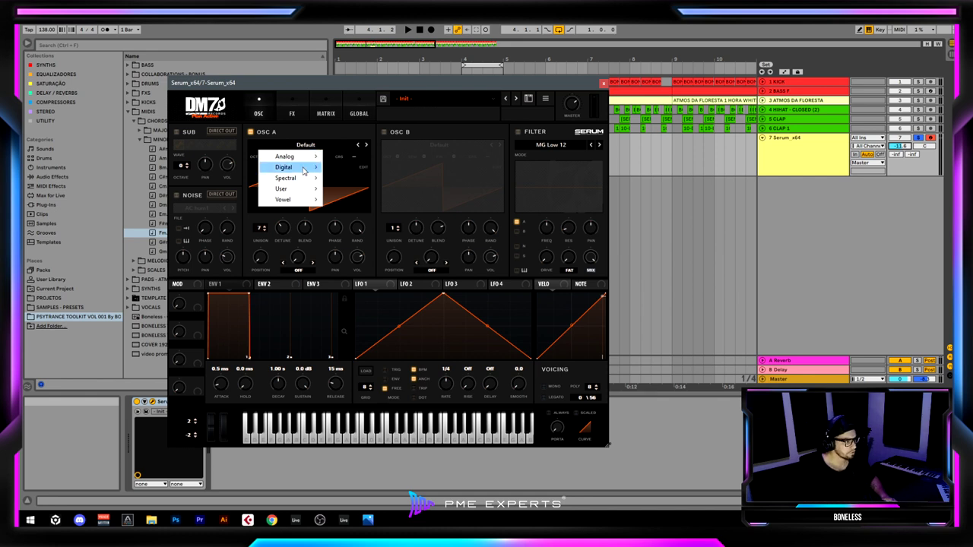
mouse_move(303, 170)
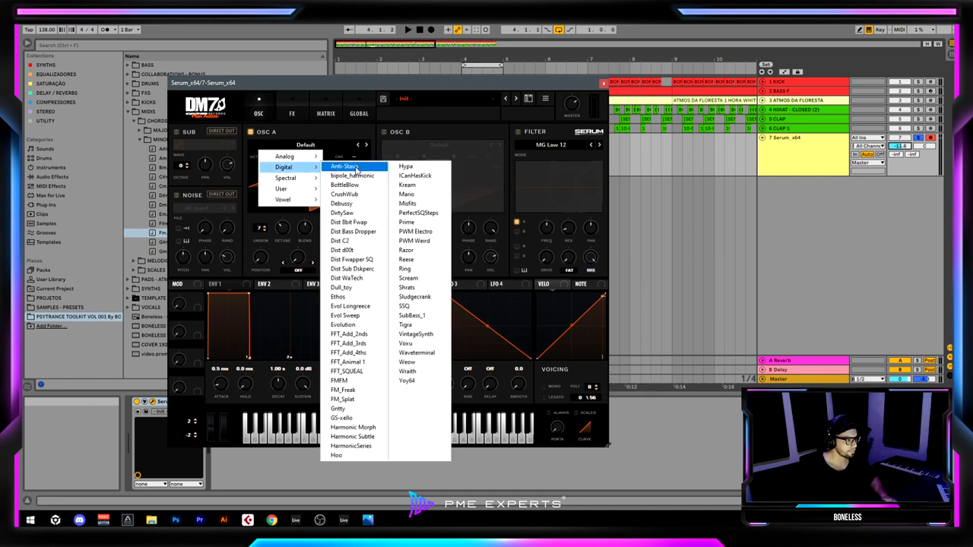
click(377, 177)
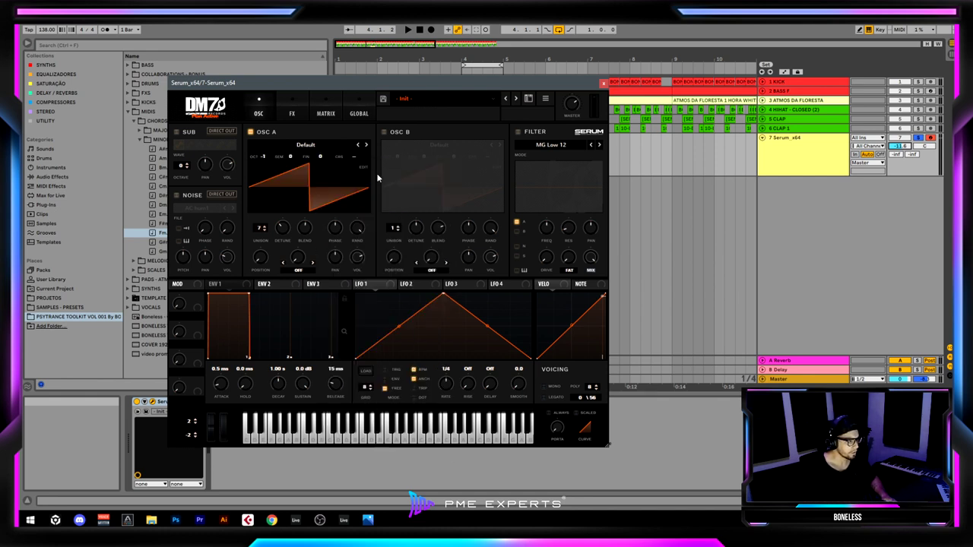
key(space)
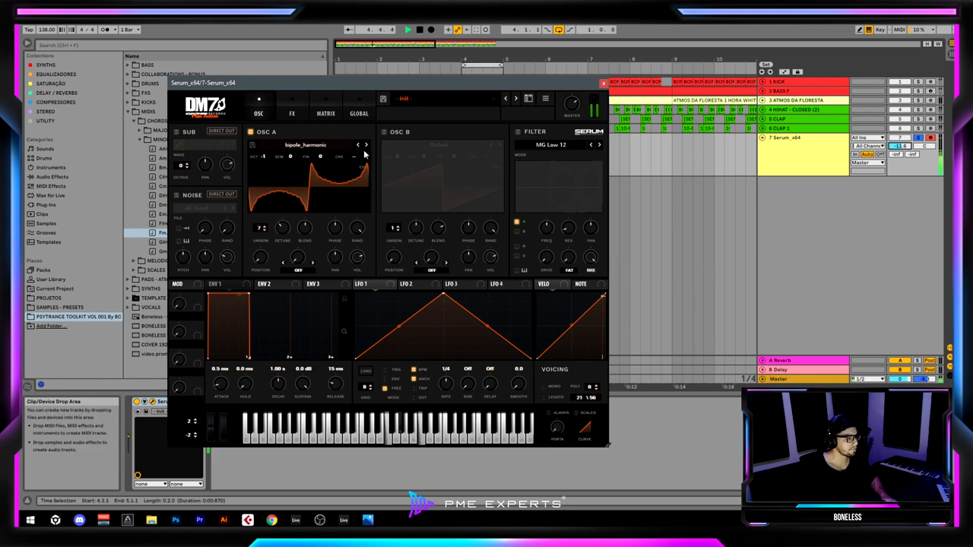
Audition the wavetable preceding bipole_harmonic in oscillator A and return to bipole_harmonic
click(358, 145)
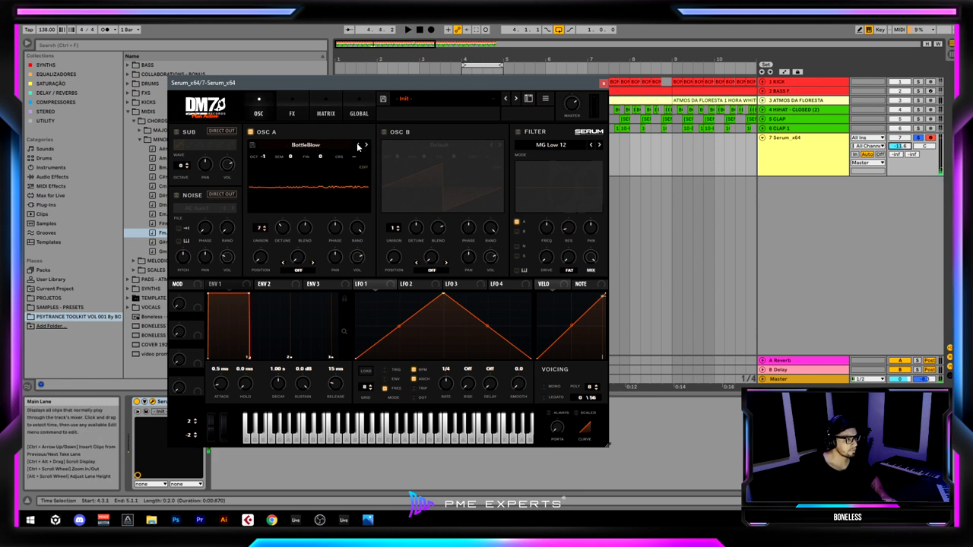
click(358, 145)
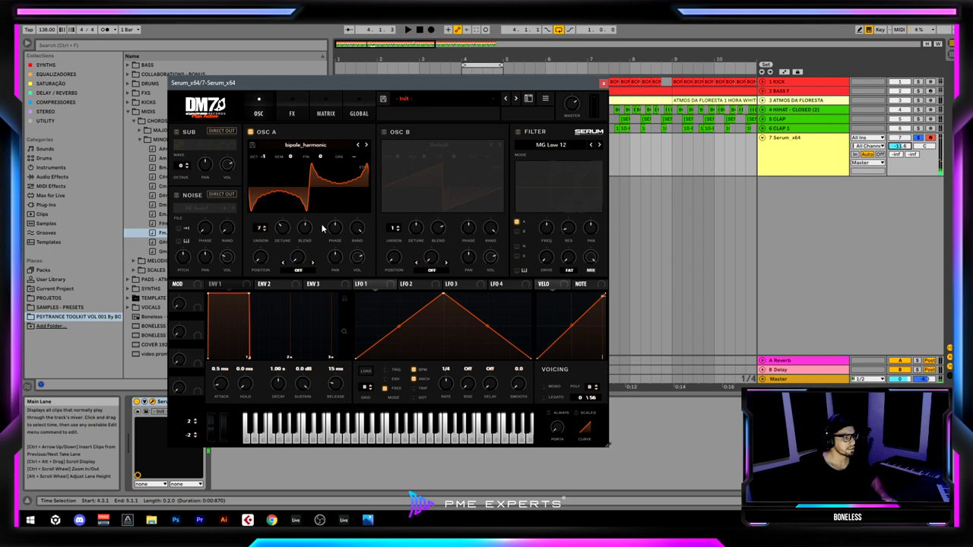
Assign envelope 2 to the filter cutoff and enable the filter with the MG Low 24 type
click(272, 284)
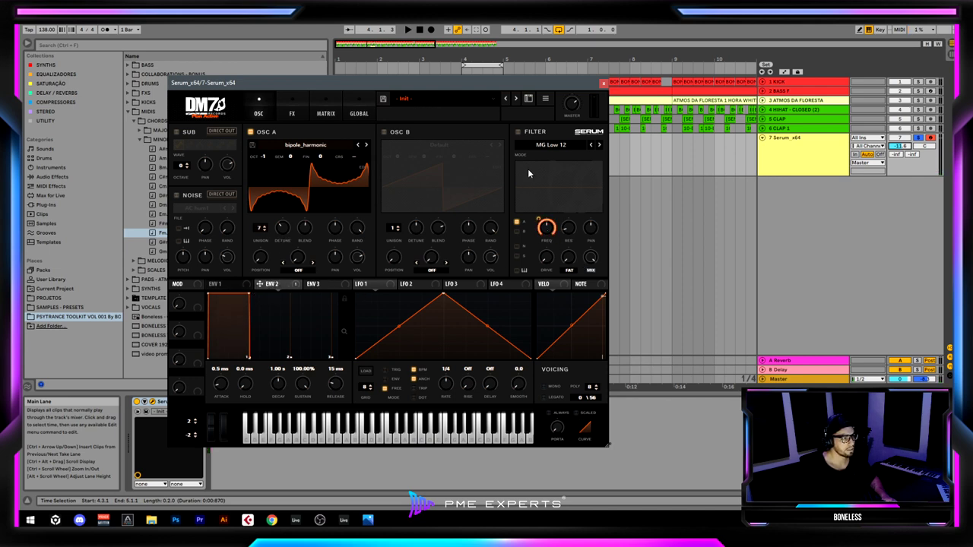
click(518, 132)
click(553, 145)
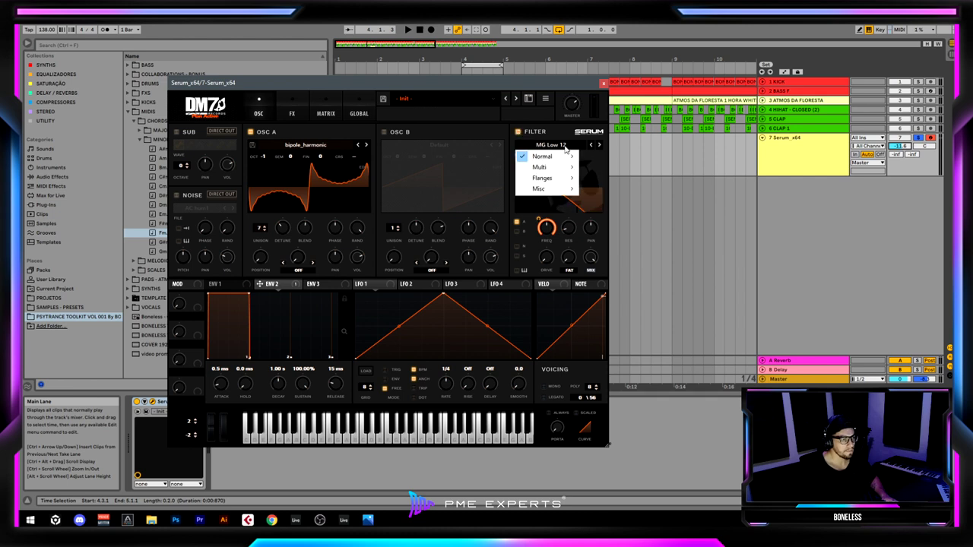
mouse_move(570, 162)
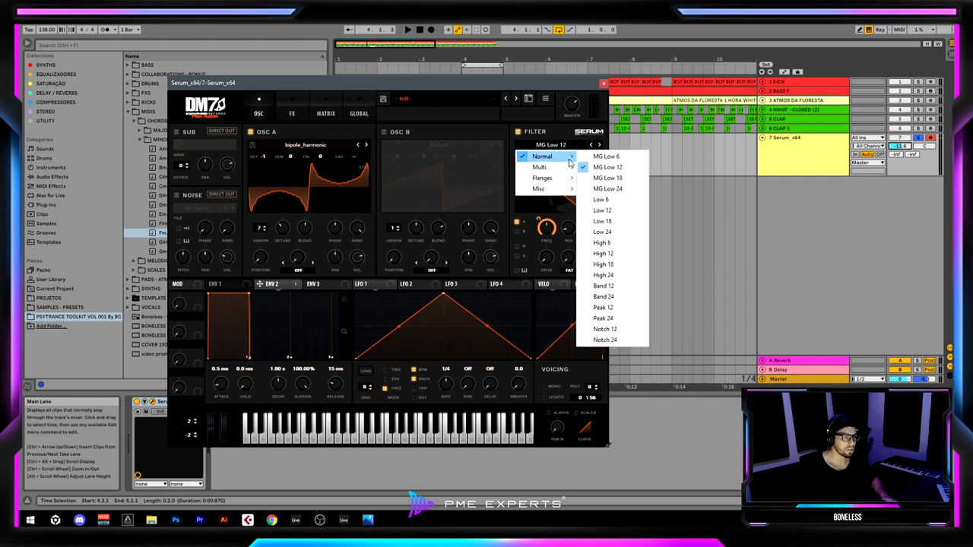
click(634, 190)
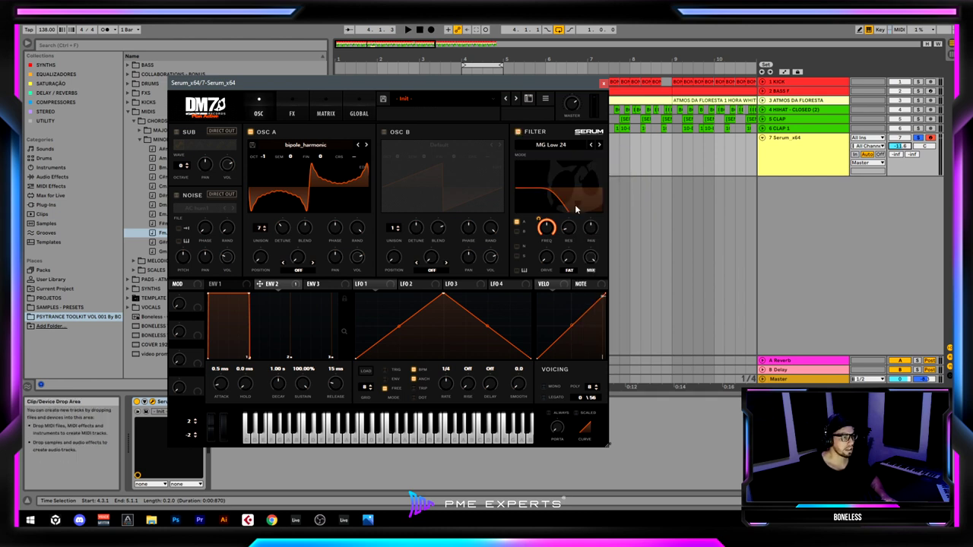
Set envelope 2's attack to 1.03 s, adjust the modulated filter cutoff and play the chord
drag(544, 248, 540, 261)
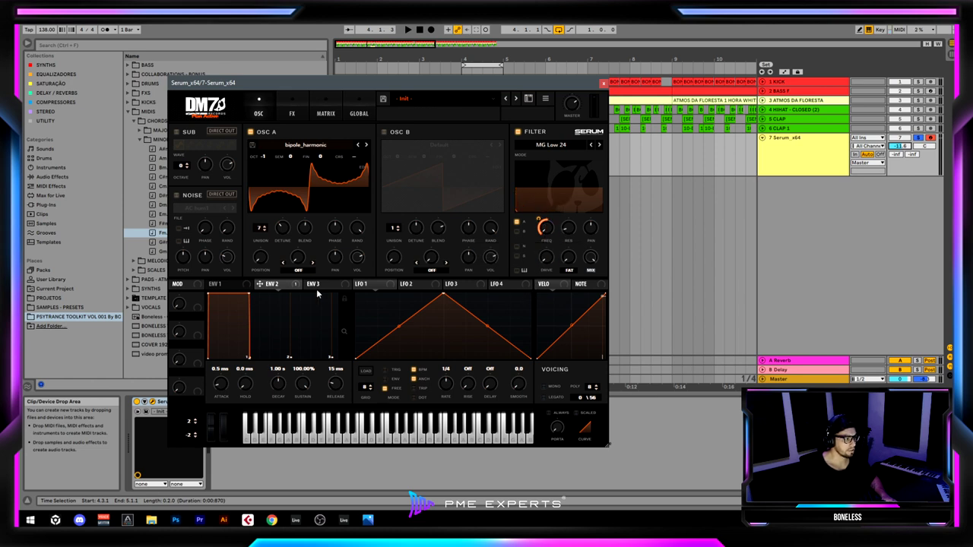
drag(207, 294, 291, 296)
drag(547, 226, 557, 170)
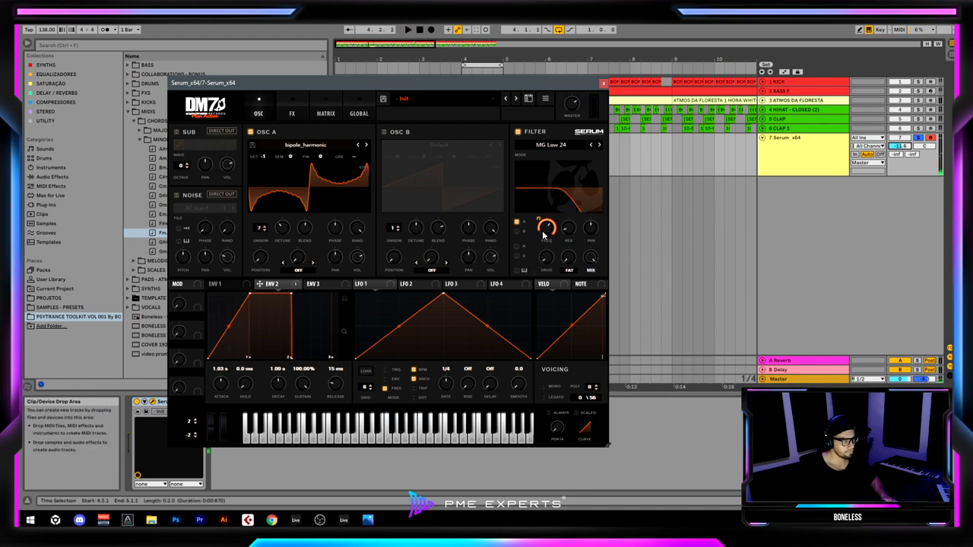
drag(545, 232, 545, 221)
key(space)
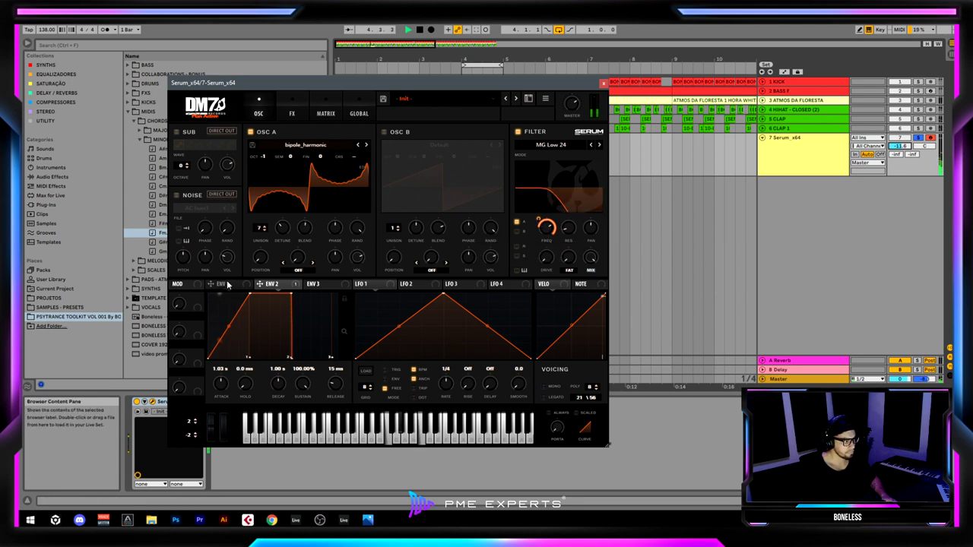
Set envelope 1's attack to 0.0 ms and preview the chord with oscillator A at octave -1
click(222, 283)
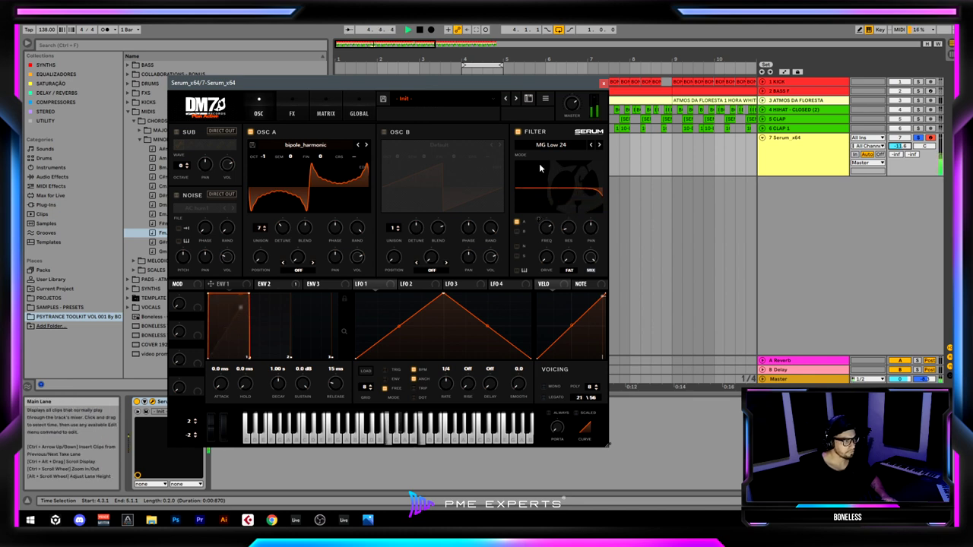
click(264, 158)
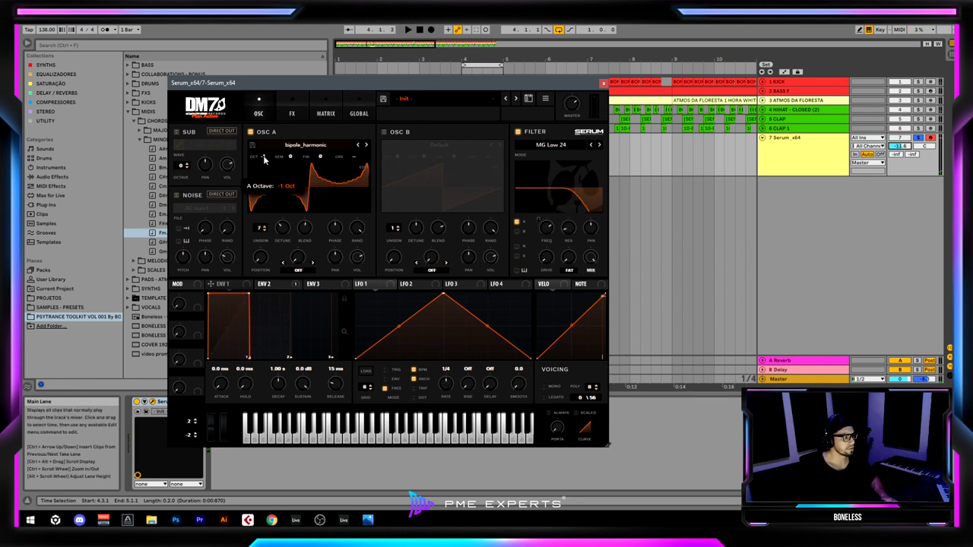
drag(263, 172, 266, 159)
key(space)
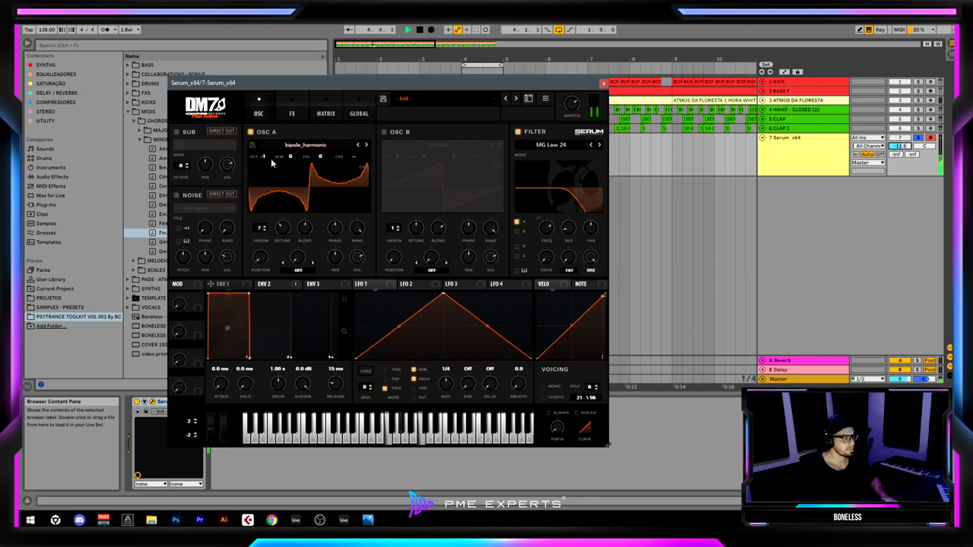
key(space)
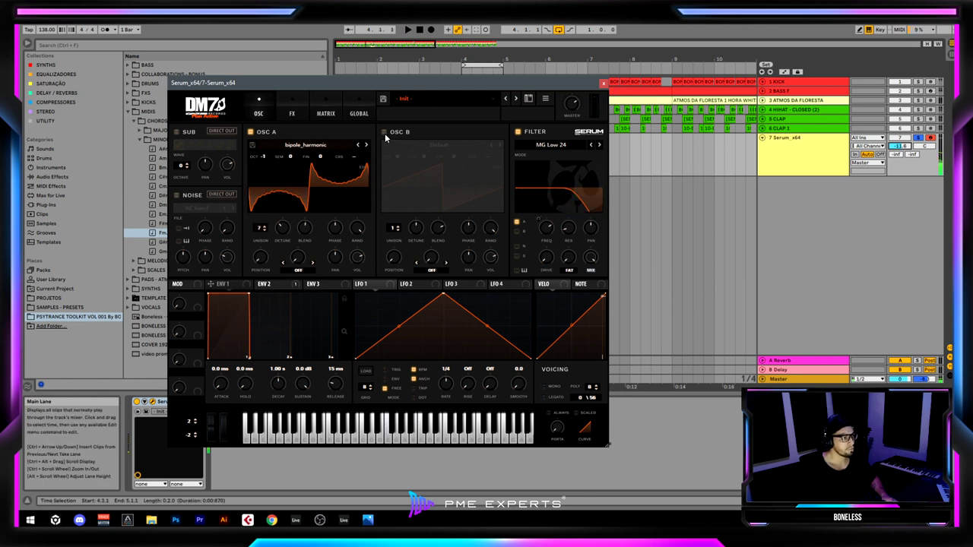
Enable oscillator B at octave -2, route it through the filter and preview the chord
click(384, 132)
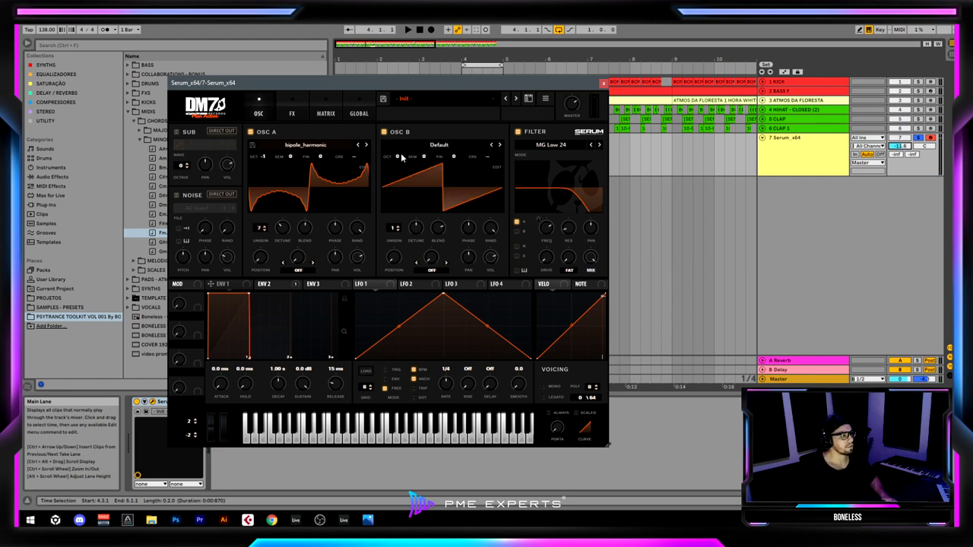
drag(396, 160, 396, 191)
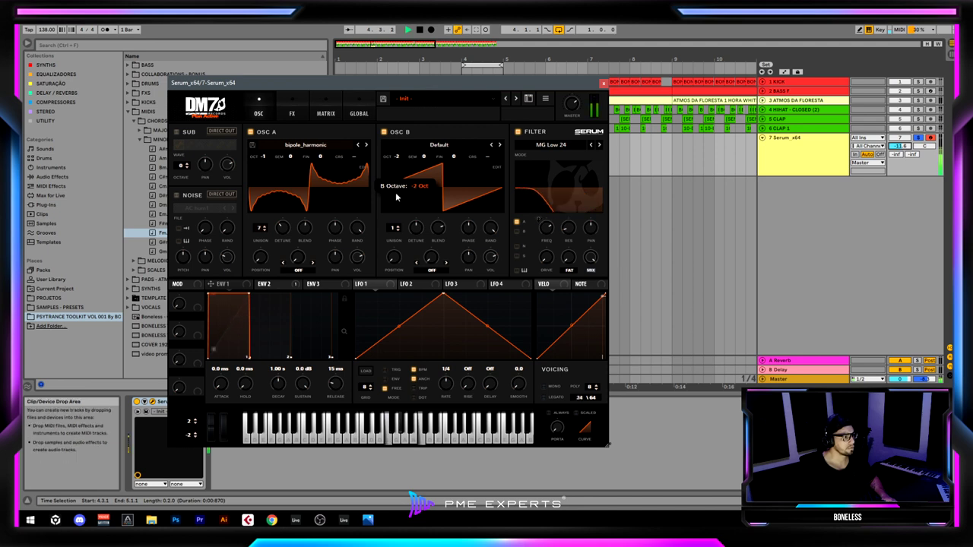
key(space)
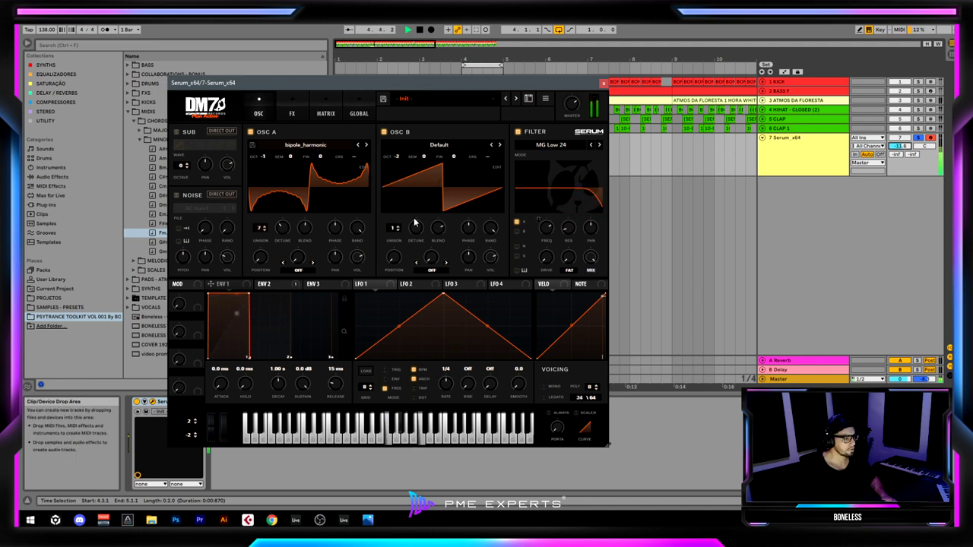
key(space)
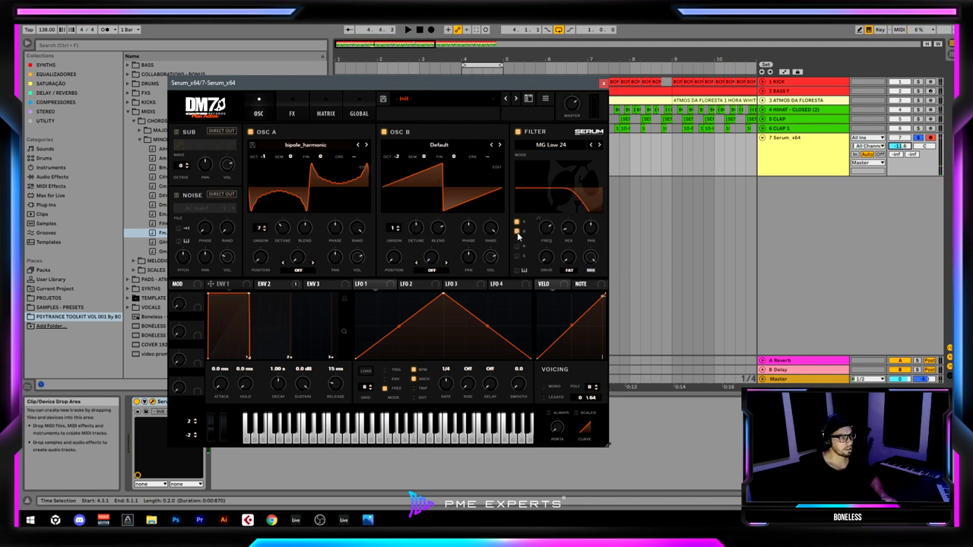
key(space)
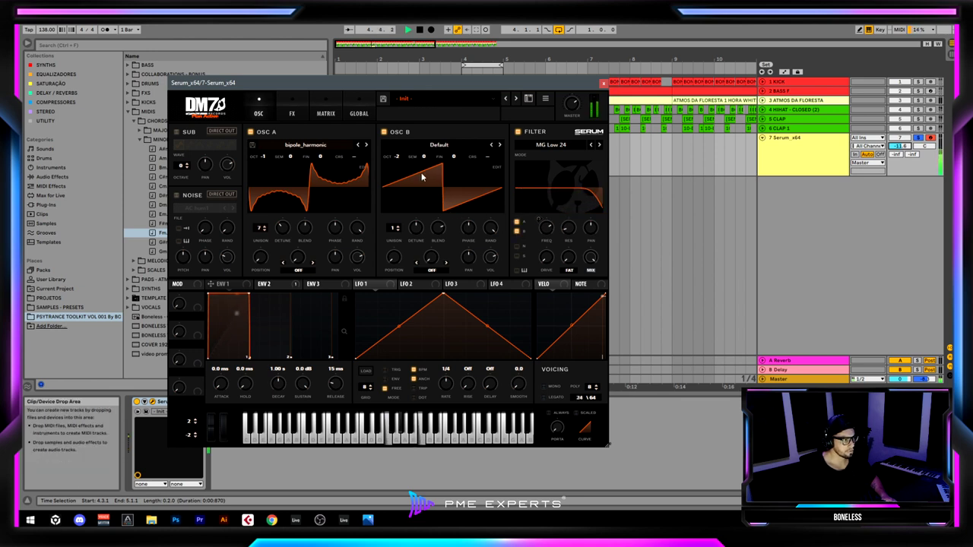
key(space)
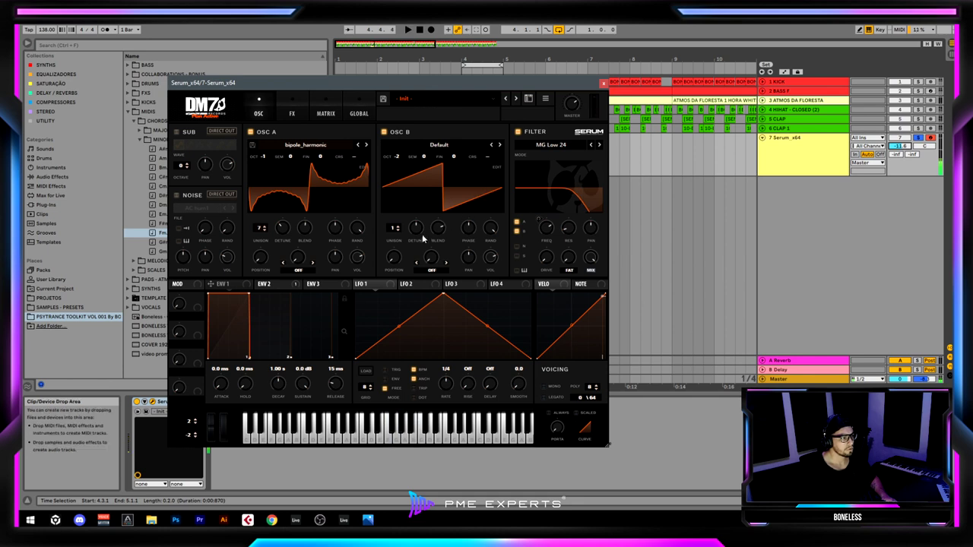
Lower oscillator B's detune, blend and random phase, and set its volume to 44% while previewing the chord
drag(418, 227, 422, 297)
drag(415, 228, 418, 261)
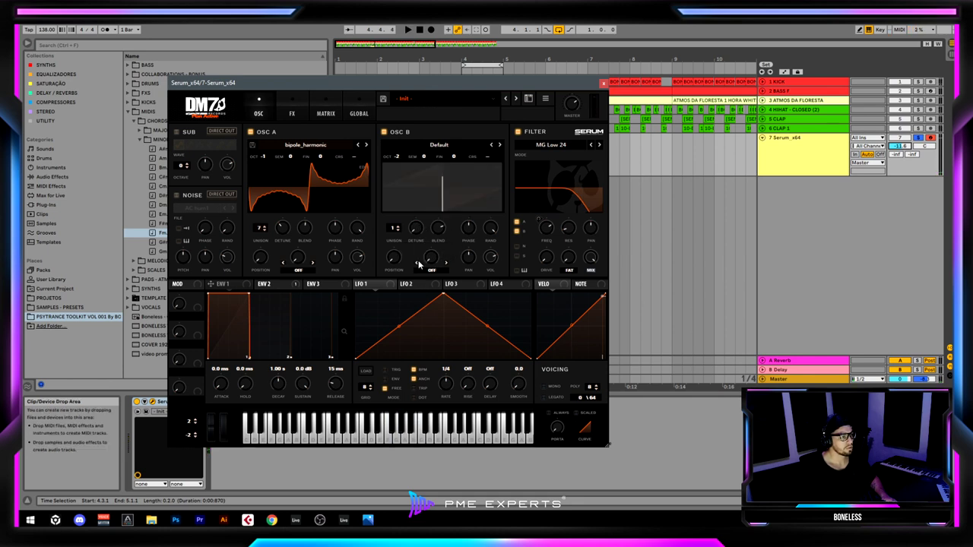
drag(436, 230, 476, 322)
drag(489, 229, 482, 343)
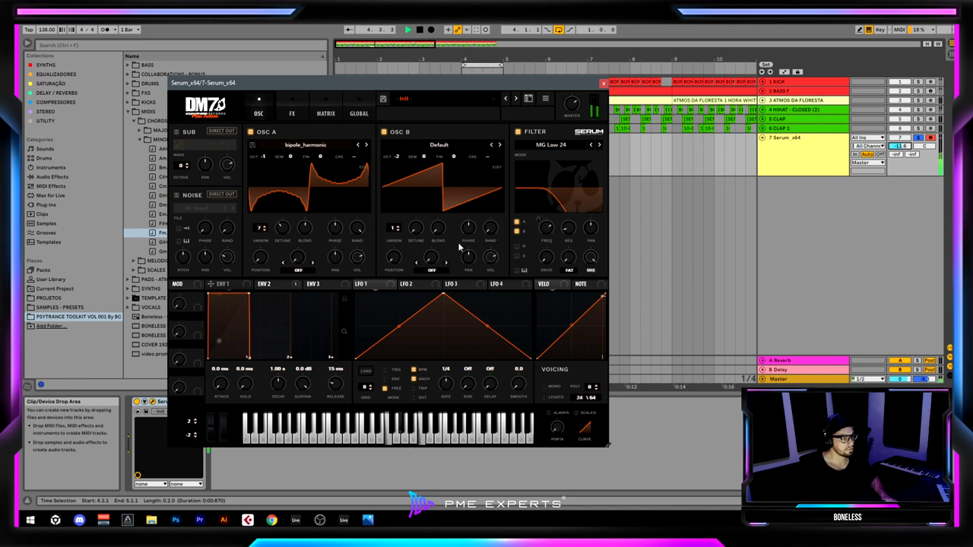
drag(492, 260, 484, 283)
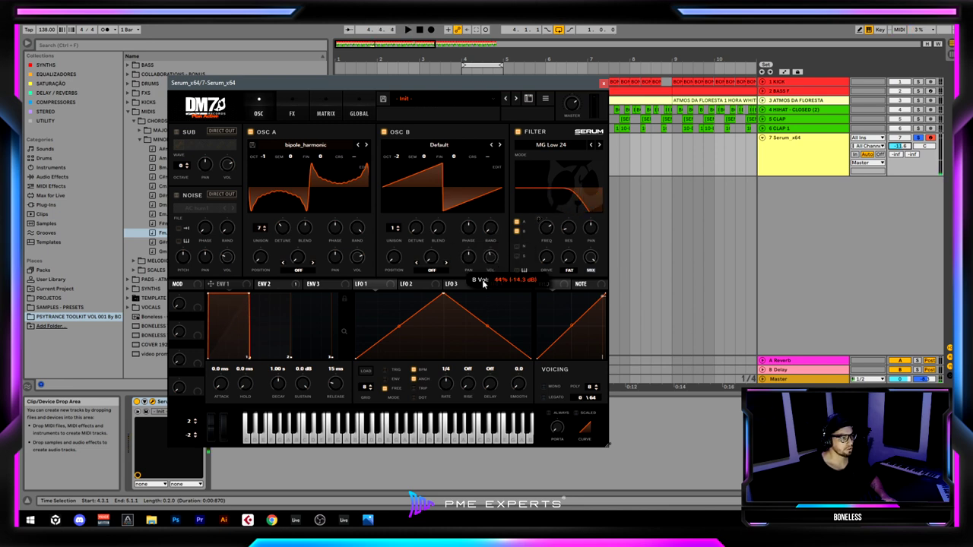
key(space)
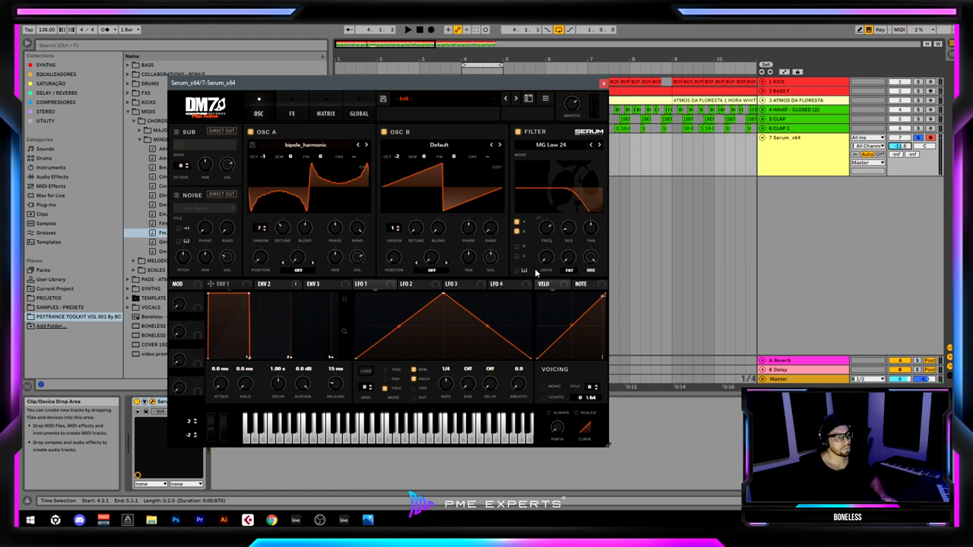
Increase the filter drive and bend envelope 2's attack curve so that it rises slowly at first
drag(547, 263, 564, 207)
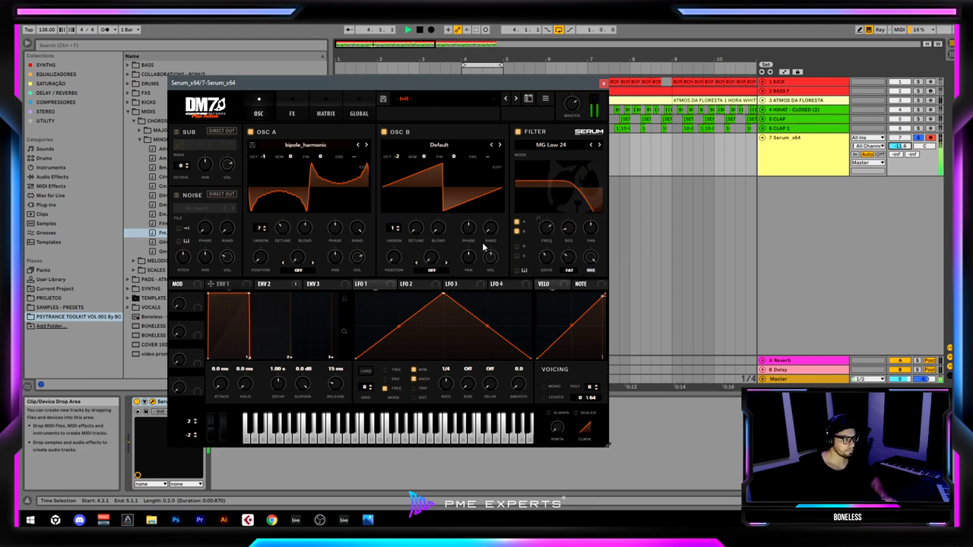
key(space)
click(266, 287)
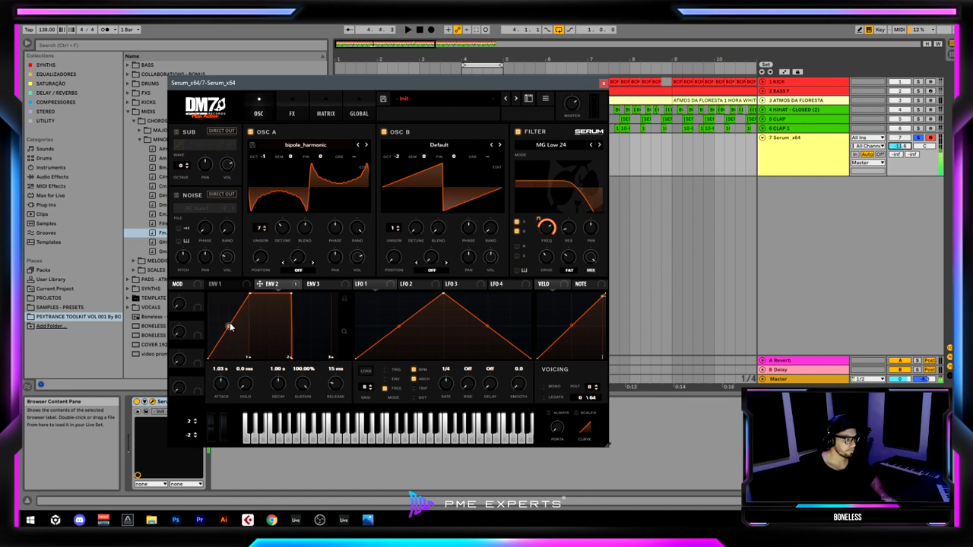
mouse_move(228, 326)
mouse_down()
mouse_move(234, 337)
mouse_move(242, 318)
mouse_up()
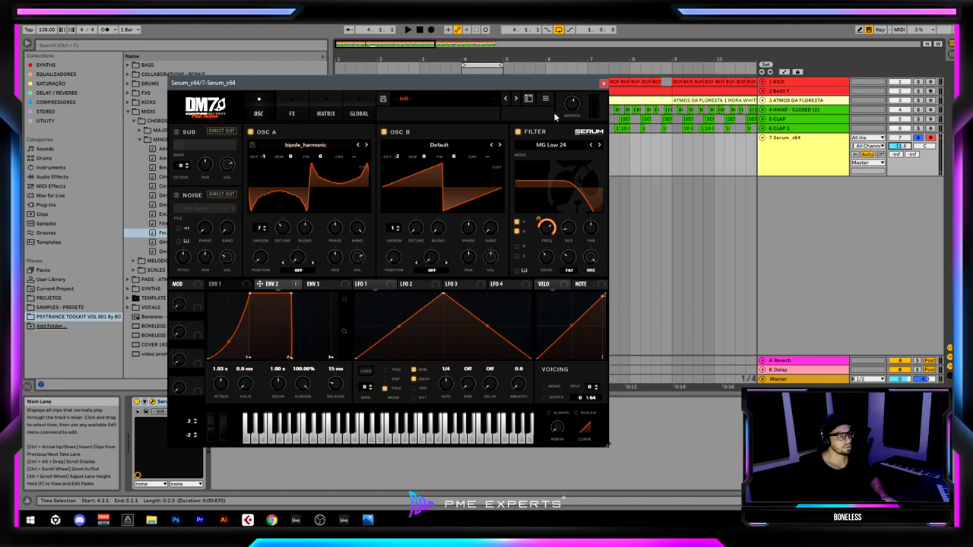
Close the Serum window and extend the arrangement loop to start at bar 3 with a length of two bars
mouse_move(570, 112)
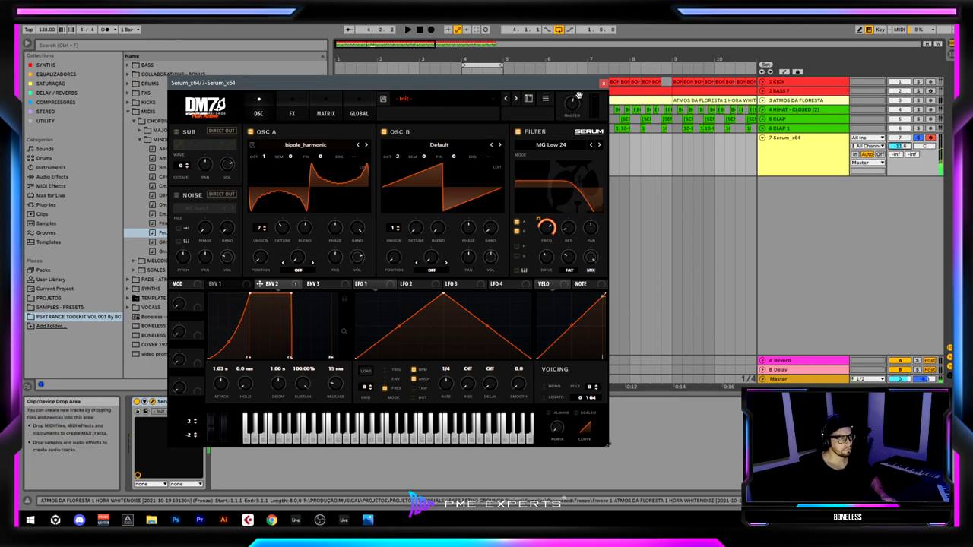
click(604, 83)
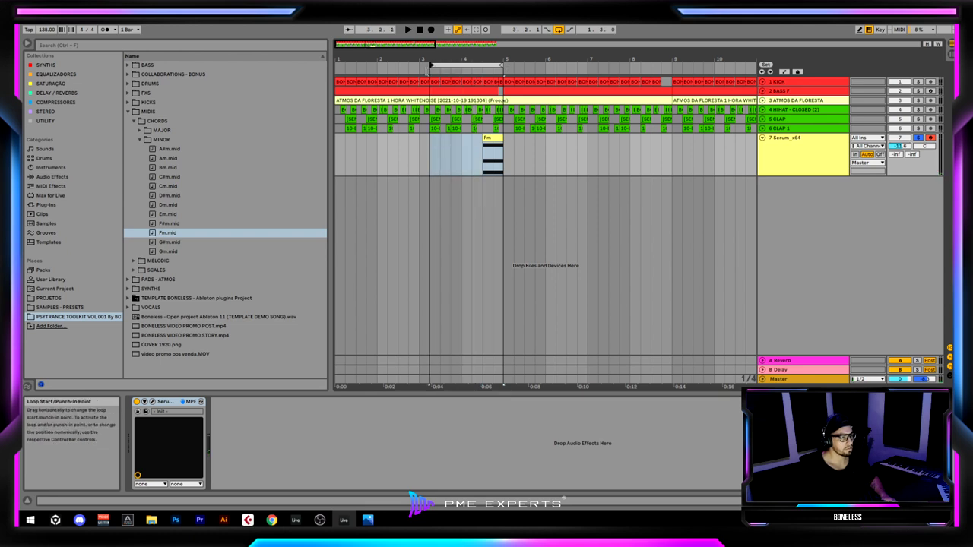
drag(431, 67, 420, 66)
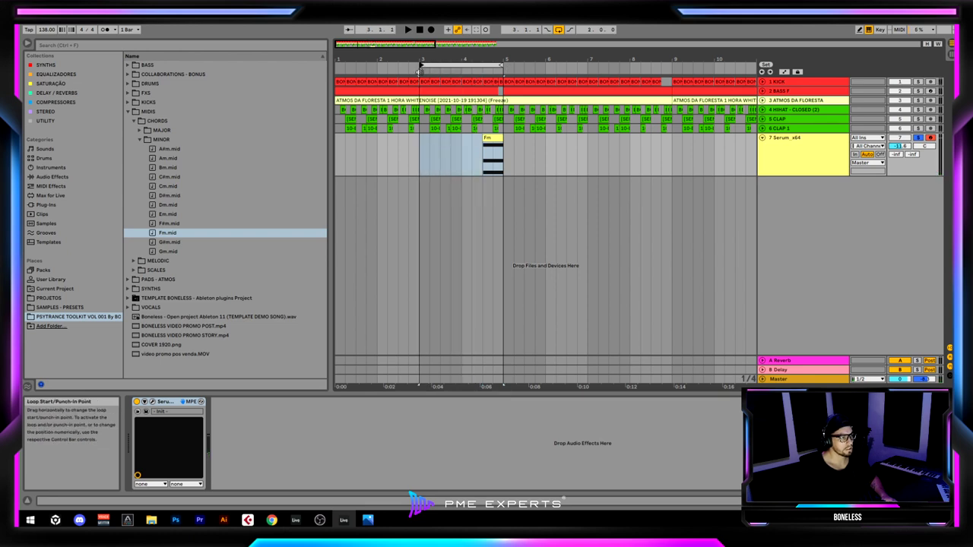
Unsolo the Serum track, play the loop with the full mix and raise the track's volume
click(900, 139)
click(918, 138)
key(space)
drag(905, 145, 906, 141)
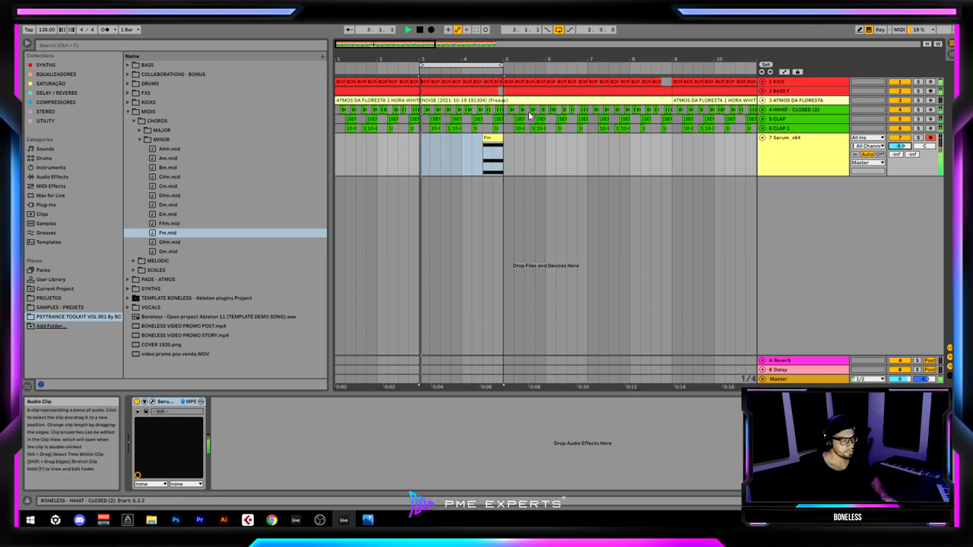
Reopen the Serum instrument from its track and enable the Distortion effect
click(831, 147)
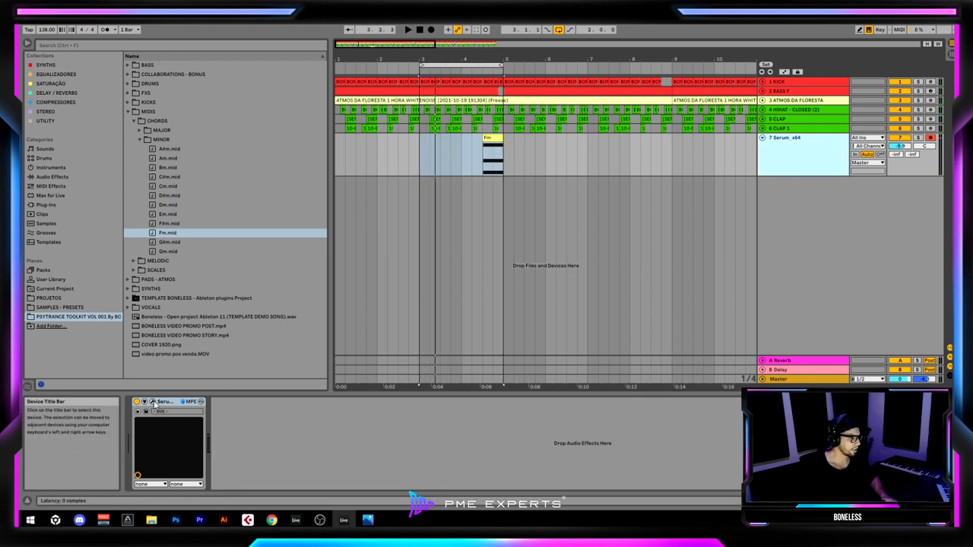
click(153, 402)
click(292, 115)
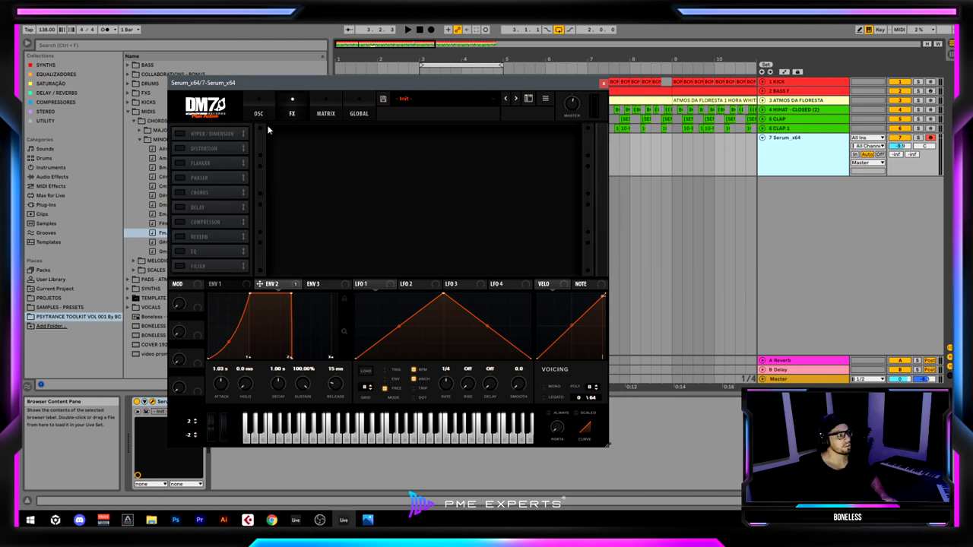
click(203, 147)
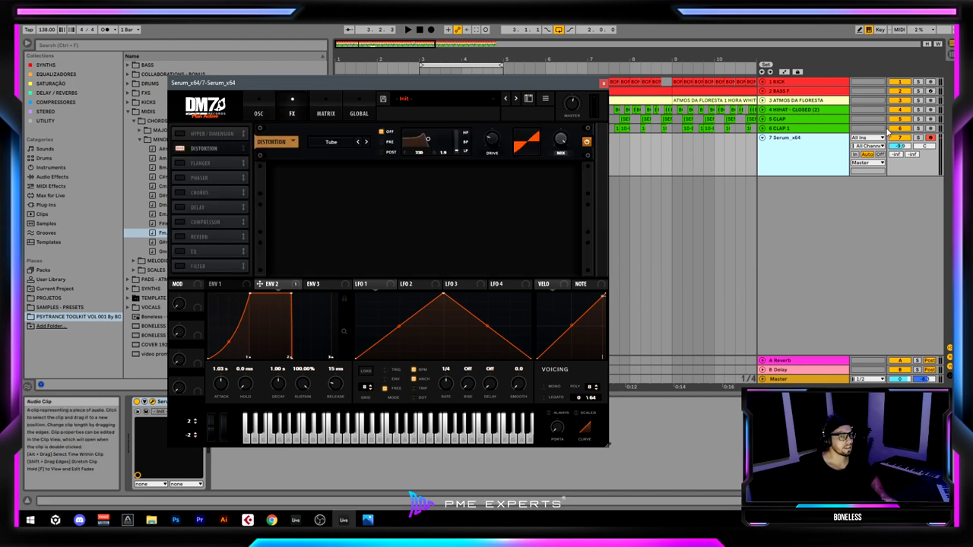
Move the Serum window below its track, solo the track and select bar 4 containing the Fm clip
drag(564, 83, 612, 193)
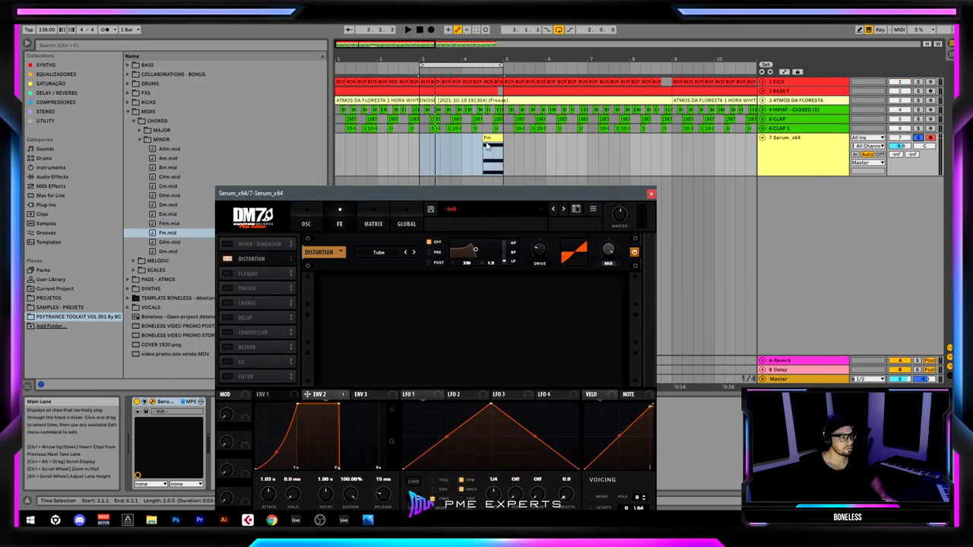
click(505, 160)
drag(465, 151, 501, 157)
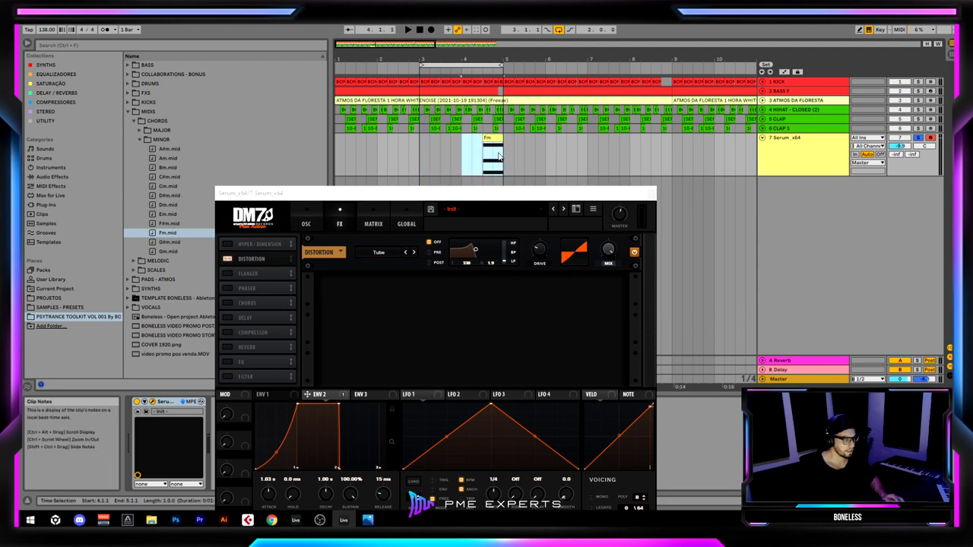
Loop the selected bar 4, play it and tighten the loop start to 4.2.1
key(ctrl+l)
key(space)
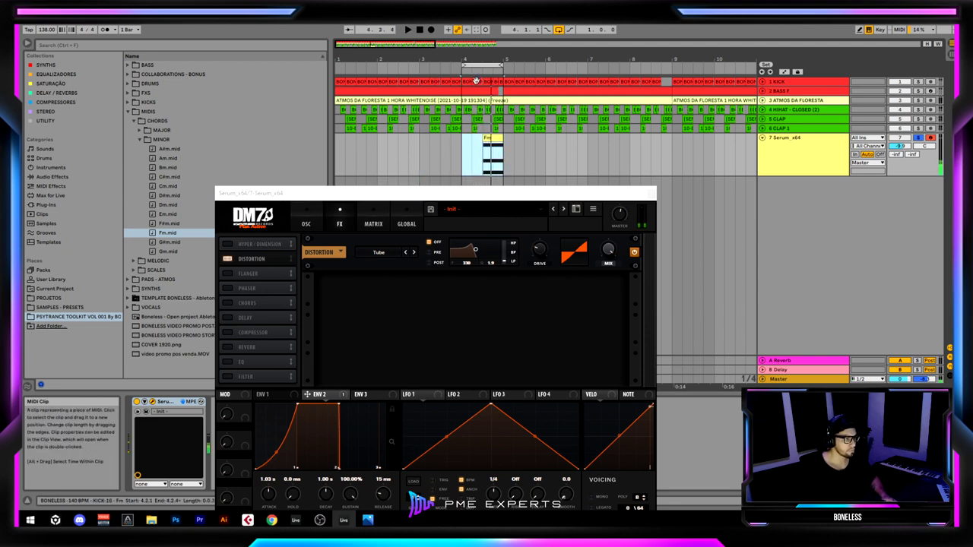
drag(463, 66, 473, 65)
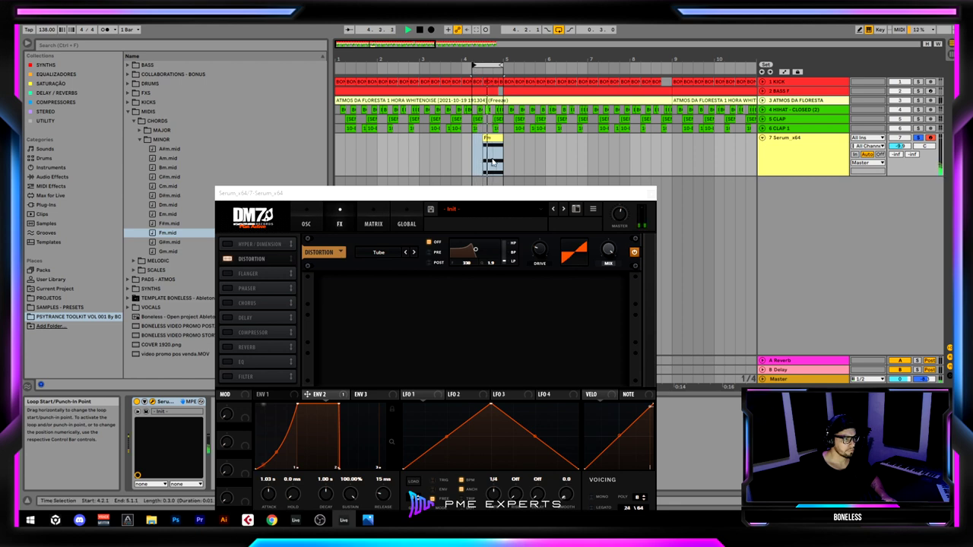
Move the Serum window up to show it whole, and lower the distortion drive to about 10%
drag(491, 194, 507, 92)
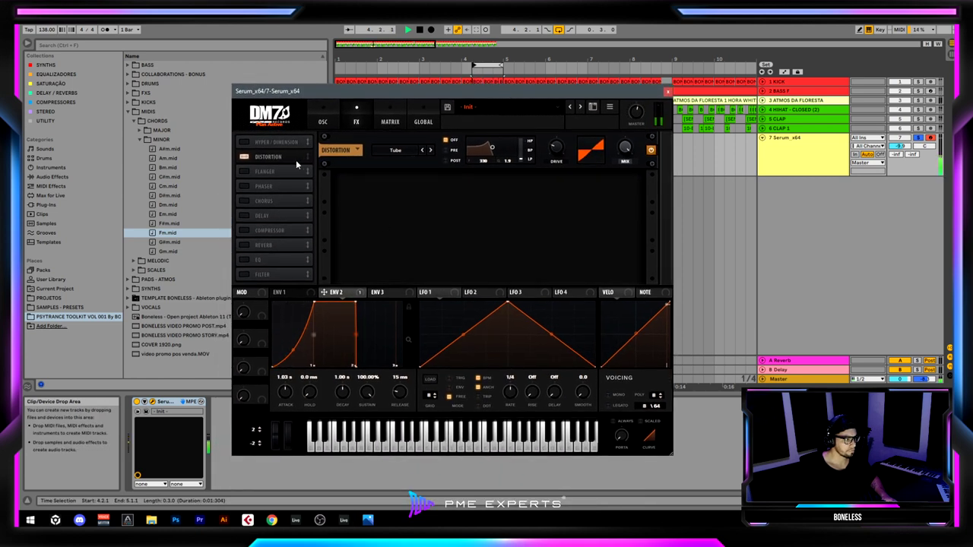
drag(553, 152, 552, 169)
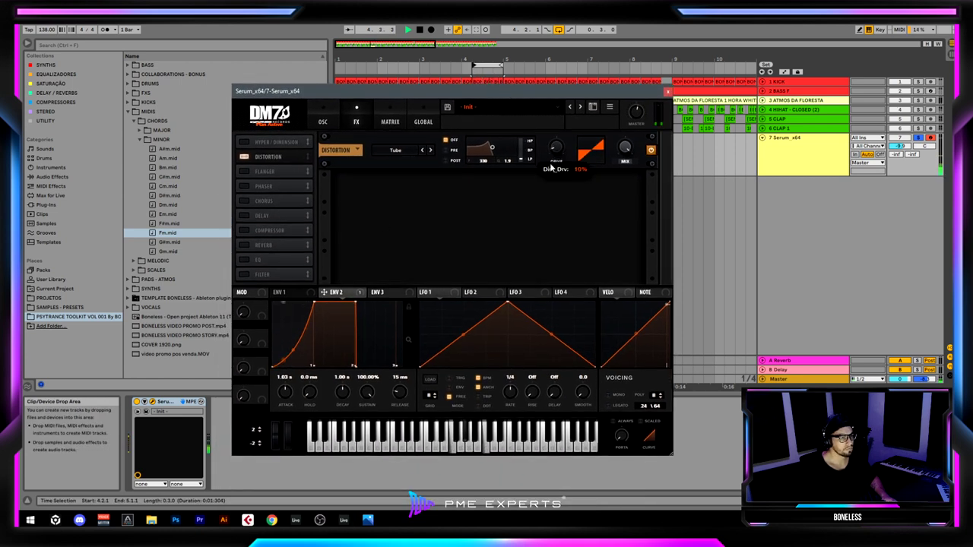
key(space)
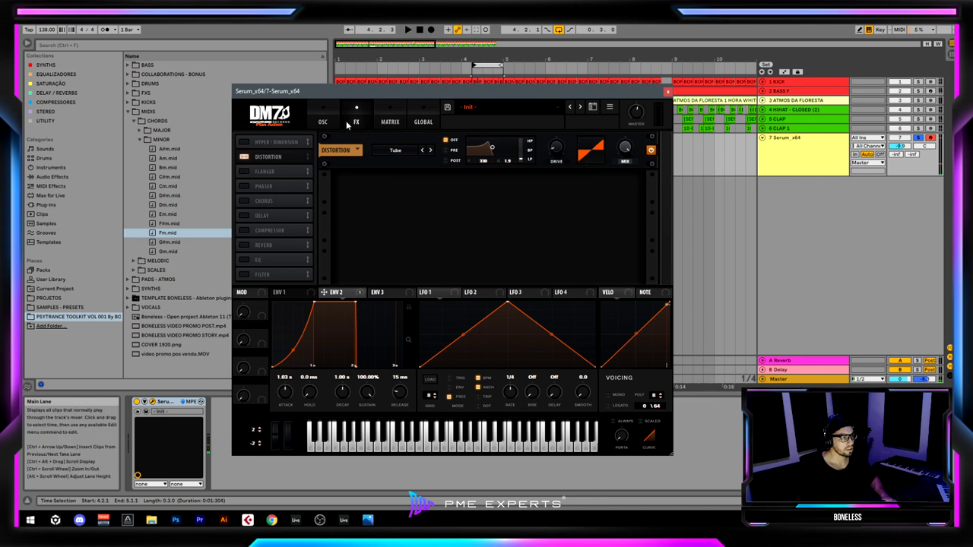
Set oscillator B's volume to about 36% and play the loop
click(326, 121)
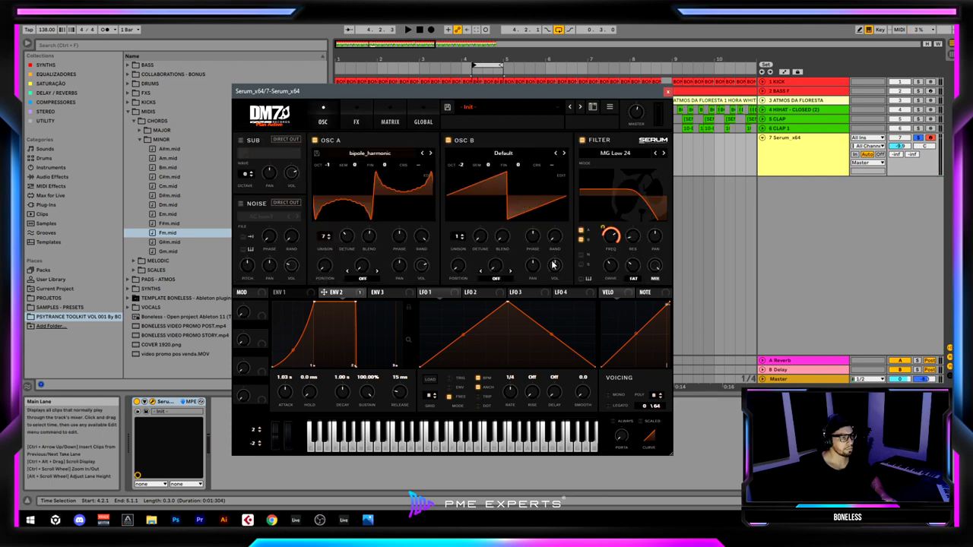
drag(553, 264, 549, 269)
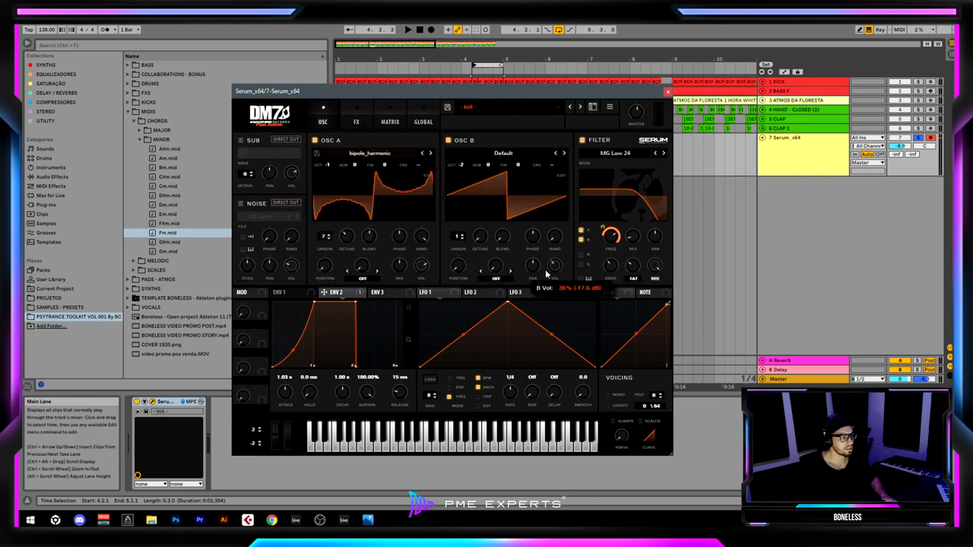
key(space)
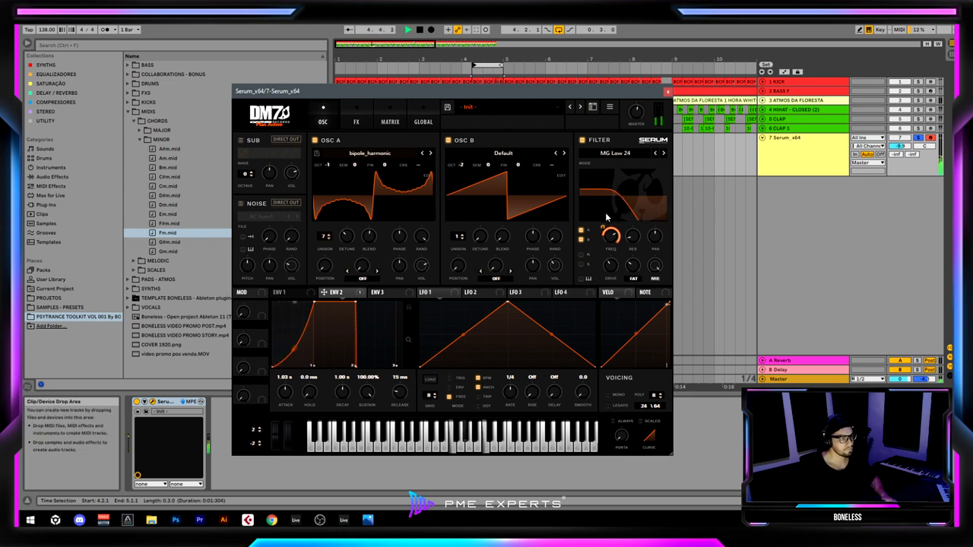
Set envelope 2's attack to 993 ms, bend its attack curve further down and audition the chord
mouse_move(592, 237)
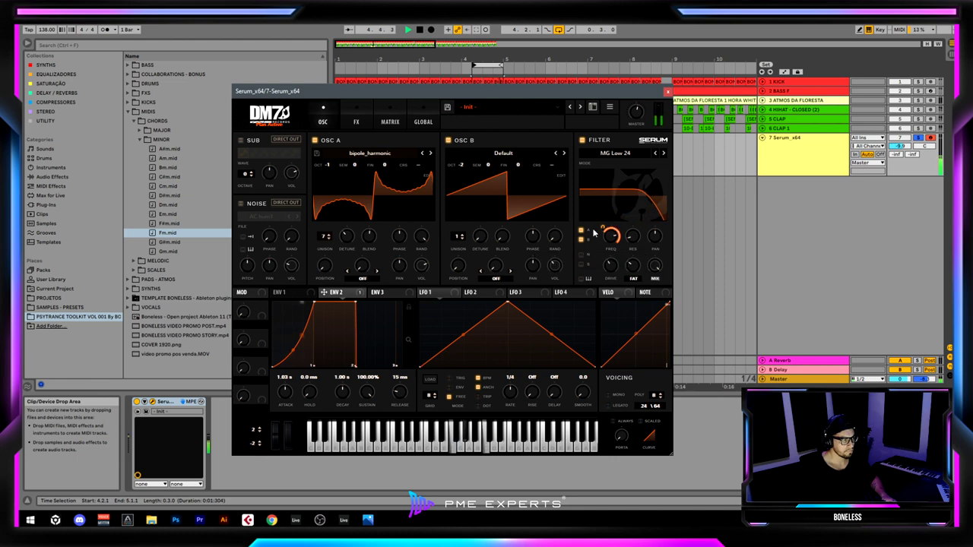
drag(312, 302, 305, 301)
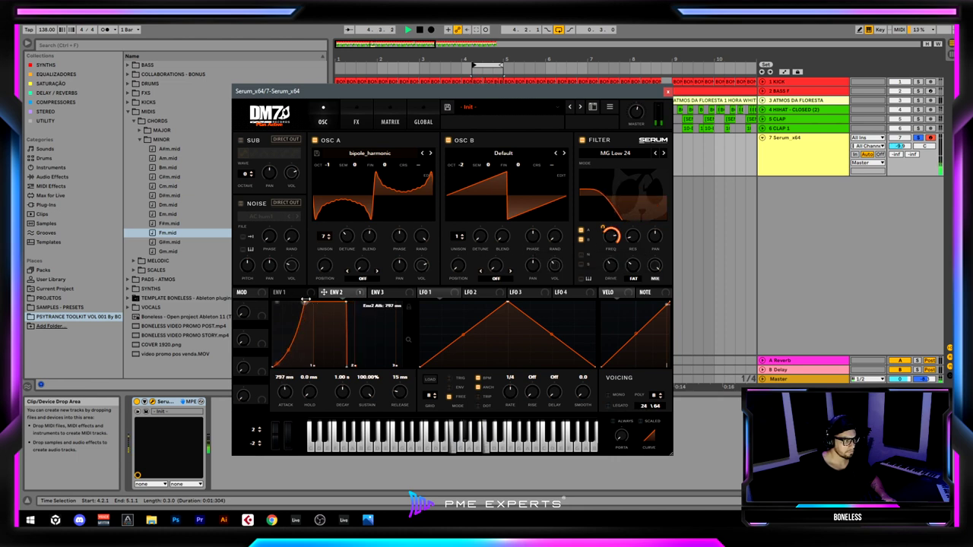
click(355, 122)
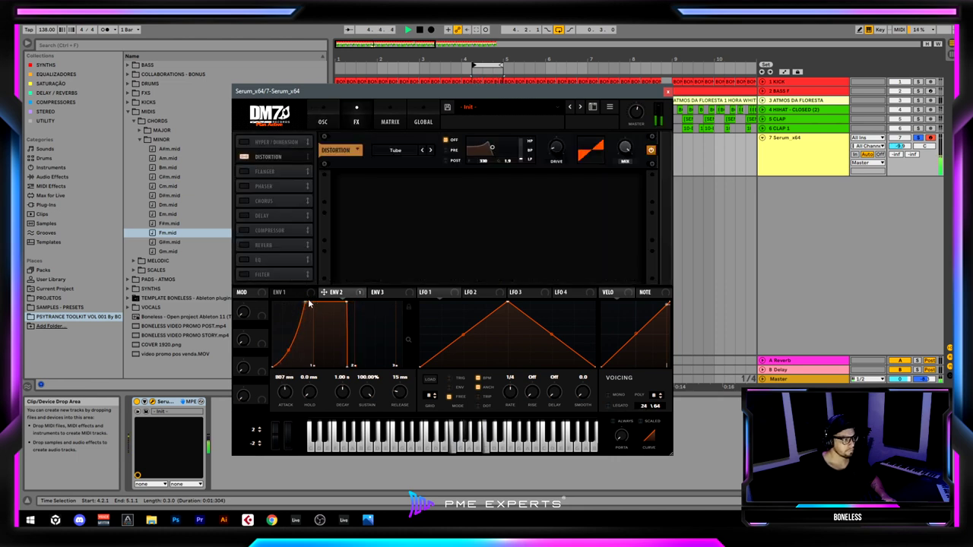
drag(309, 303, 315, 304)
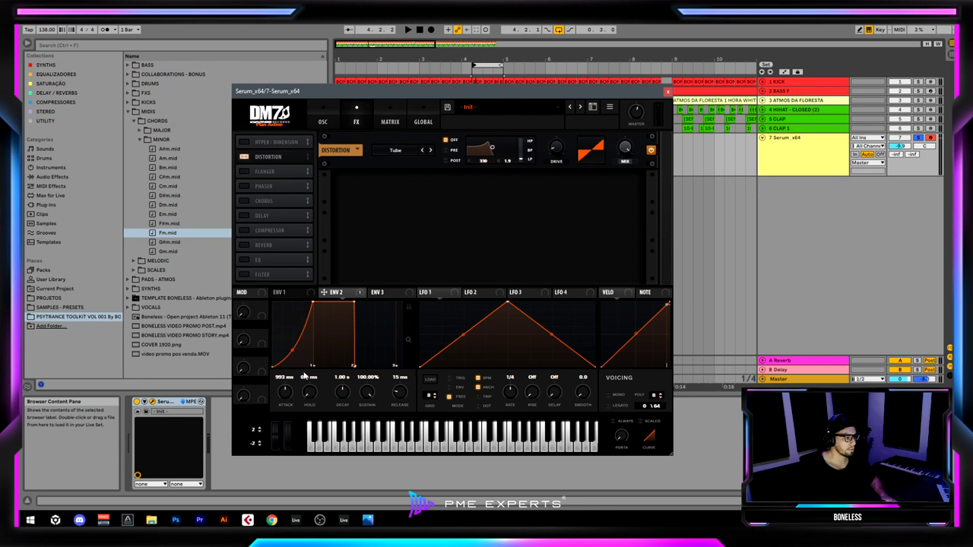
drag(292, 351, 291, 360)
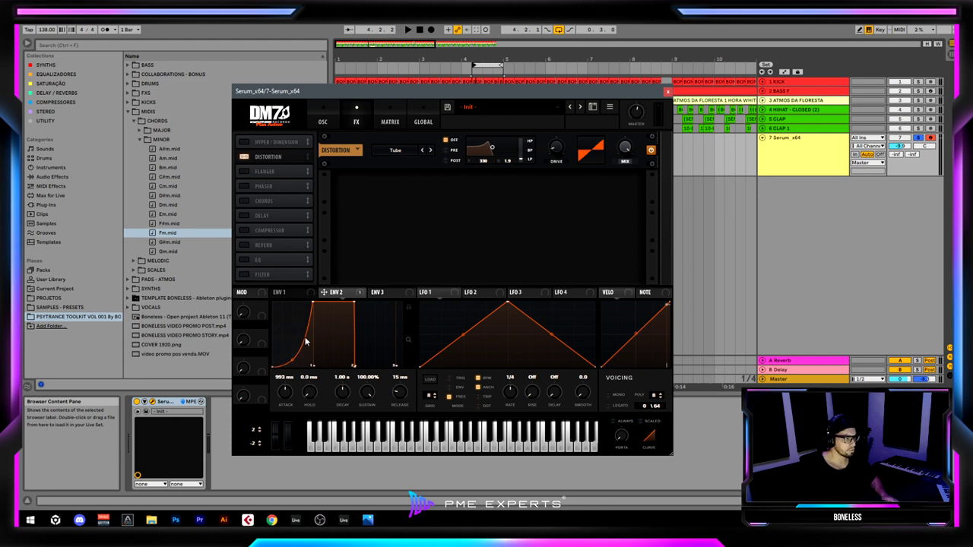
key(space)
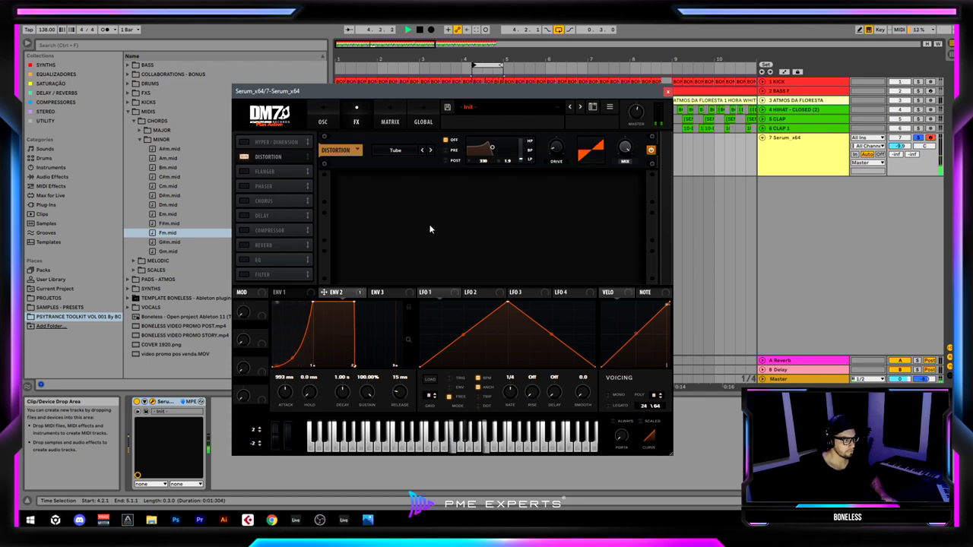
key(space)
Reduce the distortion mix to about 26% and audition the chord
drag(619, 153, 621, 166)
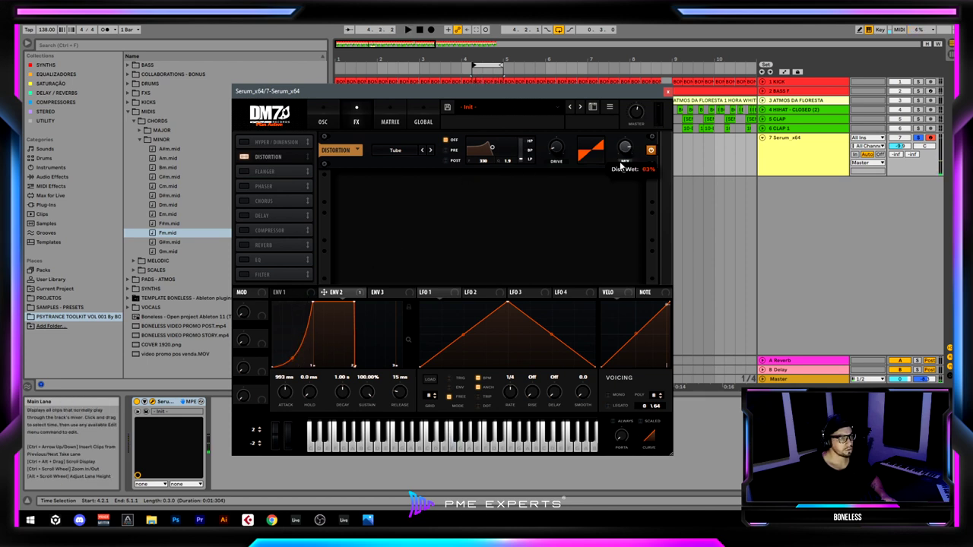
drag(603, 216, 603, 207)
key(space)
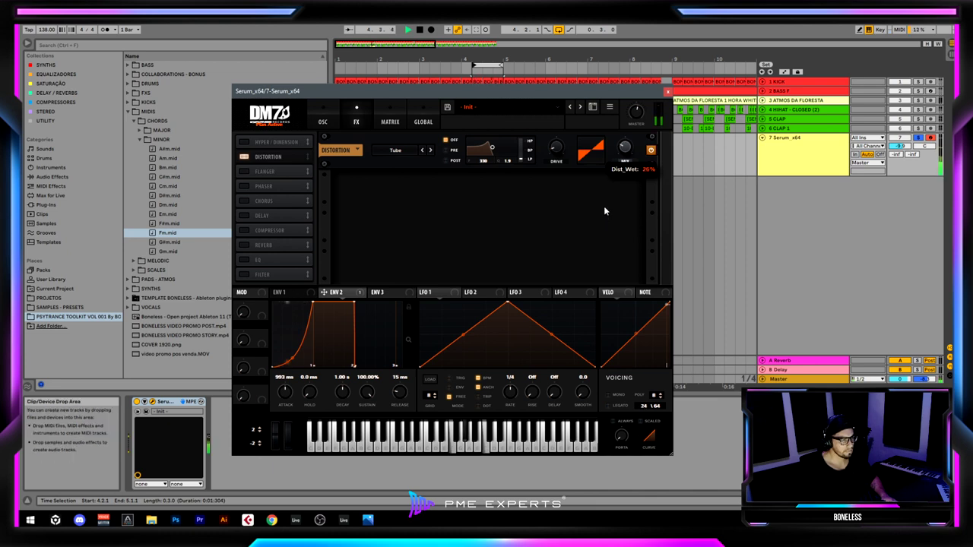
key(space)
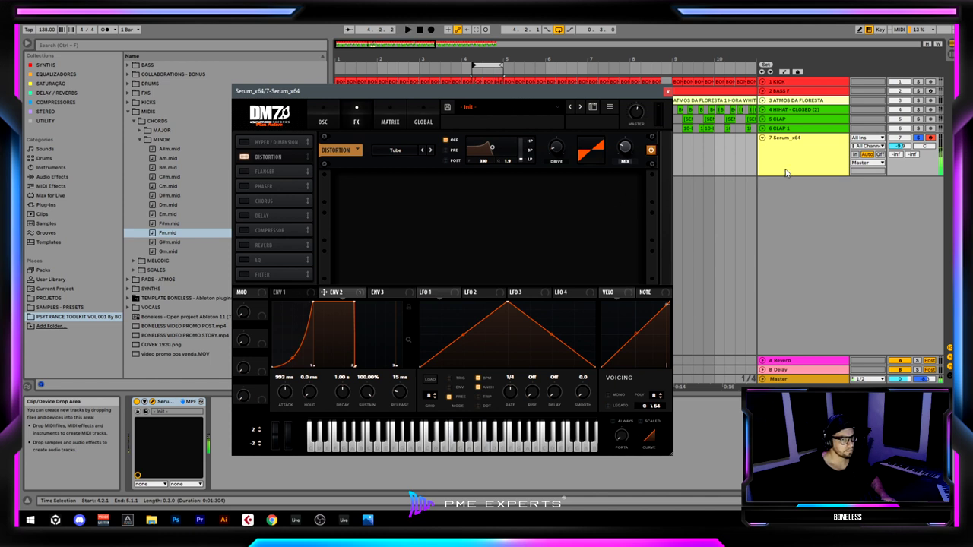
Check the output level in Session view, return to the arrangement and raise the Serum track's volume to -7.4 dB
key(Tab)
key(space)
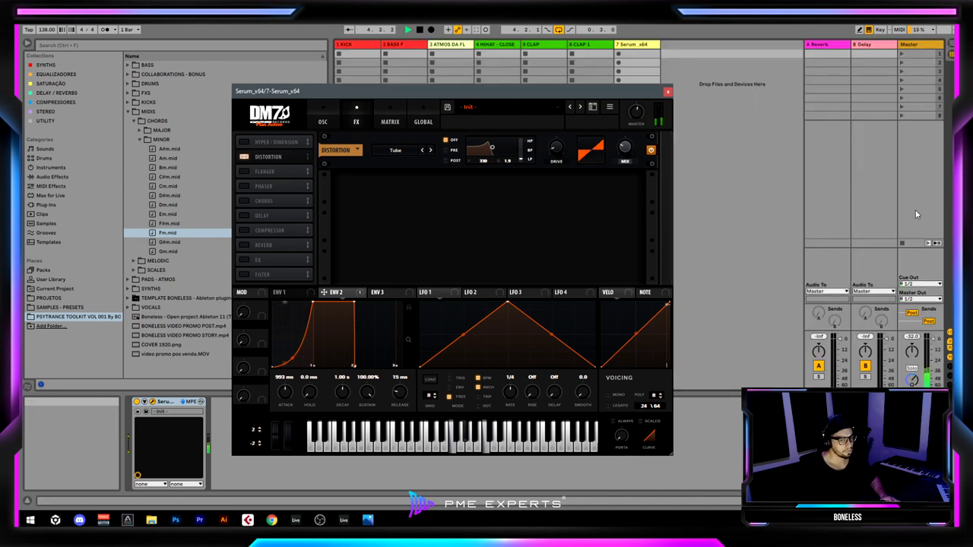
key(Tab)
key(space)
drag(900, 146, 900, 138)
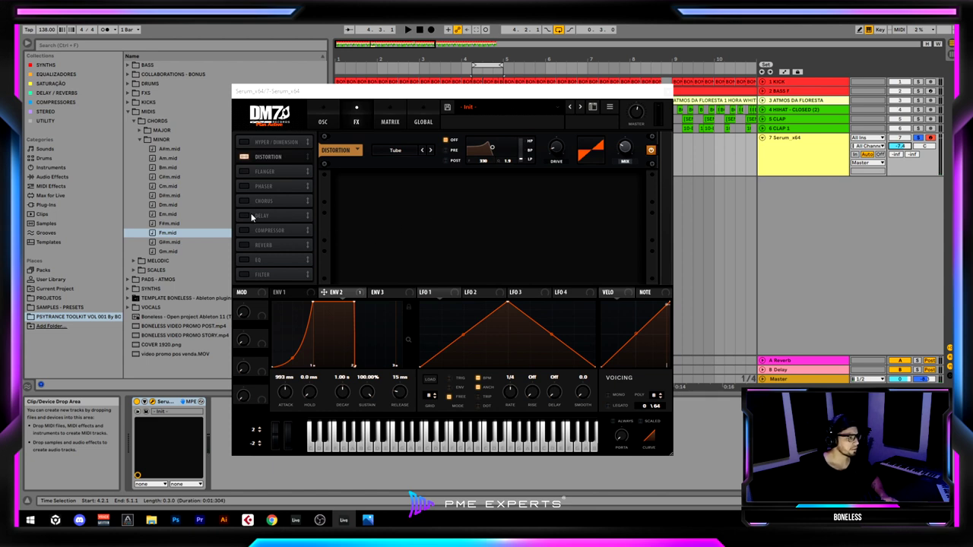
Enable the Hyper/Dimension effect, set the Dimension mix to about 14% and audition the chord
click(244, 143)
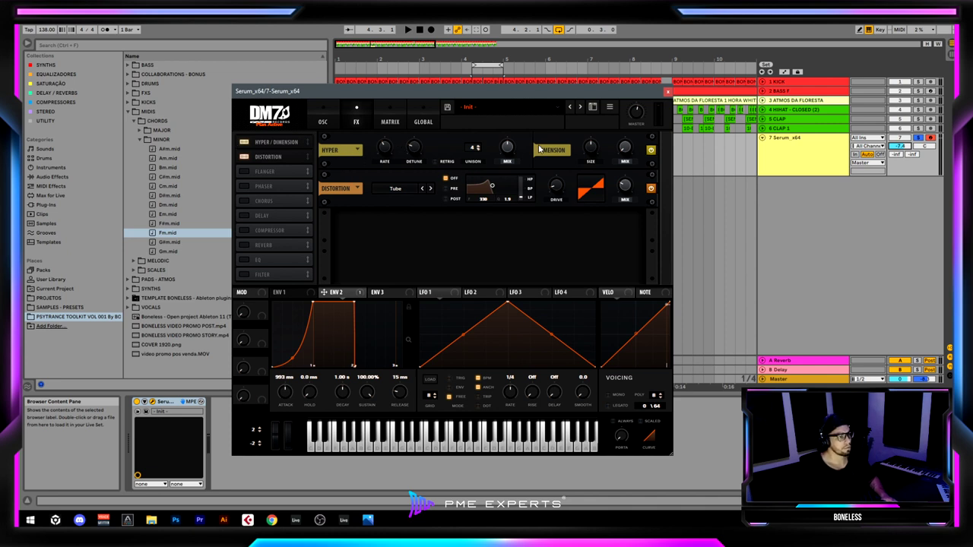
drag(624, 149, 624, 126)
key(space)
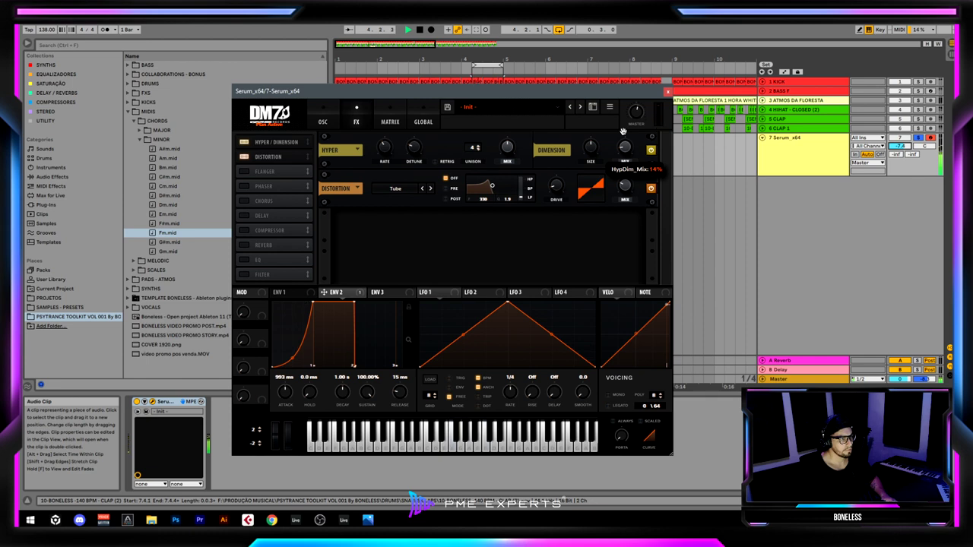
key(space)
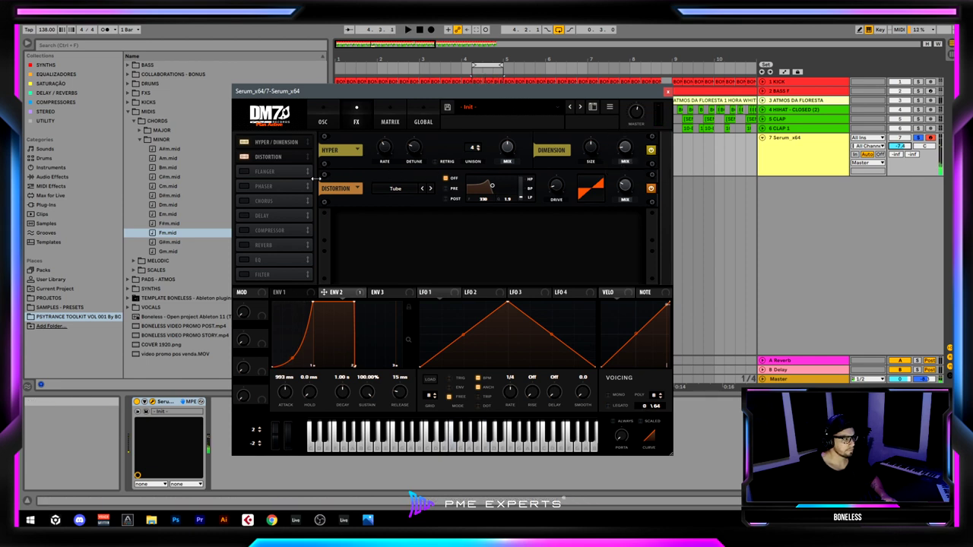
Enable the Delay effect, move it directly after Distortion in the effects chain and play the loop
click(245, 215)
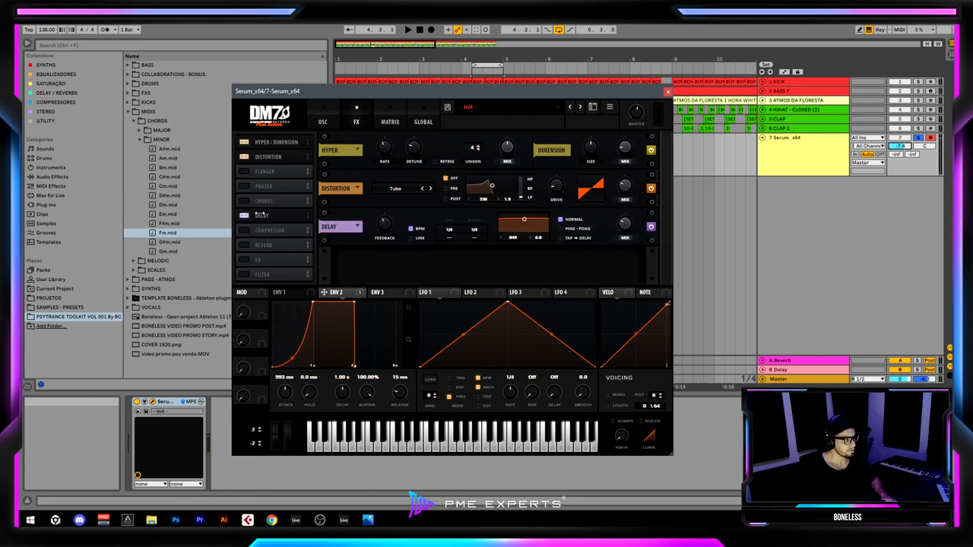
drag(268, 215, 276, 170)
key(space)
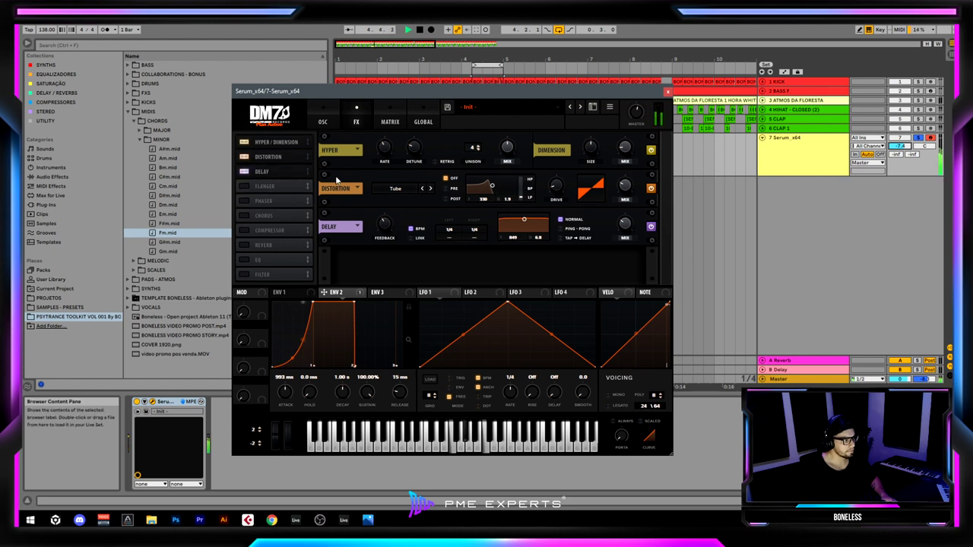
Switch the delay to ping-pong mode with a left time of 1/2 and play the loop
key(space)
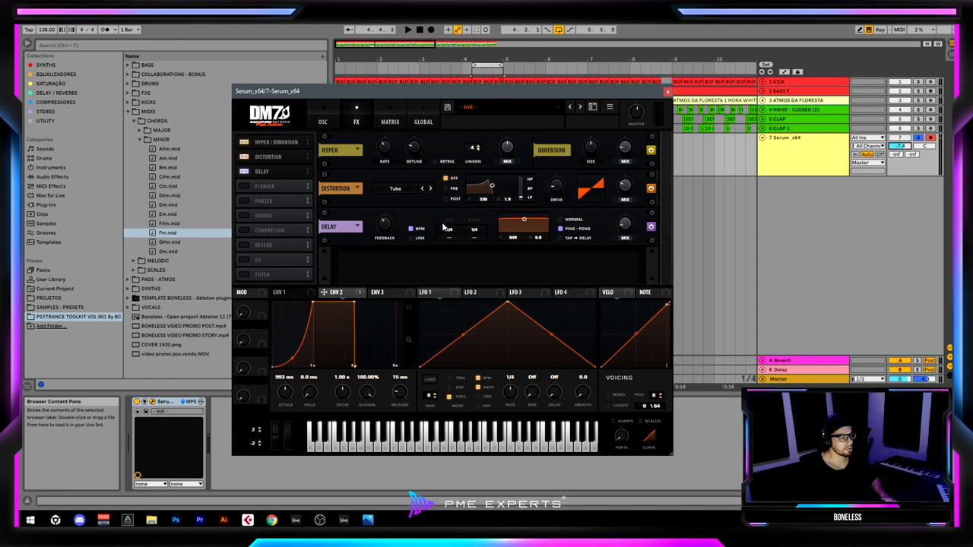
drag(449, 231, 454, 220)
key(space)
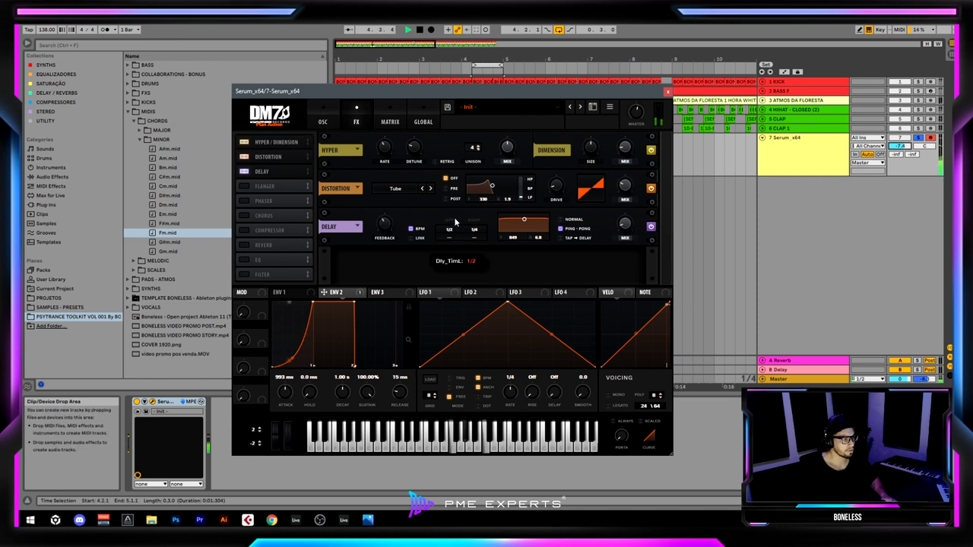
With the arrangement loop turned off, set the delay mix to about 23% and raise its feedback
click(558, 31)
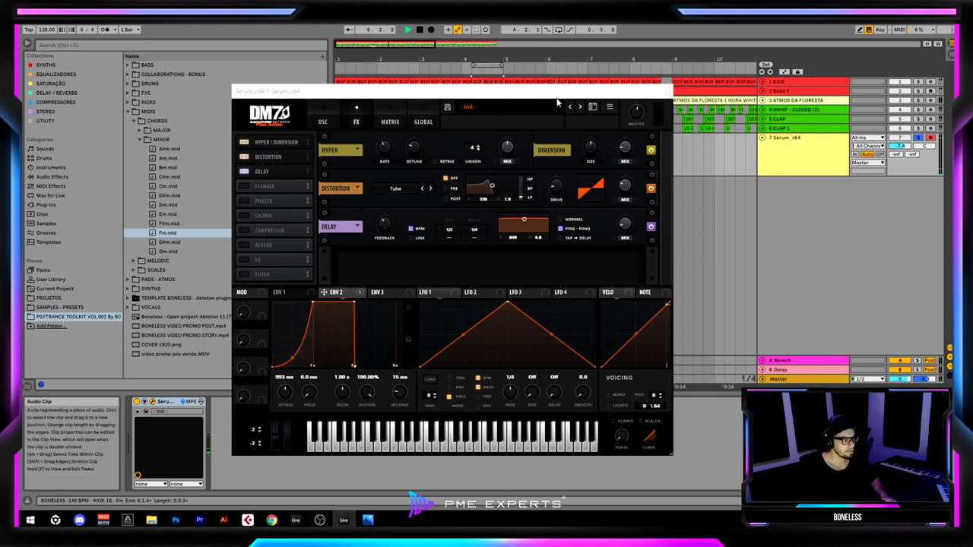
drag(627, 224, 630, 207)
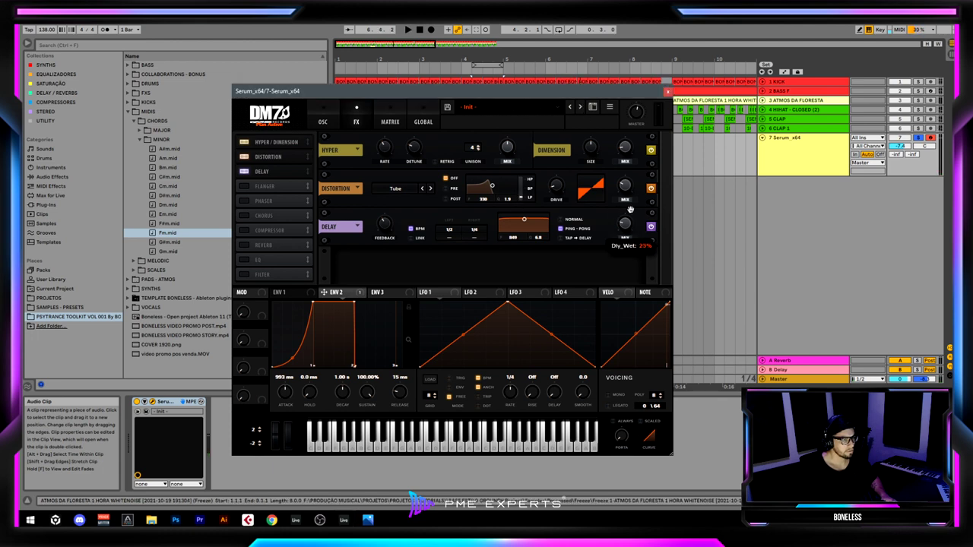
key(space)
drag(385, 232, 388, 216)
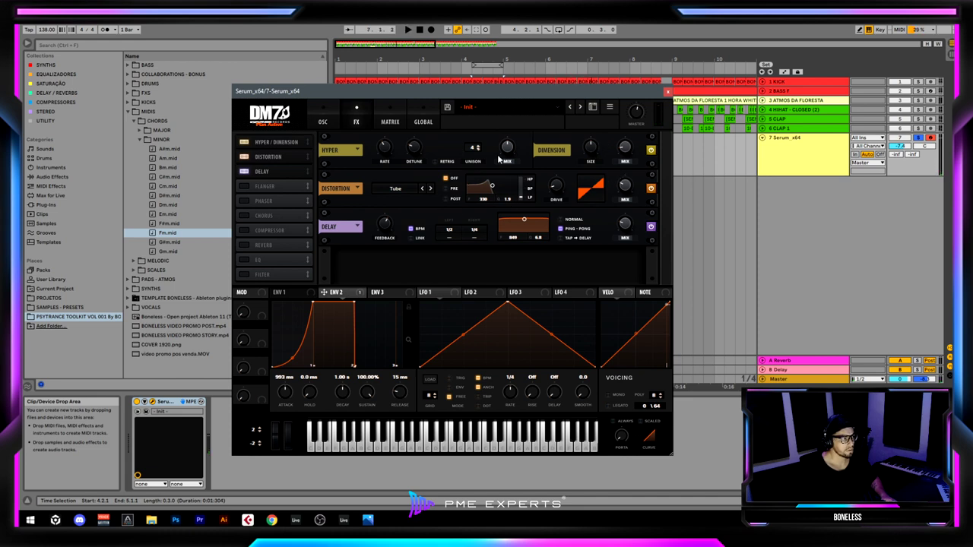
Enable the Flanger effect after Delay and reduce its mix while auditioning the chord
click(243, 186)
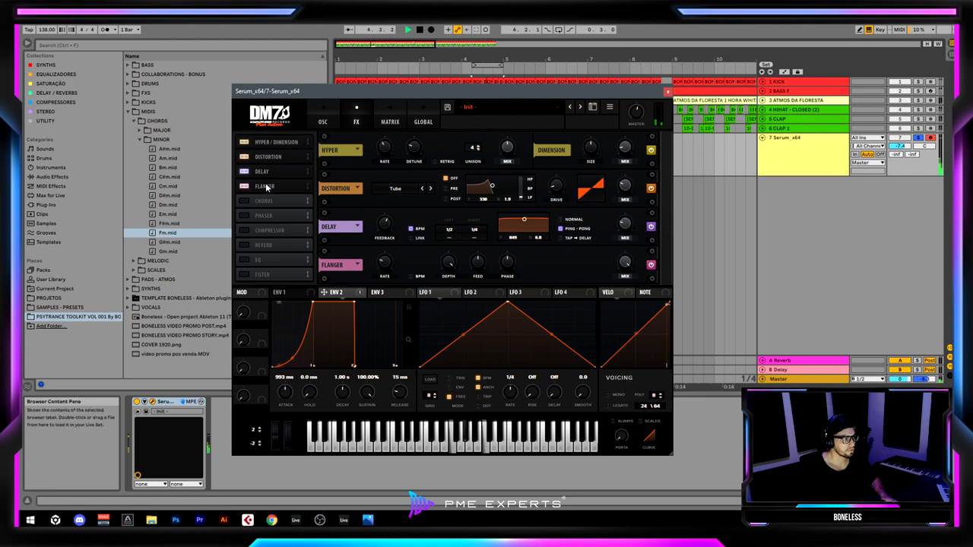
key(space)
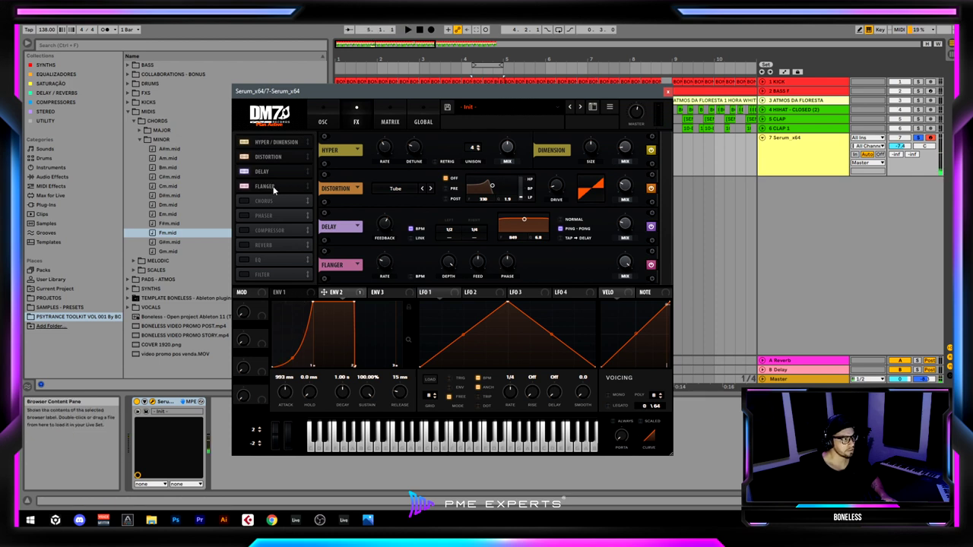
key(space)
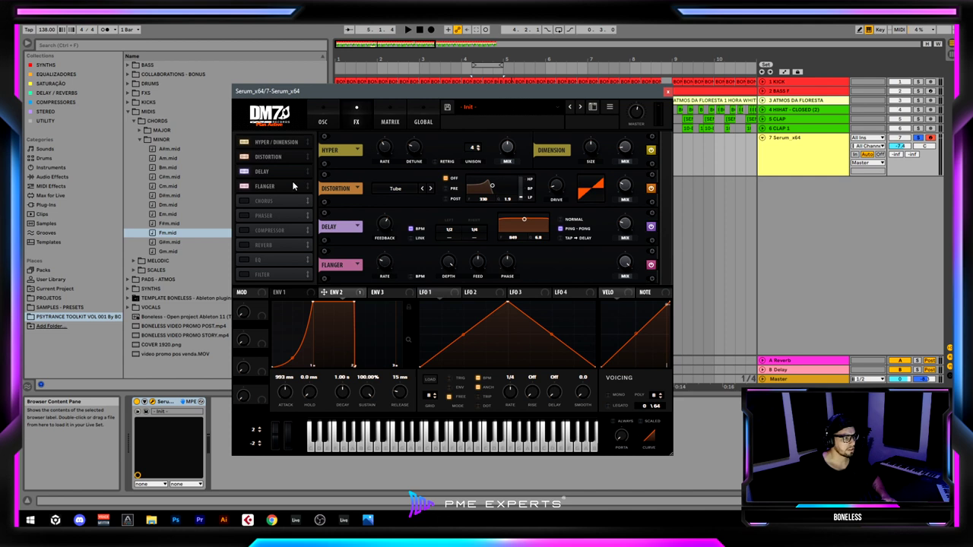
drag(632, 264, 618, 296)
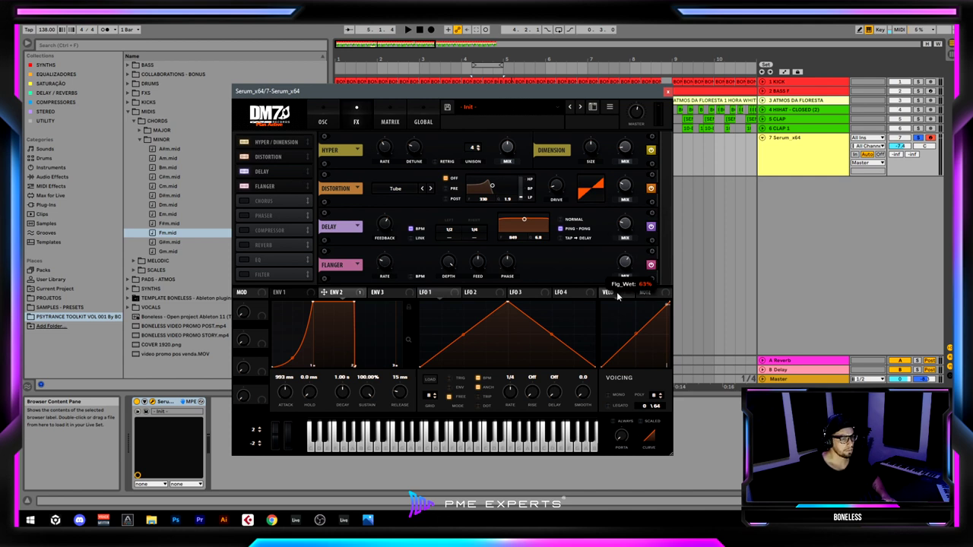
key(space)
drag(611, 330, 601, 306)
key(space)
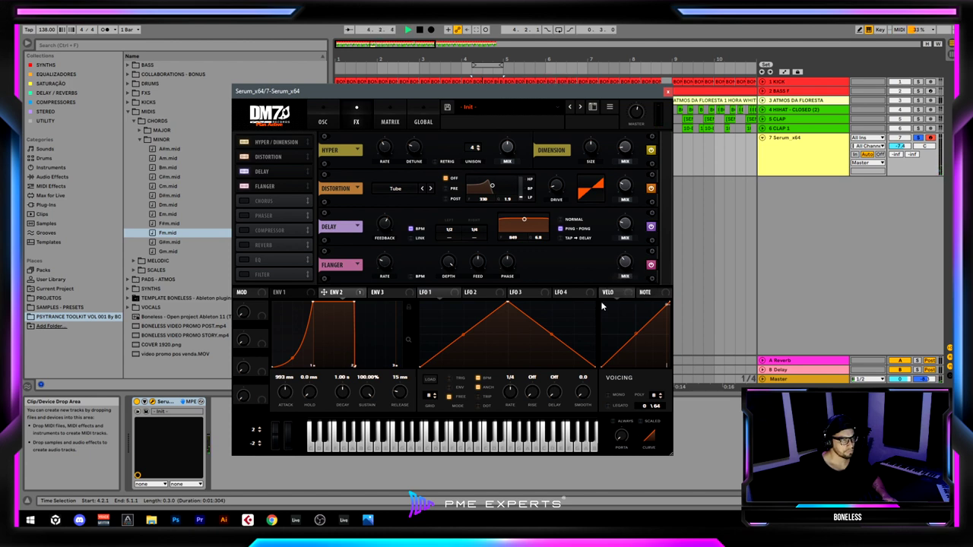
Check the levels briefly in Session view, return to the arrangement and stop playback
key(Tab)
key(Tab)
key(space)
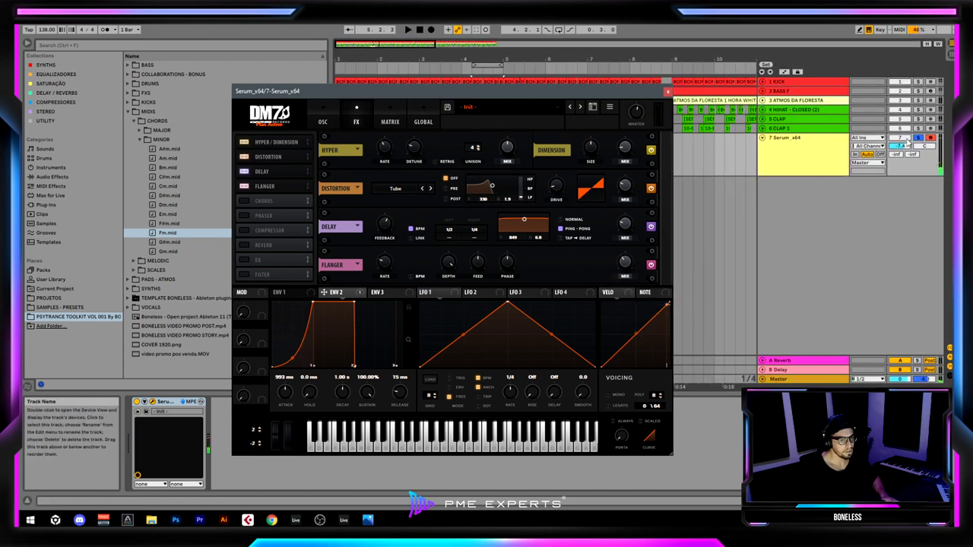
Turn off solo on the Serum track and close the Serum plugin window
click(918, 138)
click(668, 92)
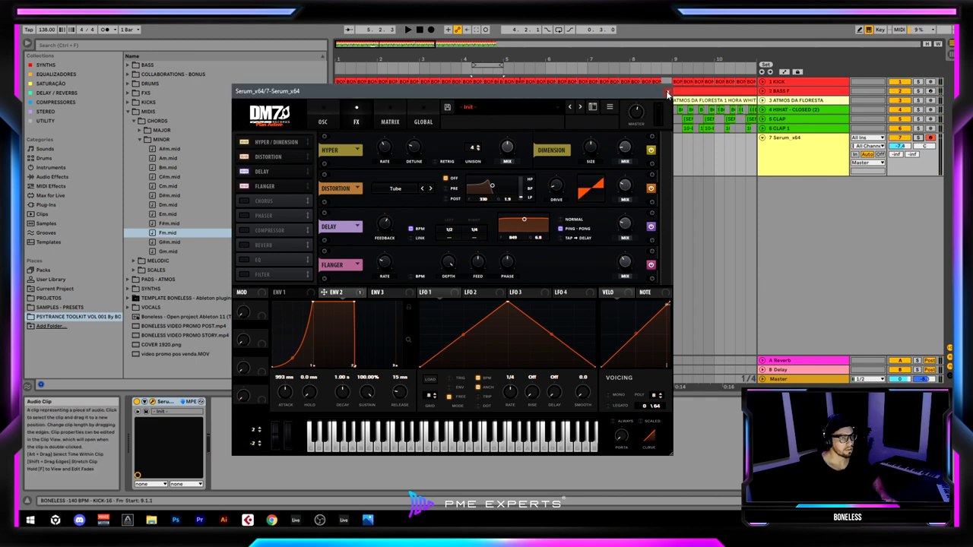
click(668, 92)
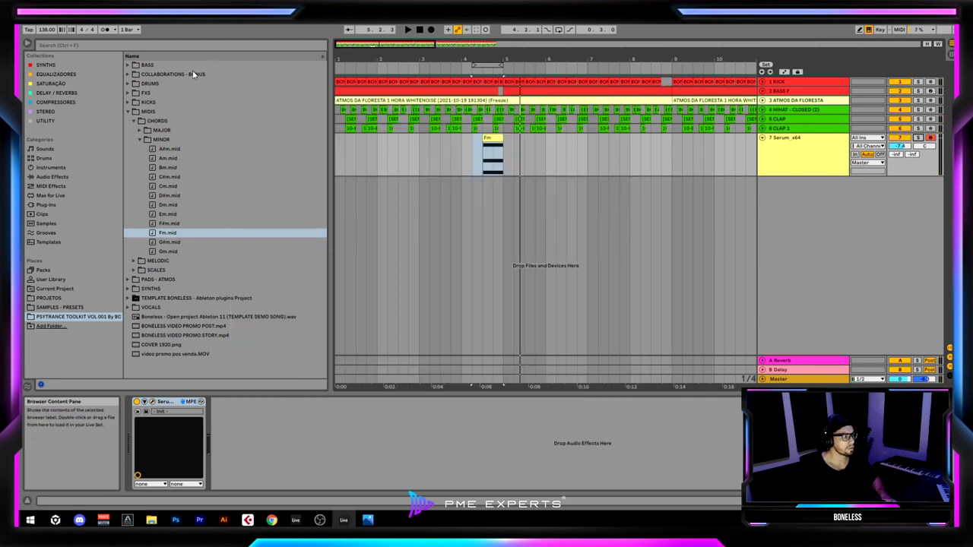
Add ValhallaVintageVerb after Serum with mix 18.4% and decay 3.20 s, and audition the chord's tail in the arrangement
click(60, 113)
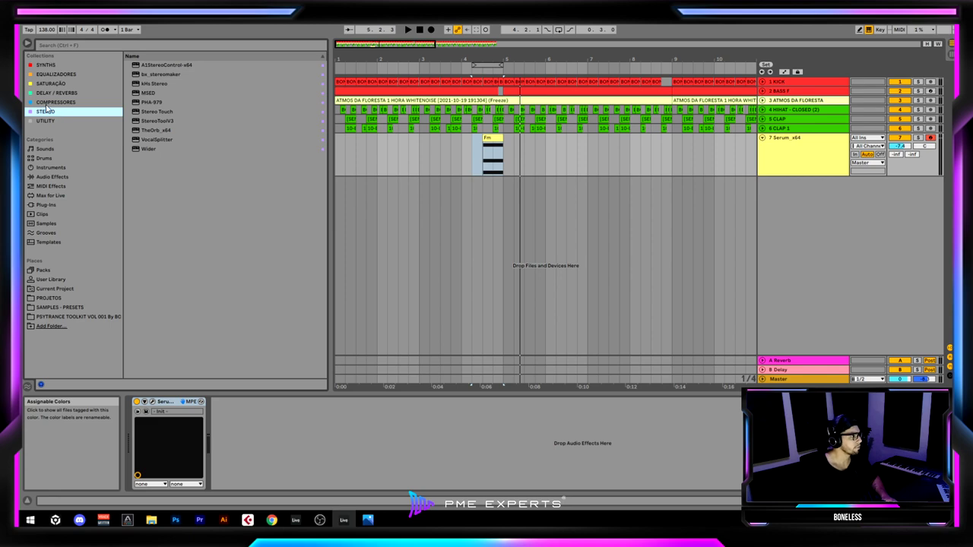
click(55, 93)
double_click(175, 215)
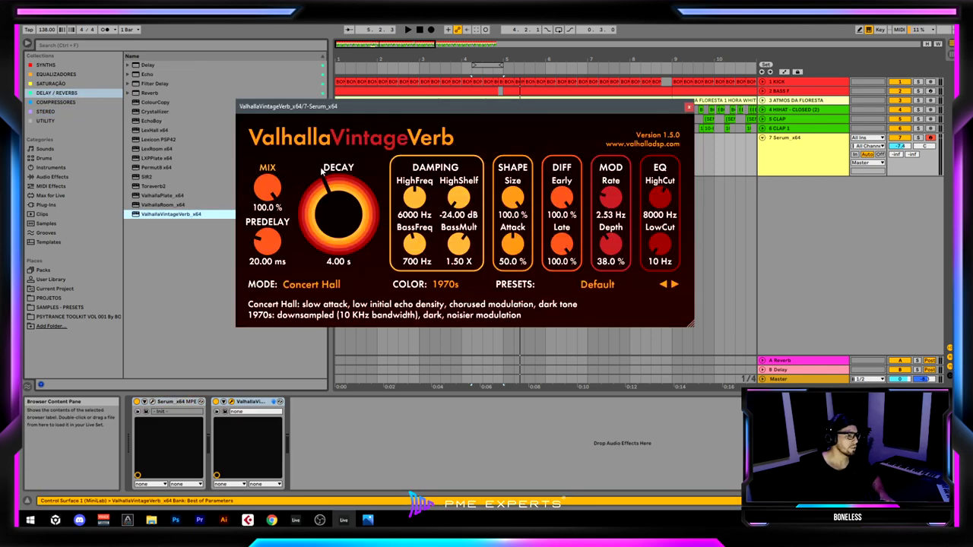
drag(266, 189, 266, 228)
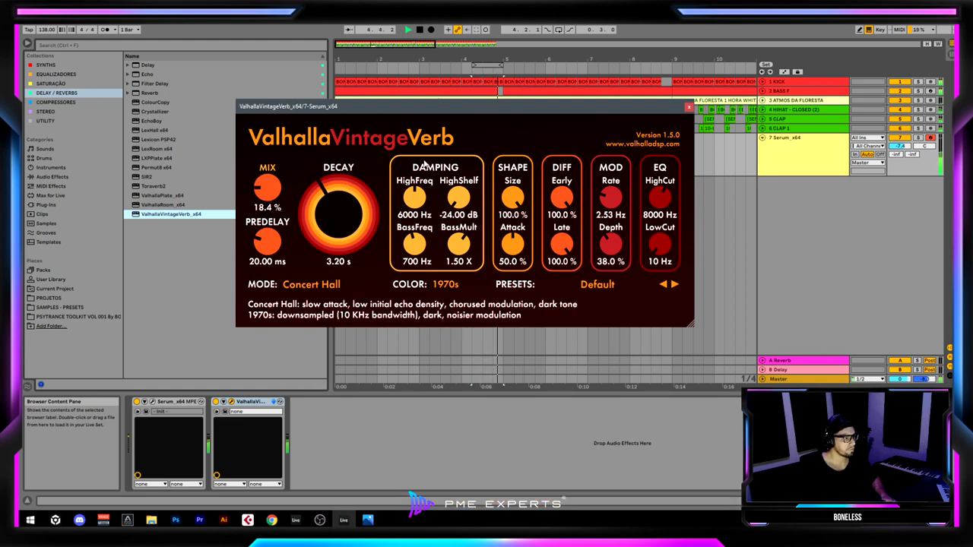
click(689, 107)
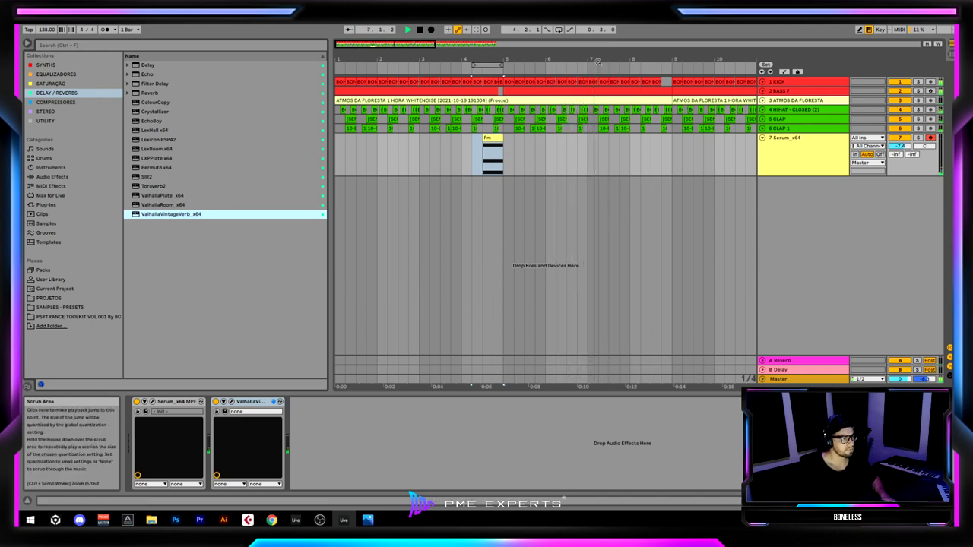
mouse_move(615, 59)
mouse_down()
mouse_move(614, 31)
mouse_move(614, 48)
mouse_up()
drag(543, 60, 543, 56)
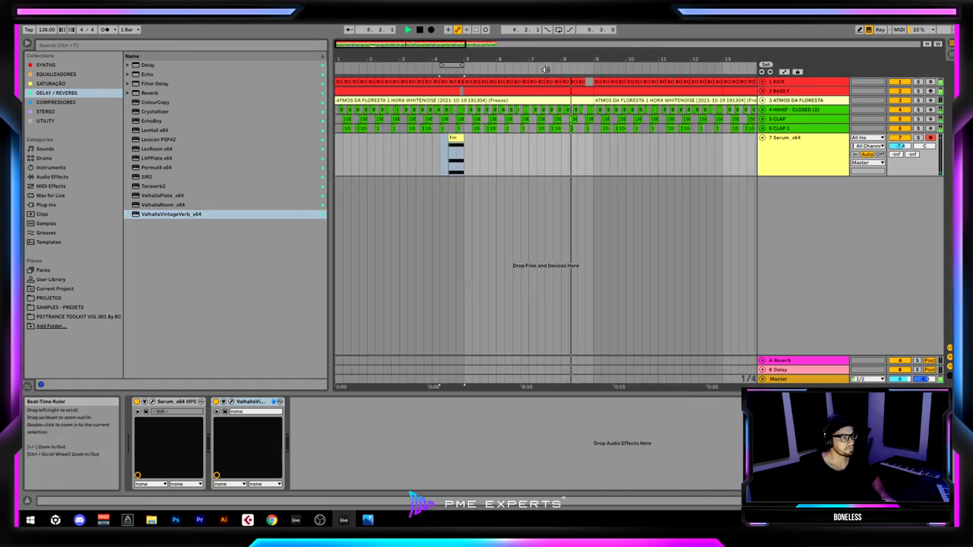
key(space)
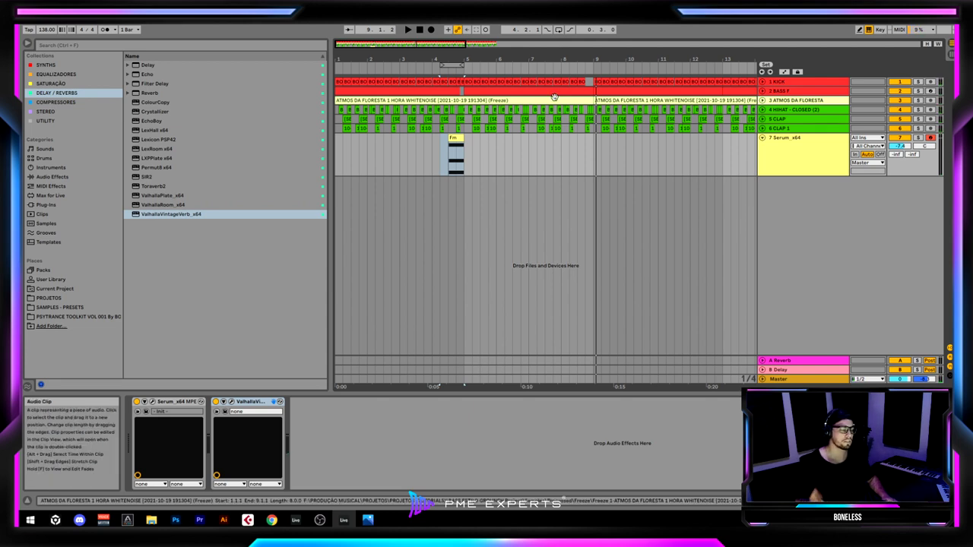
Place the Gm.mid chord from the Psytrance Toolkit at bar 8 of the Serum track and shorten its notes to half a bar
click(817, 163)
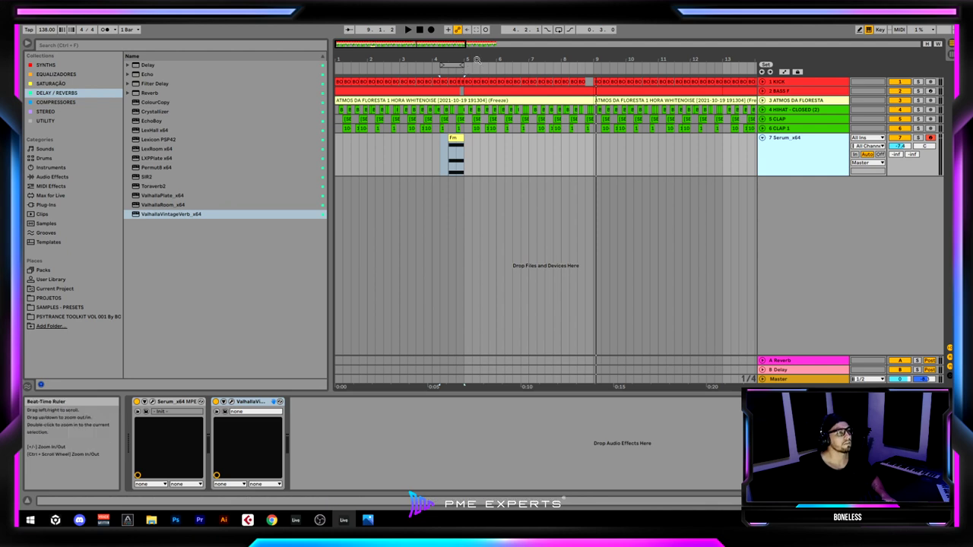
drag(477, 60, 478, 51)
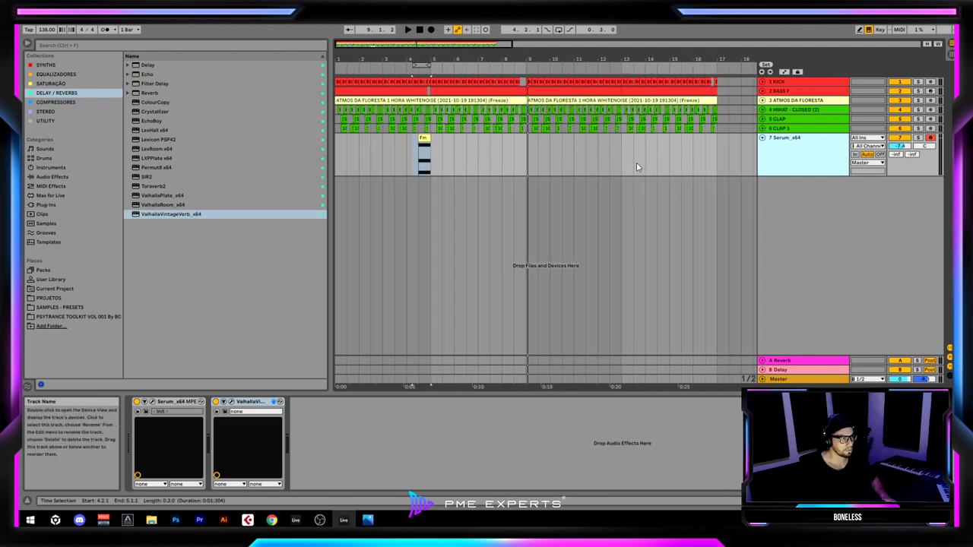
click(424, 139)
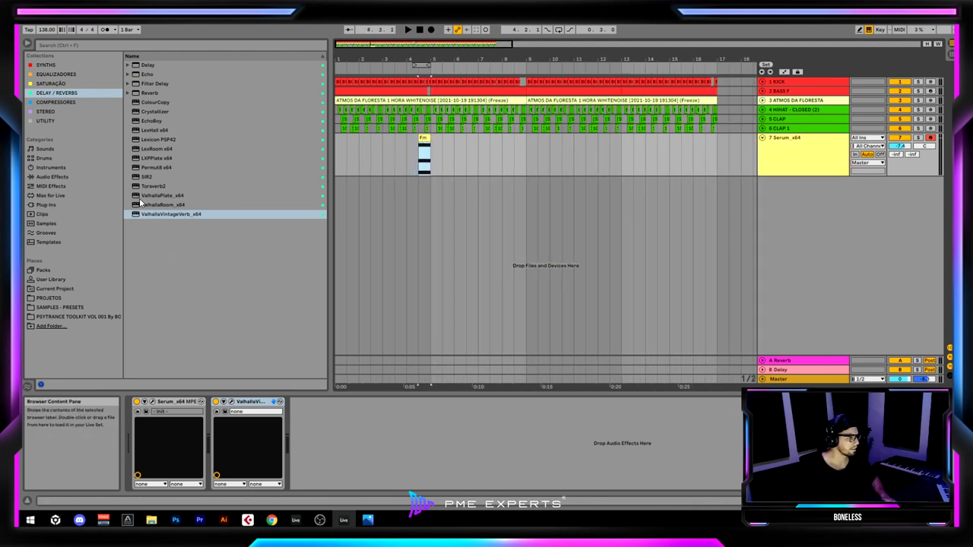
click(74, 318)
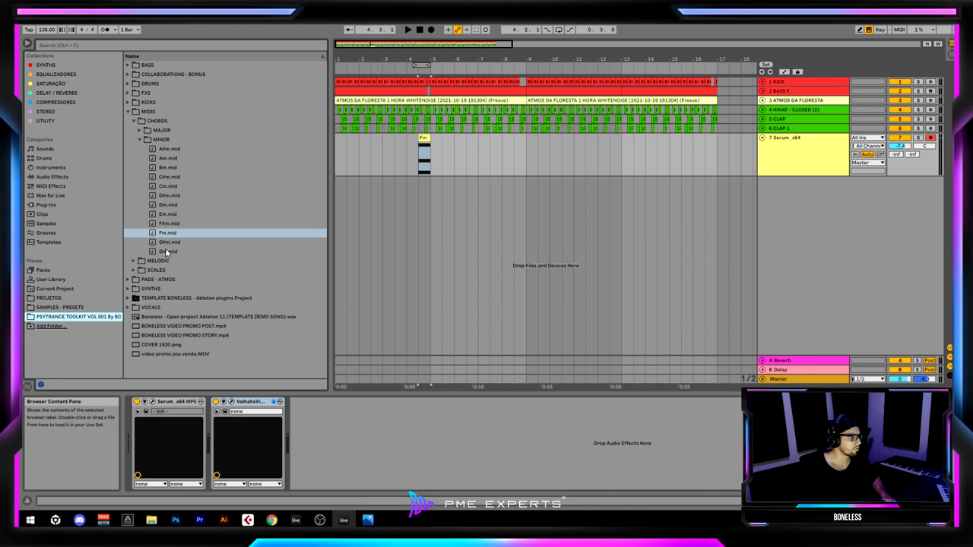
drag(168, 251, 509, 140)
drag(771, 355, 866, 452)
drag(951, 450, 650, 450)
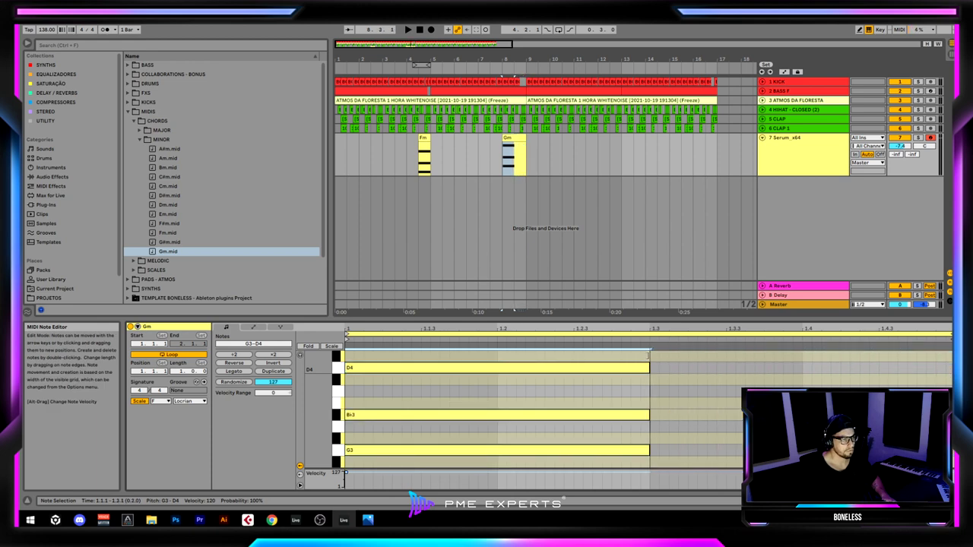
Play the arrangement from the start and move the Fm chord clip to the second half of bar 2
click(340, 154)
key(space)
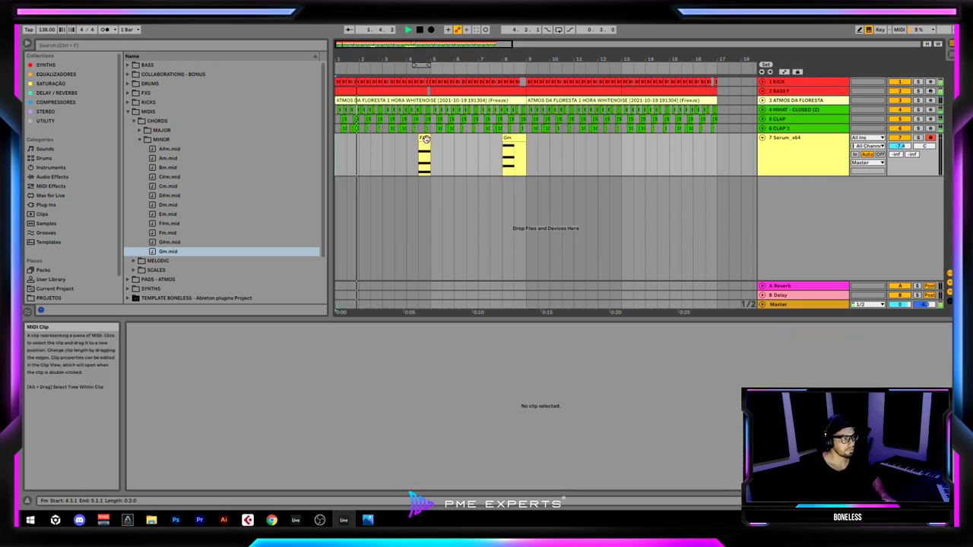
drag(425, 140, 376, 140)
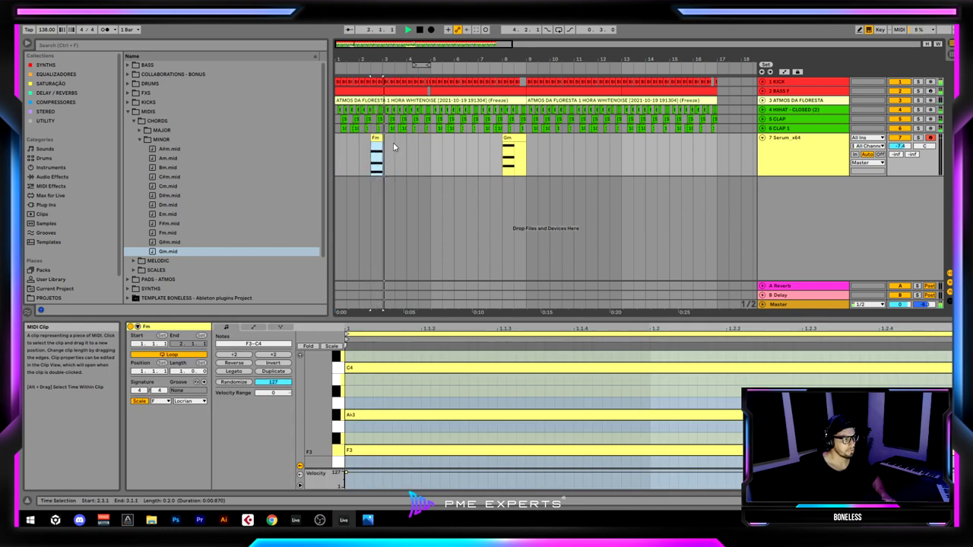
key(ctrl+z)
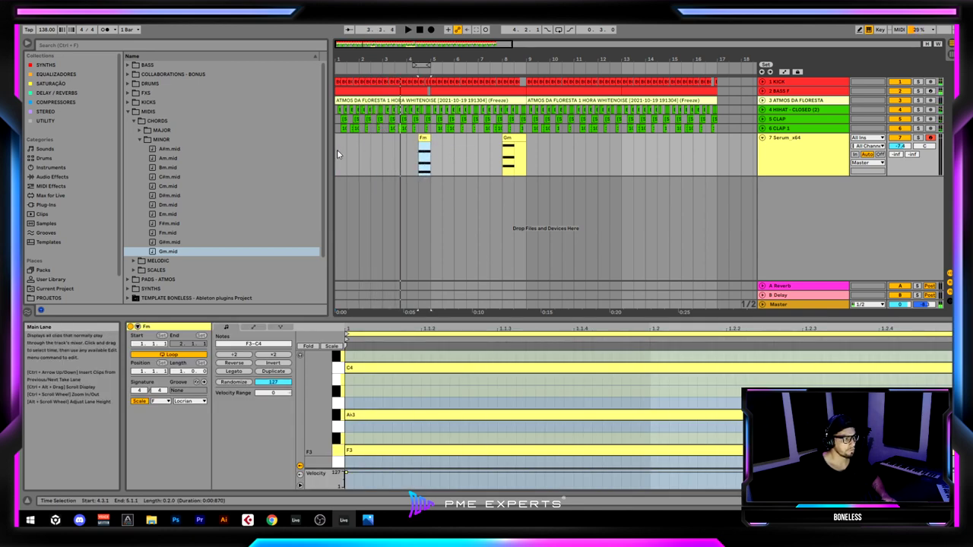
click(337, 149)
key(space)
drag(424, 140, 377, 139)
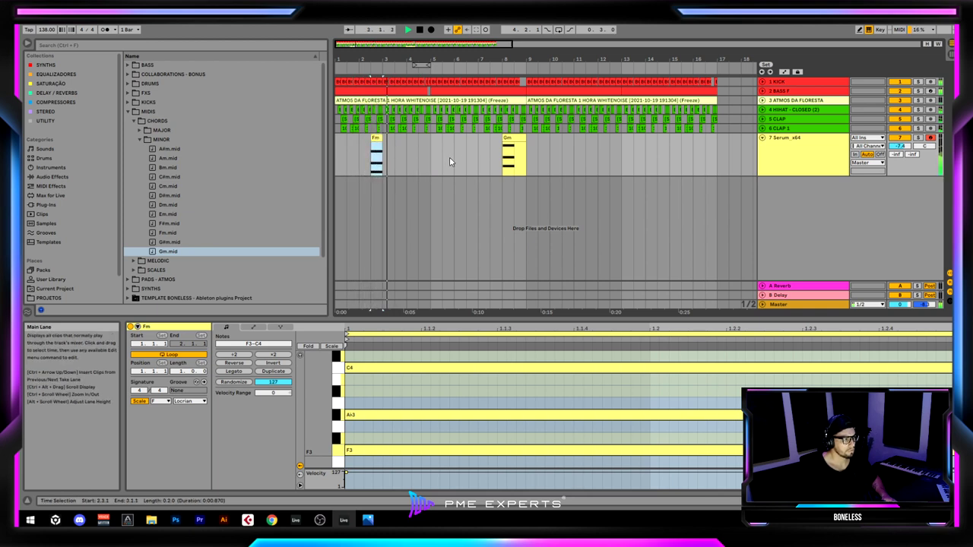
Try the Gm chord clip in the second half of bar 4, delete it and stop playback
drag(509, 144, 431, 145)
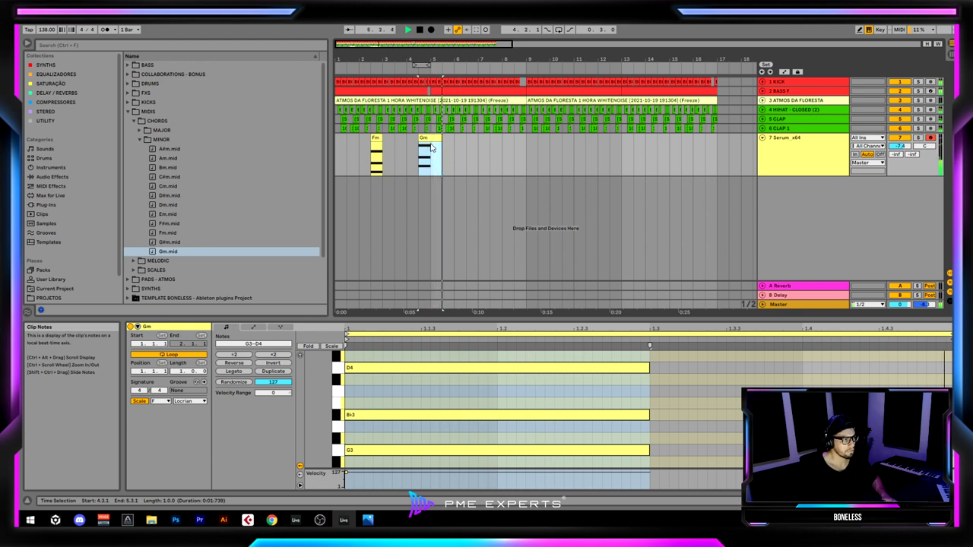
key(Delete)
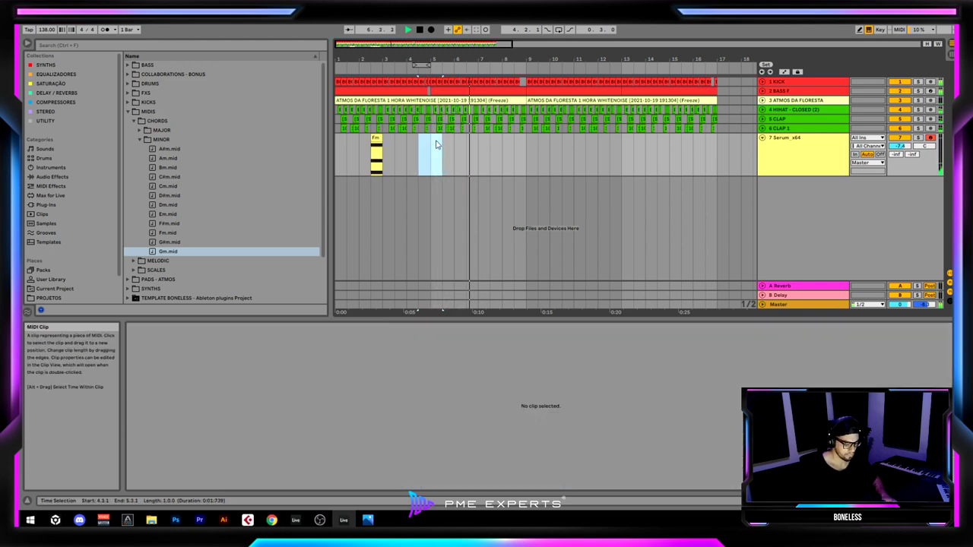
key(space)
Duplicate the first eight bars of the Serum track so the Fm chord repeats in bar 10
click(516, 155)
drag(525, 158, 328, 148)
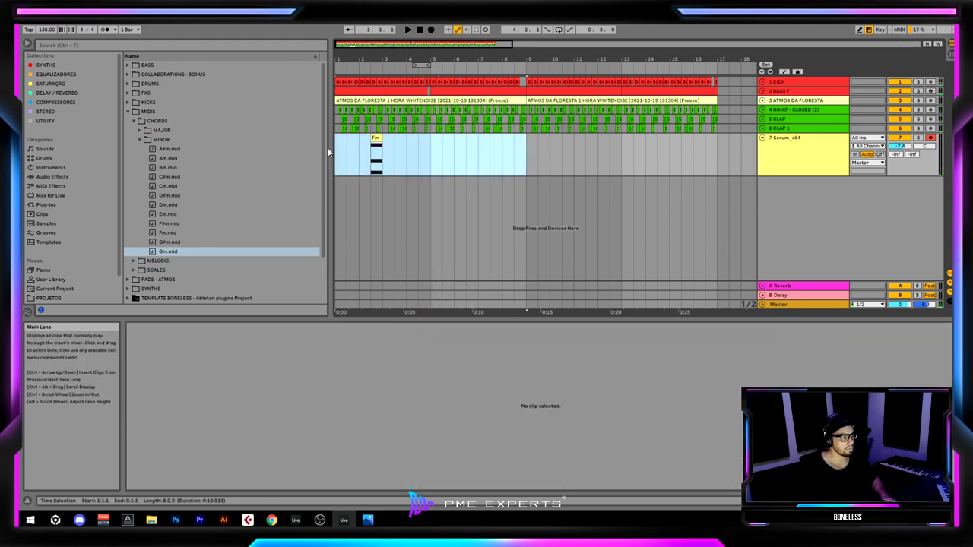
key(ctrl+d)
drag(455, 59, 454, 38)
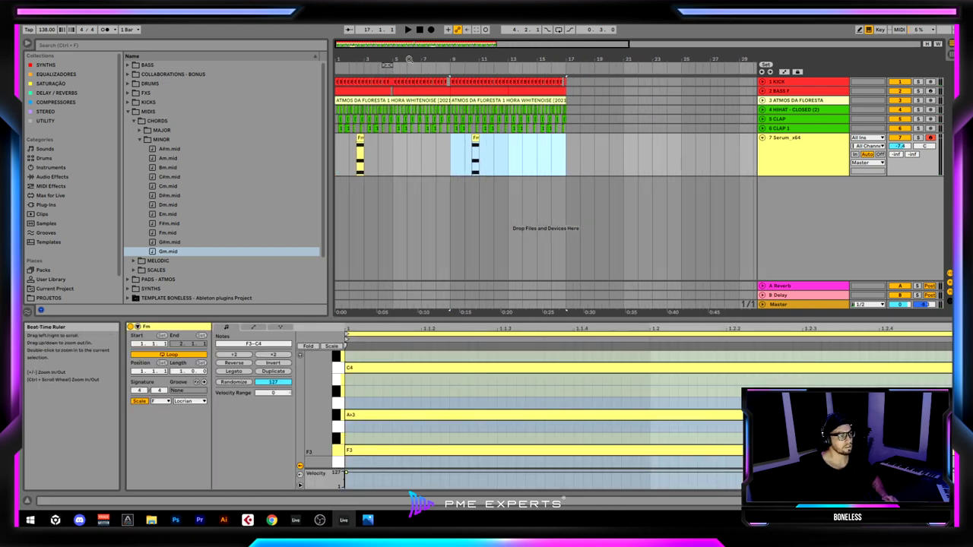
drag(339, 166, 397, 166)
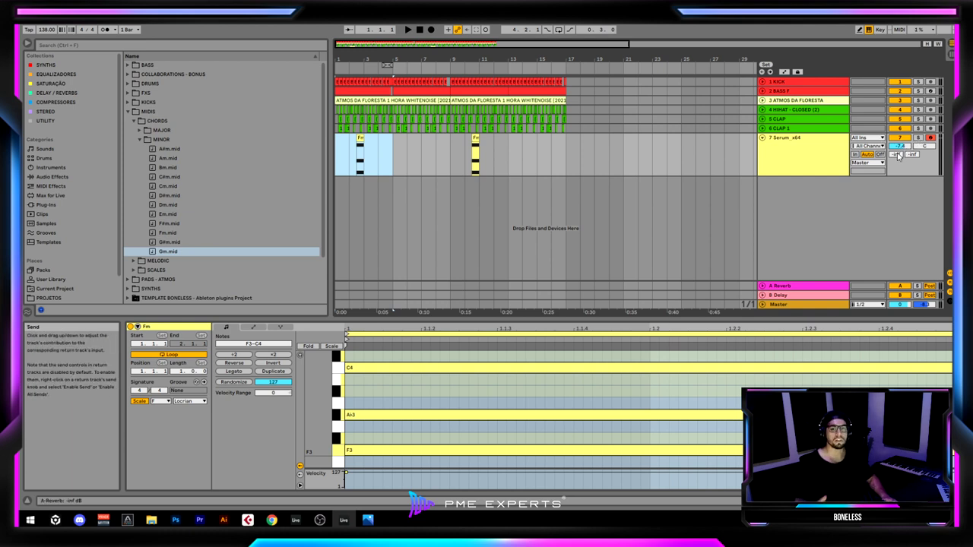
click(785, 168)
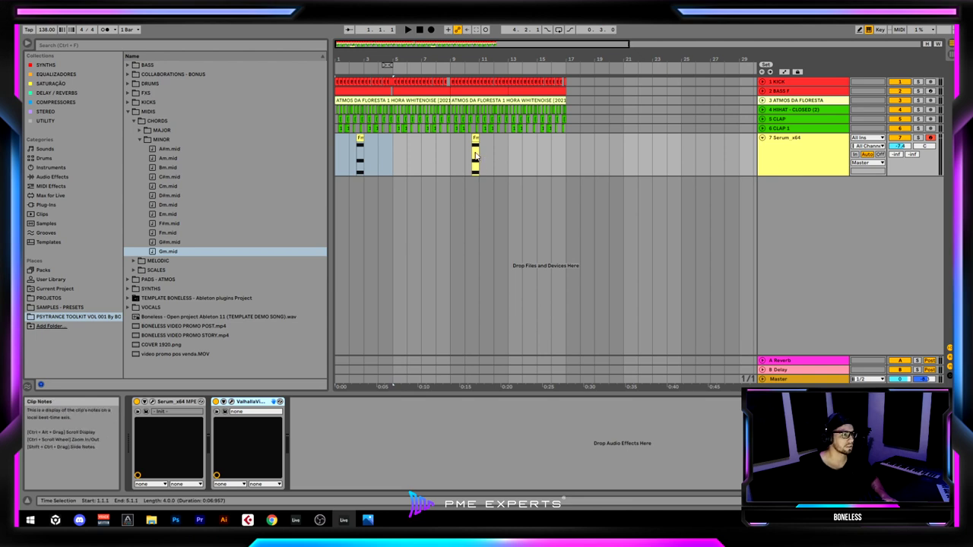
drag(451, 69, 471, 95)
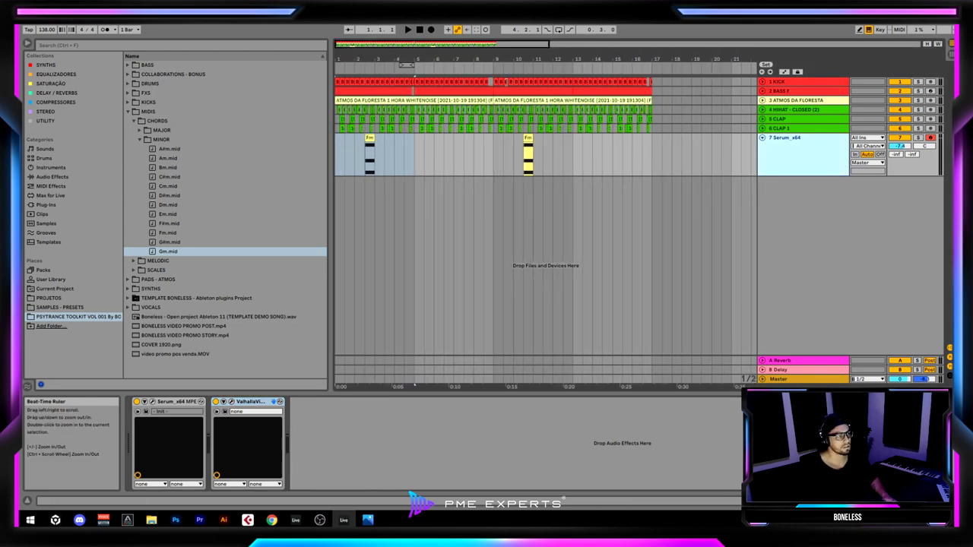
In the second Fm clip, delete the A♭3 and C4 notes and set the clip's scale to Minor
double_click(370, 152)
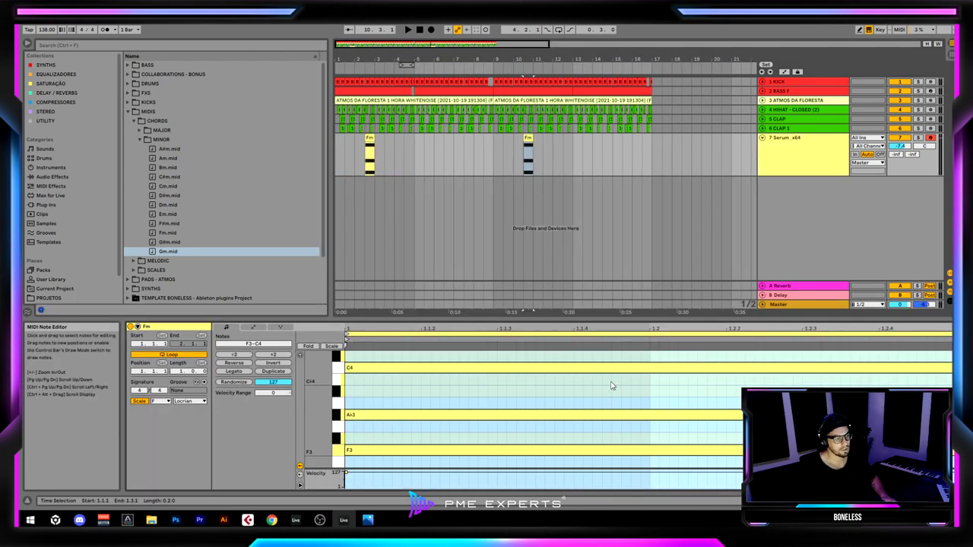
click(637, 362)
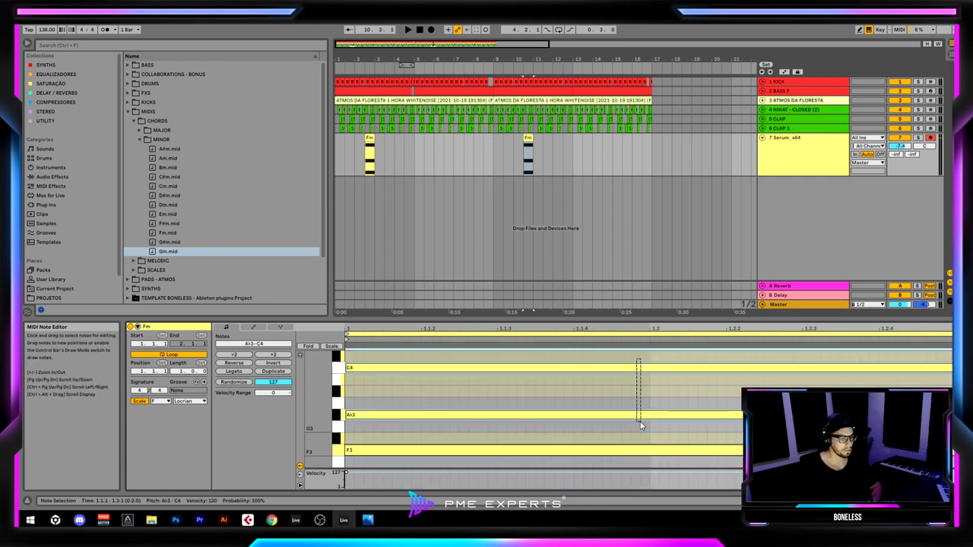
click(183, 402)
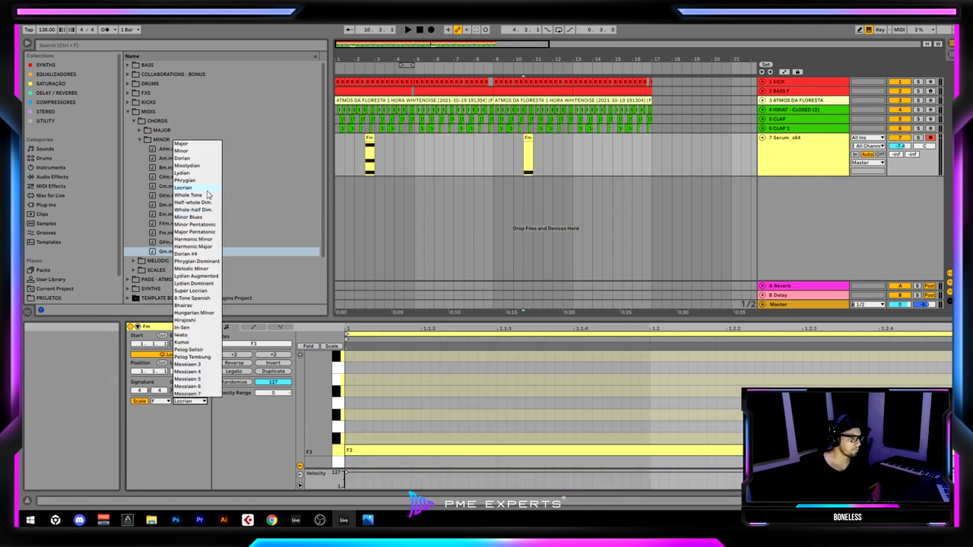
click(183, 151)
Raise the remaining F3 note to G3, and move its clip to the start of bar 4 for playback from the beginning
click(432, 450)
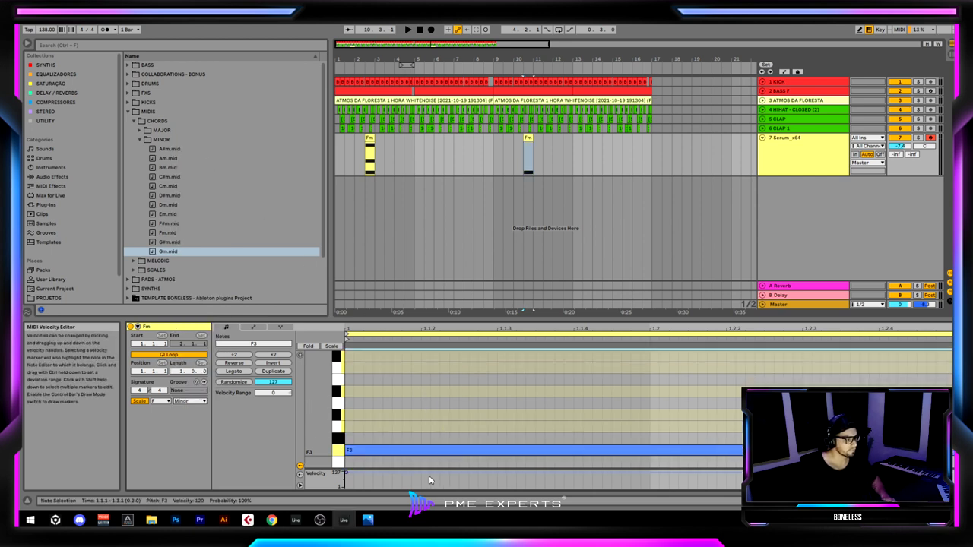
key(Up)
key(Up)
click(349, 373)
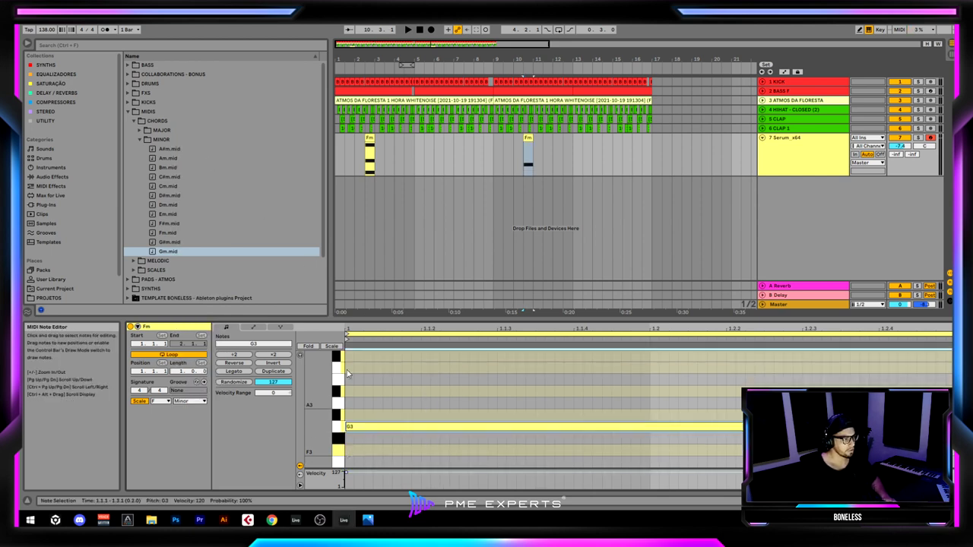
drag(528, 139, 383, 146)
click(338, 150)
key(space)
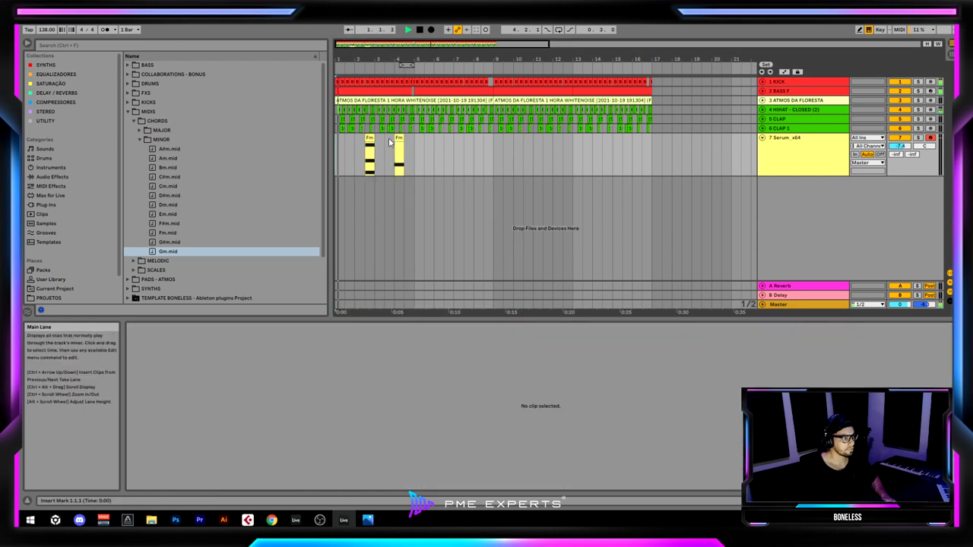
Raise the single note of the clip in bar 4 to A♭3 during playback
click(397, 138)
click(445, 427)
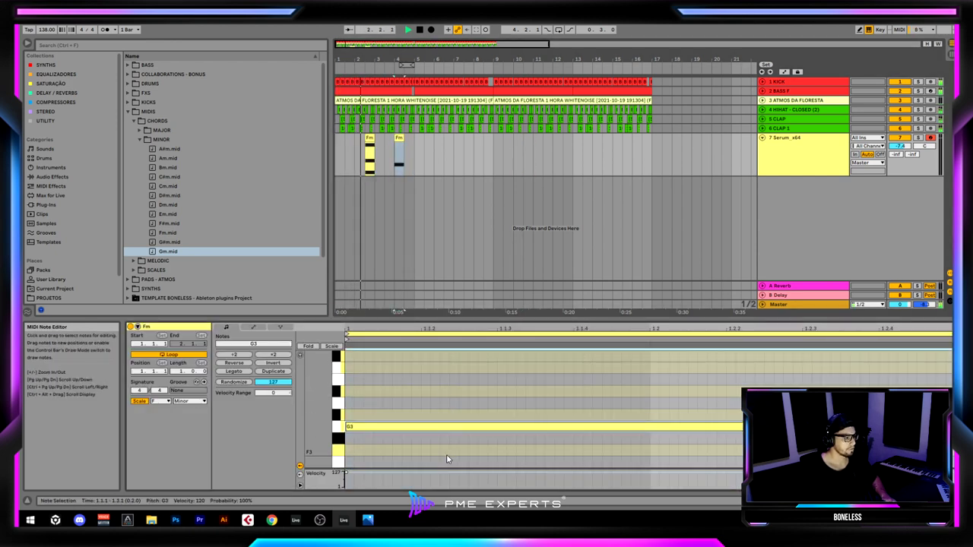
key(Up)
key(Up)
key(Up)
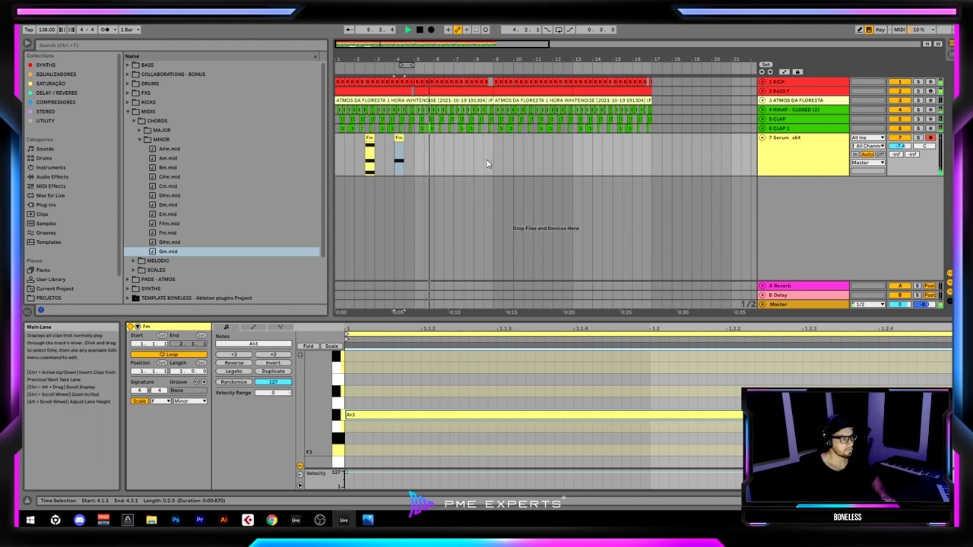
Try duplicating the first eight bars containing both clips on the Serum track, and undo the duplication
drag(487, 160, 342, 161)
key(ctrl+d)
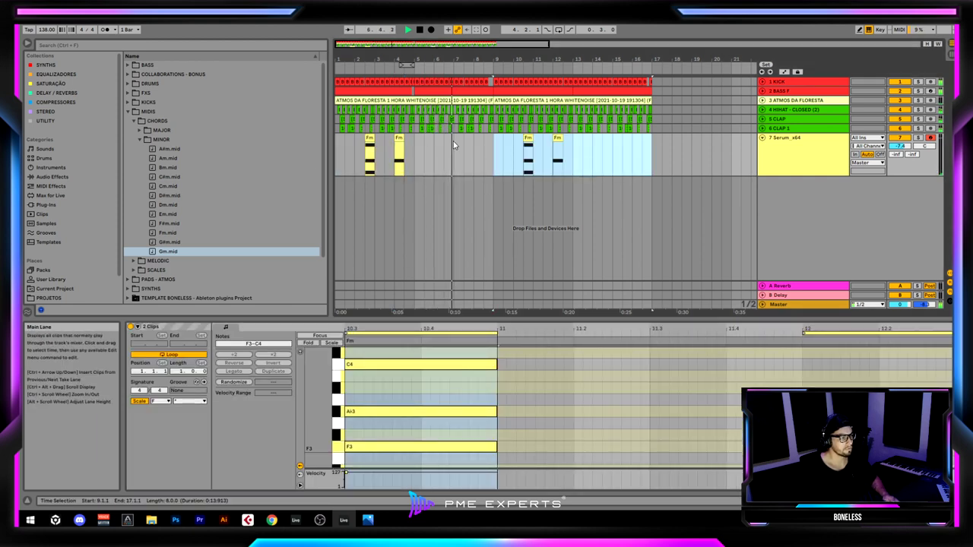
key(ctrl+z)
Replace the single-note clip in bar 4 with the Fm chord clip at 4.3 and select bars 1 to 4 of the Serum track
click(400, 139)
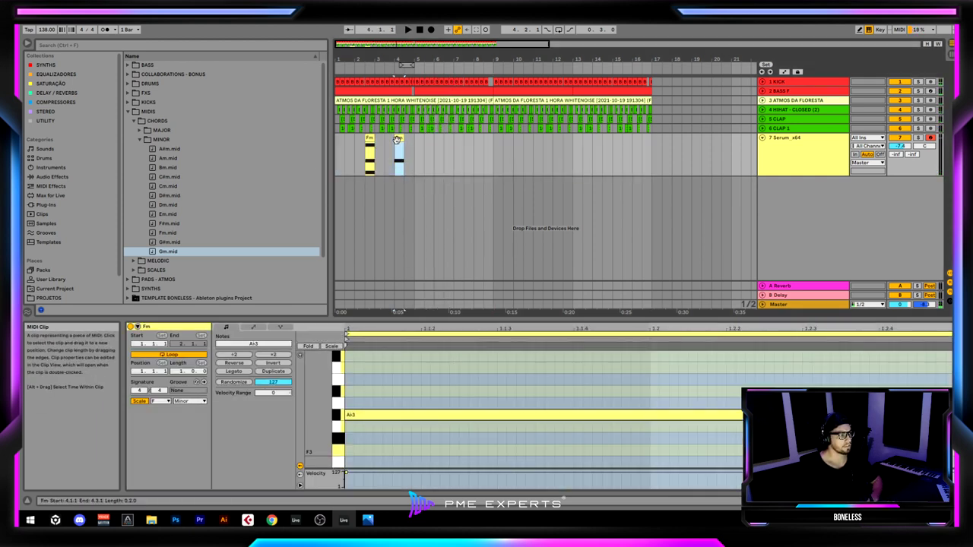
key(Delete)
drag(367, 139, 317, 152)
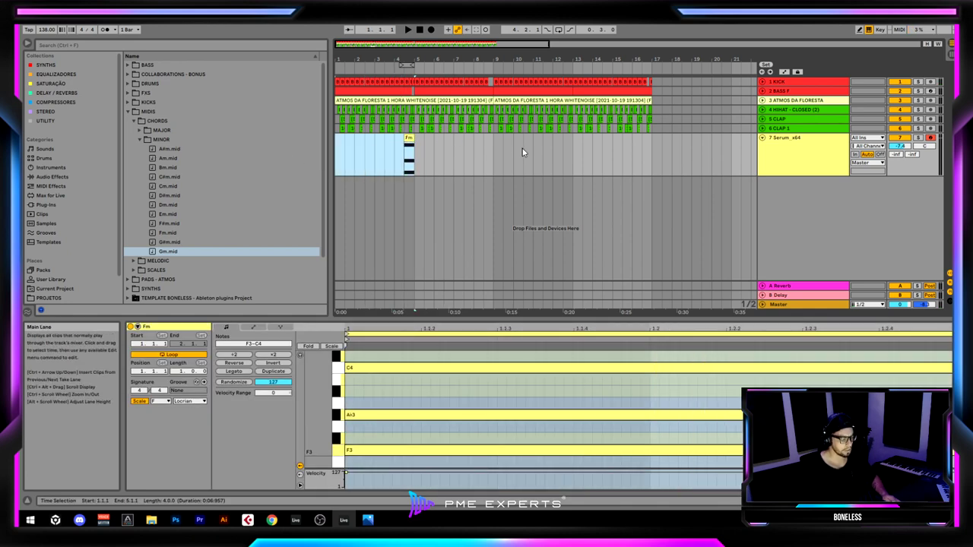
Set the loop region to bars 1 to 4 of the arrangement and play it back
key(ctrl+l)
key(space)
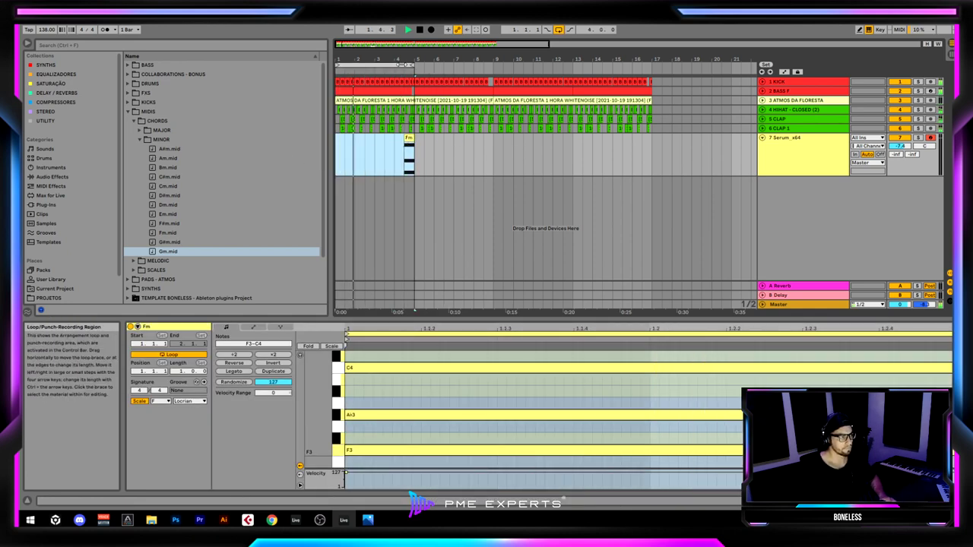
drag(402, 60, 428, 90)
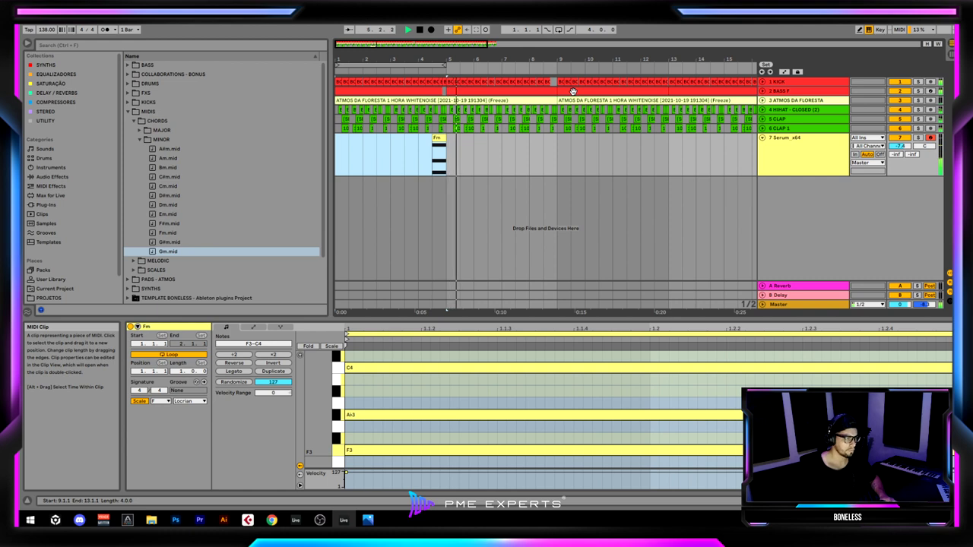
Save the Serum patch on the chord track as preset "SYNTH - ZENONESQUE 01" in the User presets folder
right_click(798, 155)
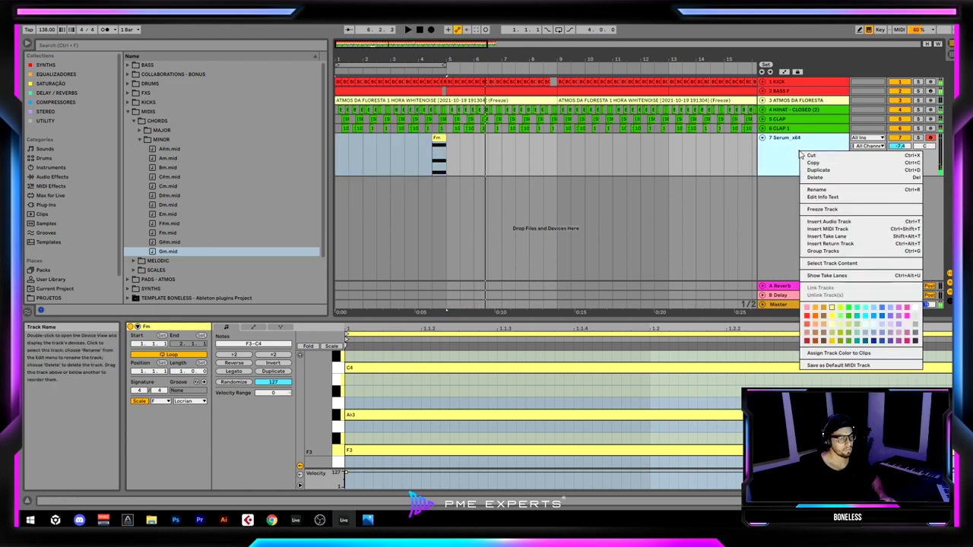
click(812, 162)
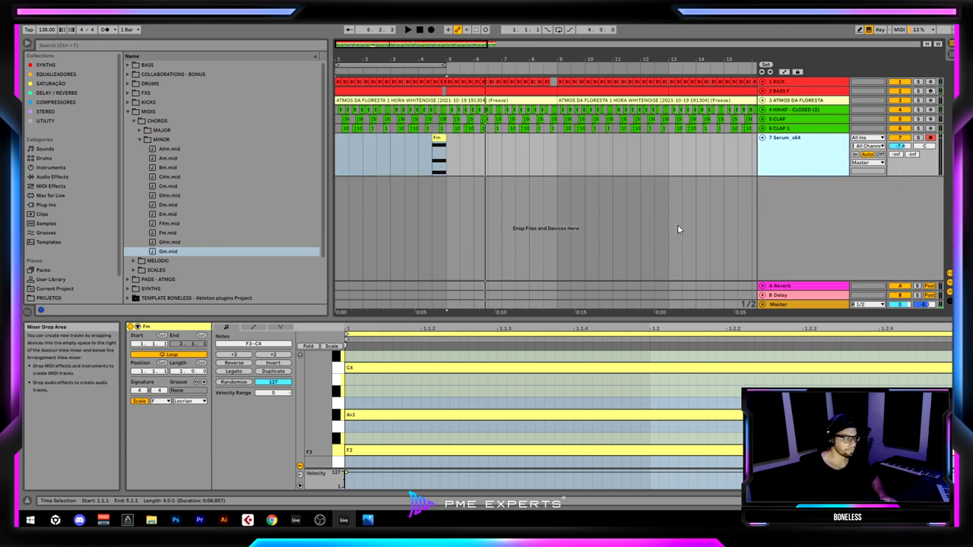
click(817, 160)
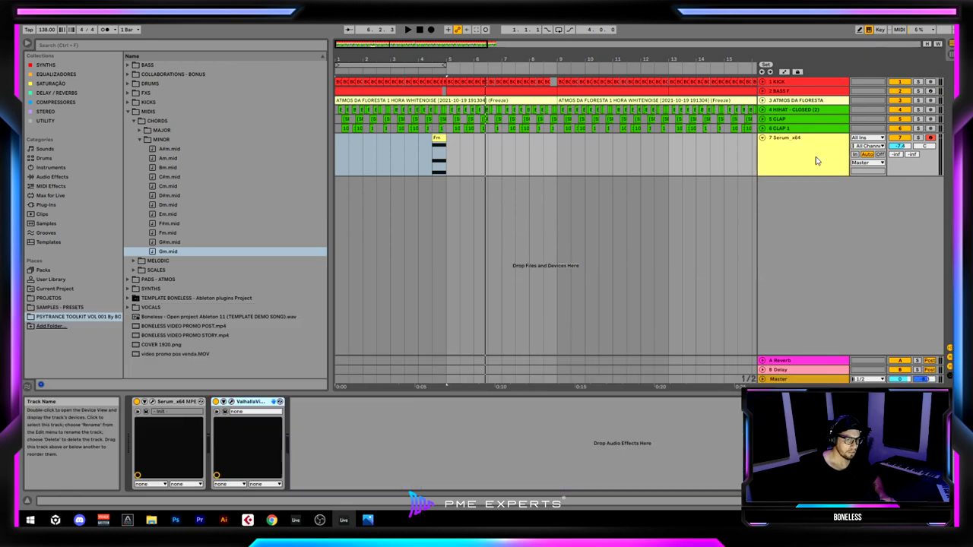
click(153, 403)
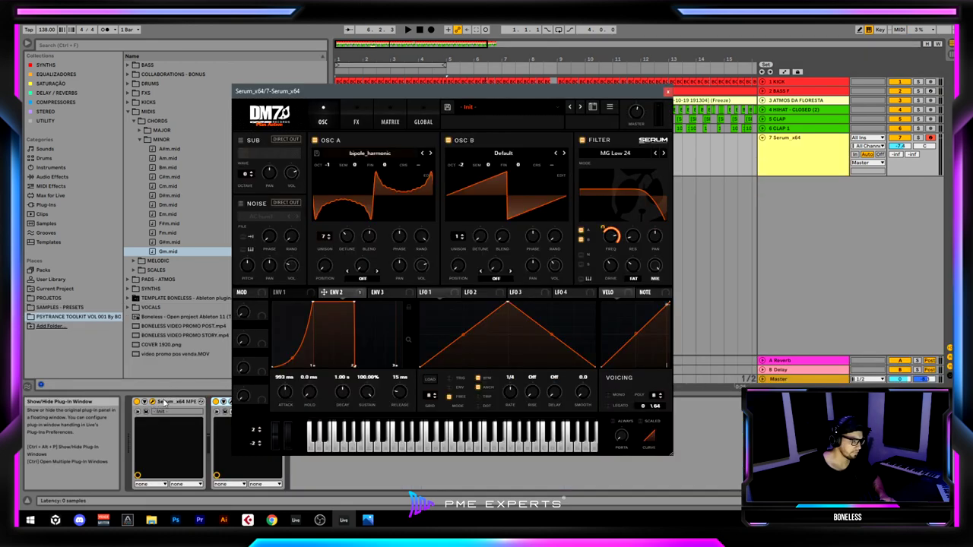
click(447, 108)
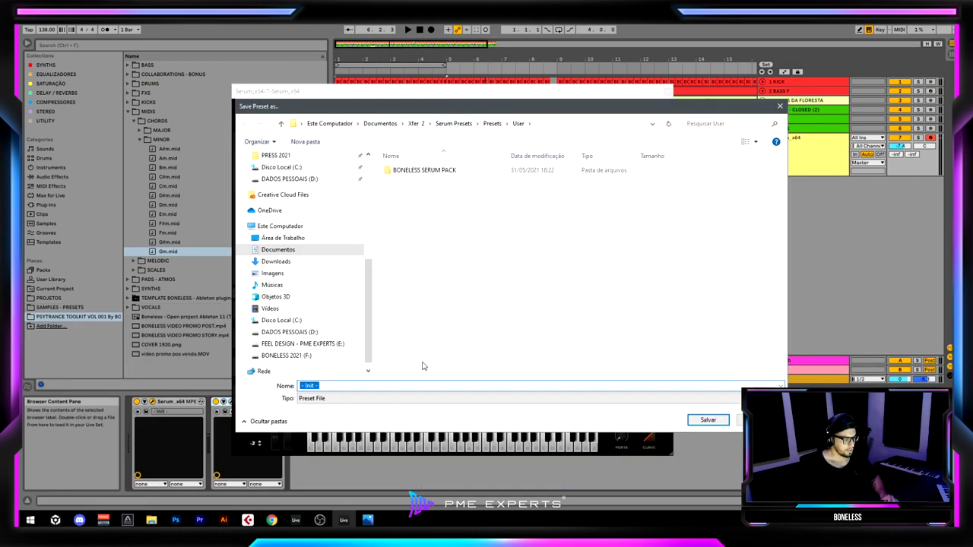
text(SYNTH - ZENONESQUE 01)
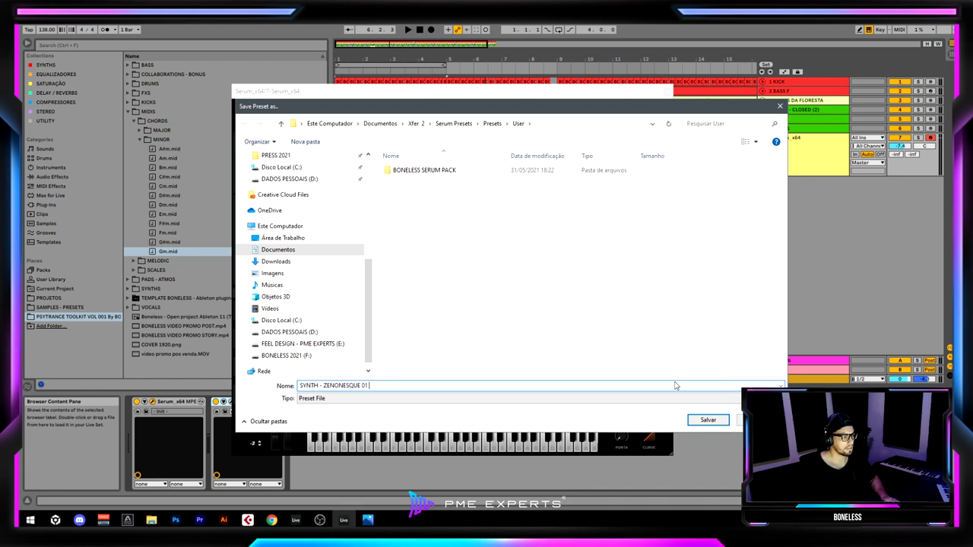
click(708, 419)
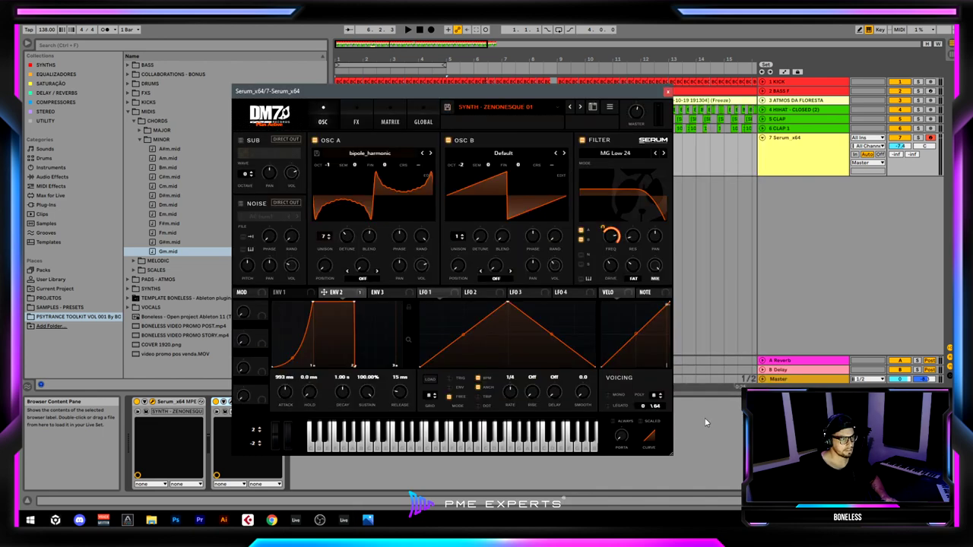
click(667, 92)
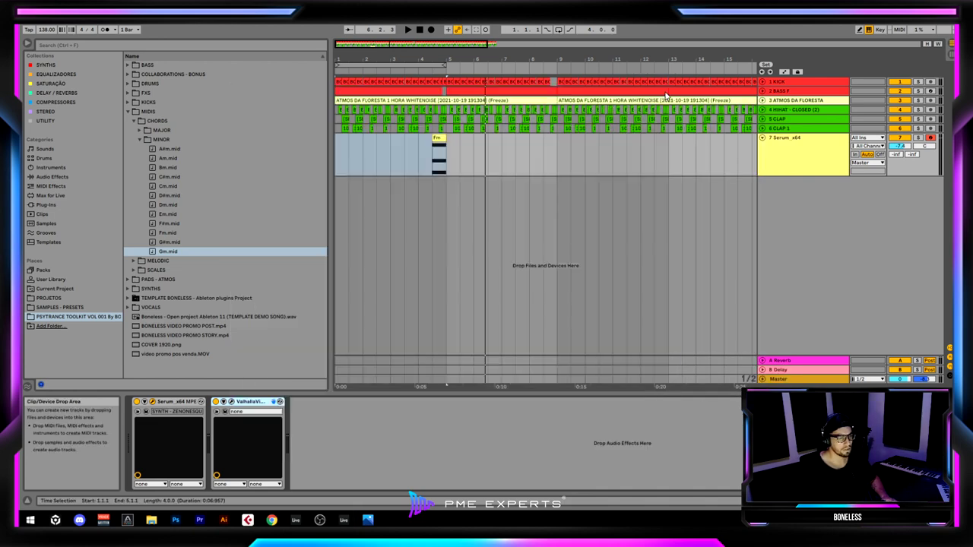
Freeze the Serum track and flatten it to audio
right_click(807, 159)
click(840, 218)
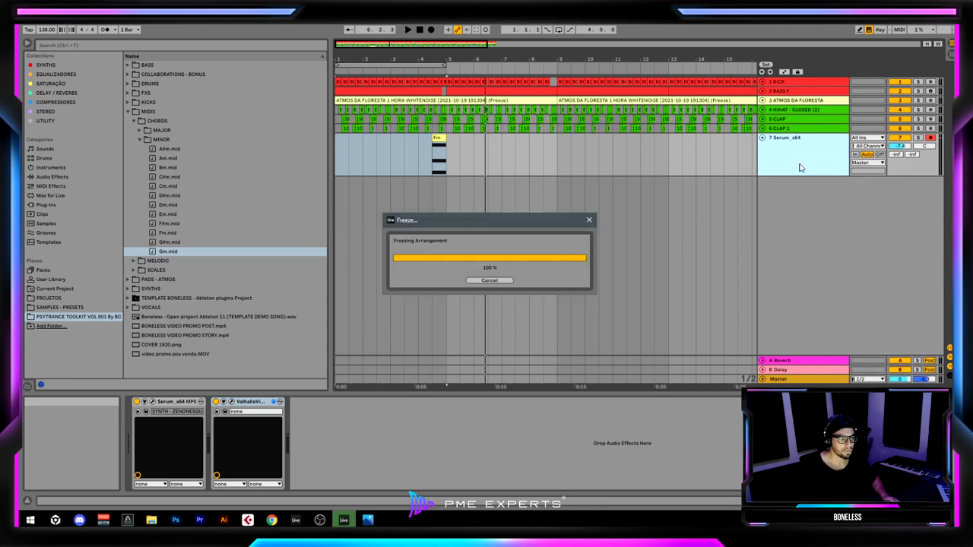
right_click(804, 153)
click(816, 218)
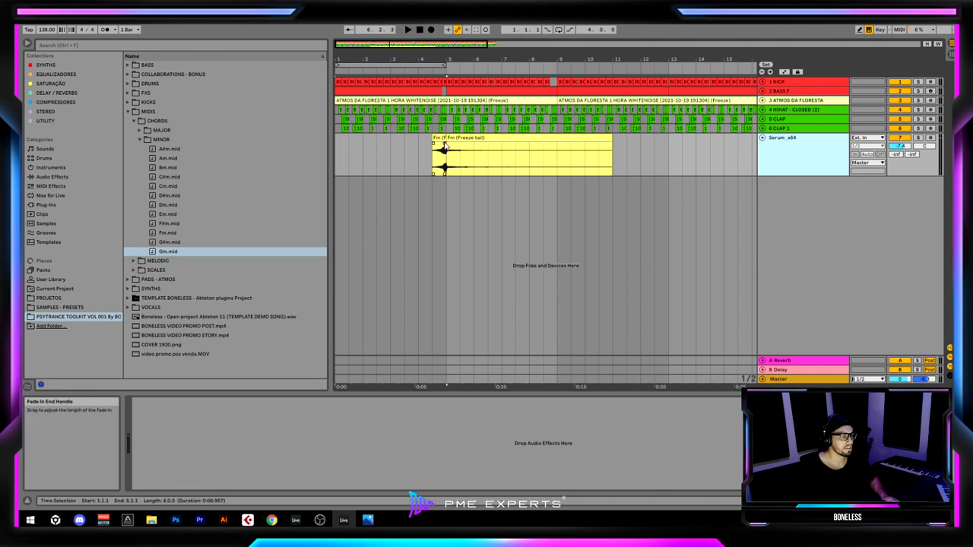
Put a reversed copy of the short frozen Fm clip at 5.3 on a new audio track, with Serum panned 16R and the copy 20L
drag(439, 139, 631, 152)
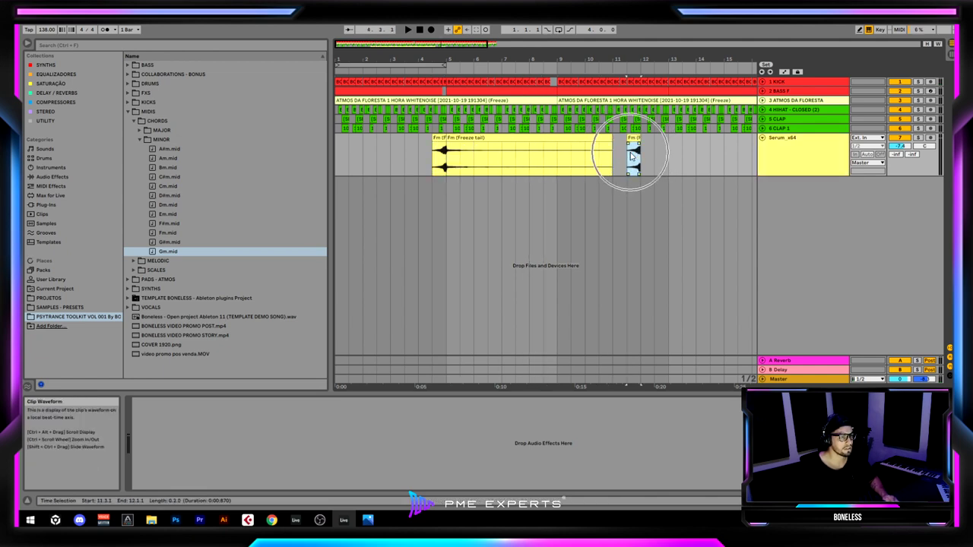
right_click(790, 213)
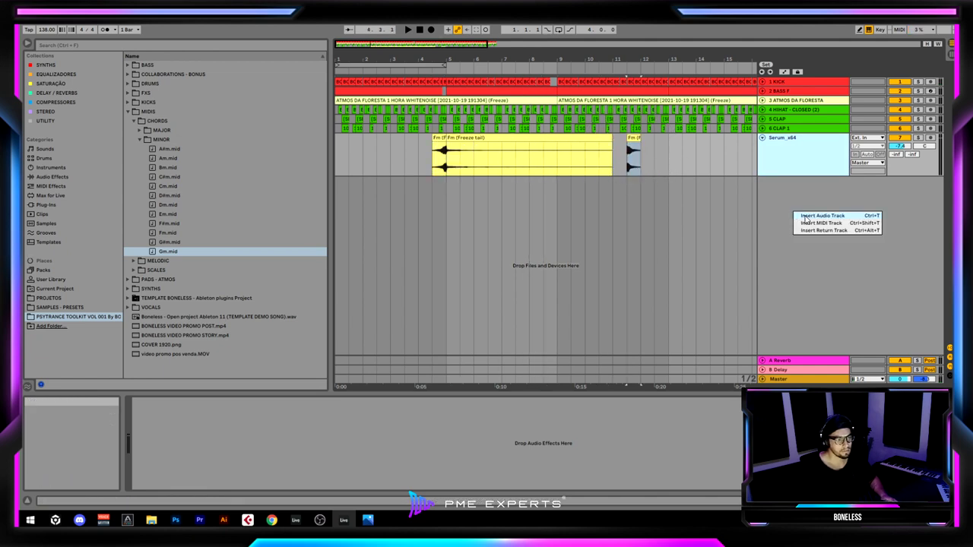
click(817, 216)
drag(633, 138, 463, 201)
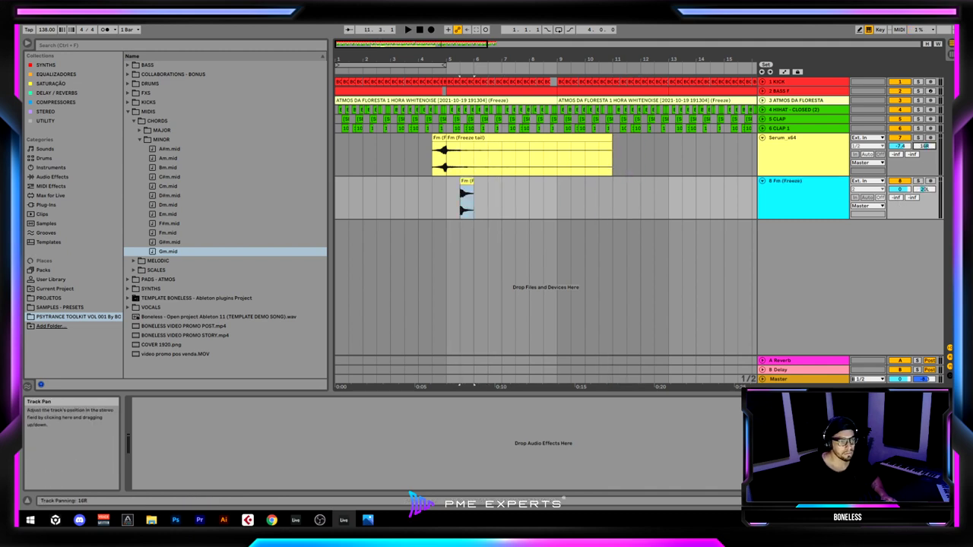
Play the arrangement from 3.3.1 and try the reversed Fm clip at 5.2.1
drag(430, 57, 430, 69)
click(419, 138)
key(space)
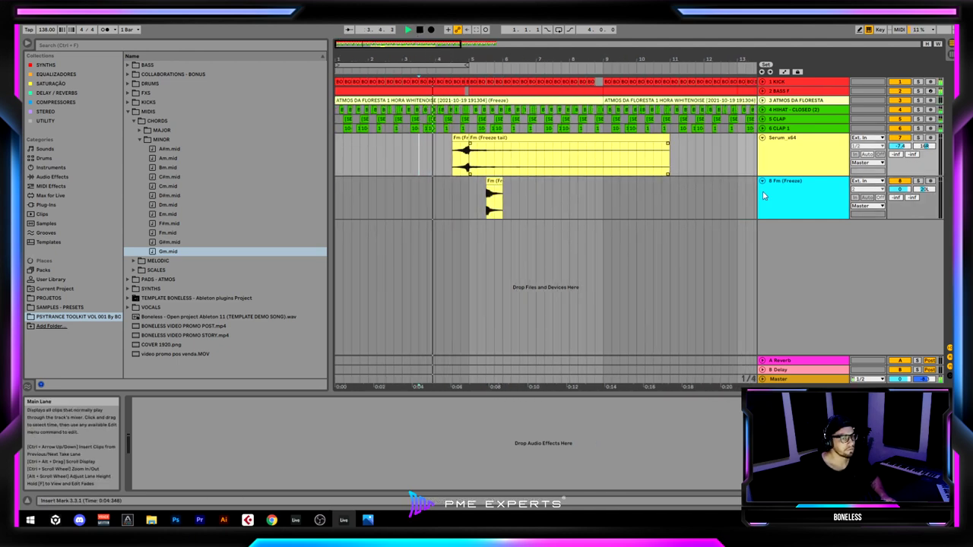
drag(496, 181, 486, 180)
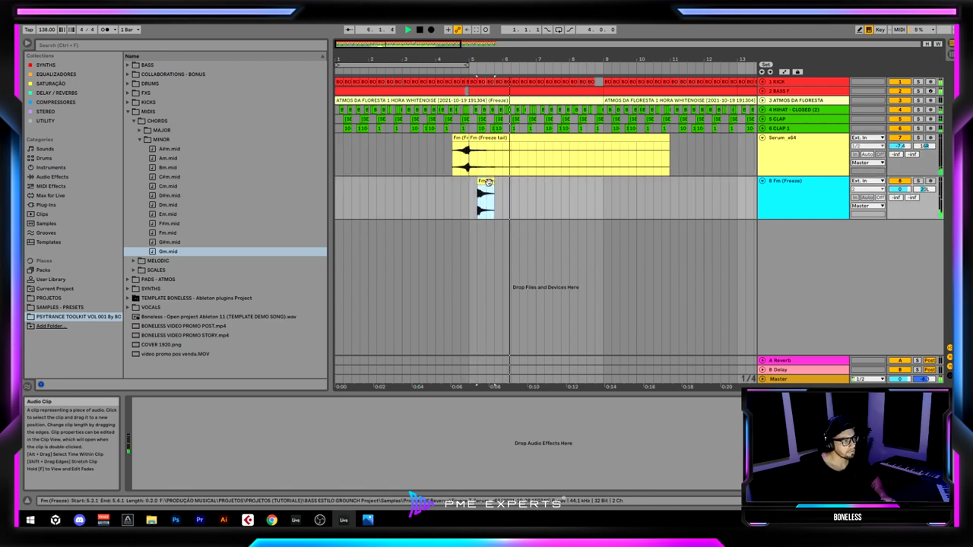
Set the arrangement grid to 1/16, move the reversed Fm clip to 5.2.3, and play the passage
scroll(486, 124, up, 3)
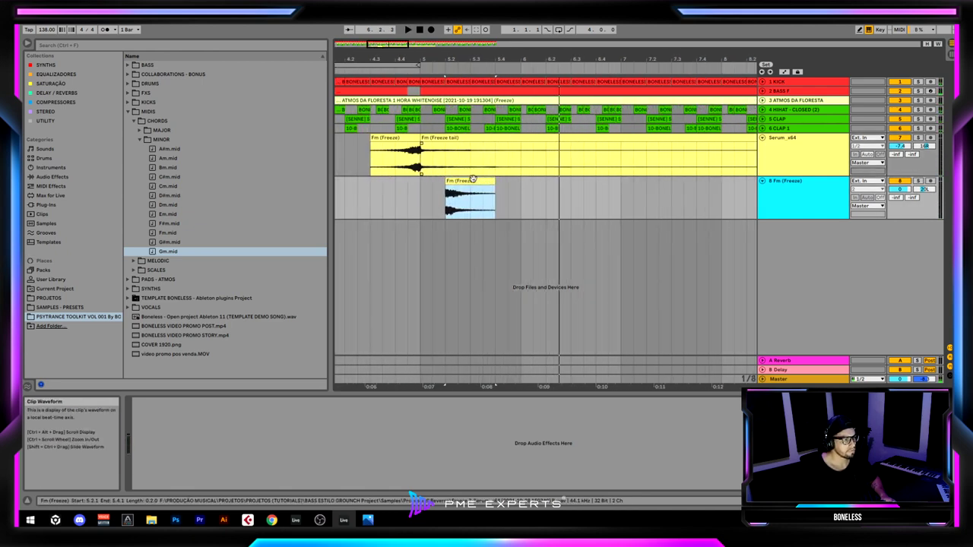
drag(474, 181, 601, 202)
right_click(482, 208)
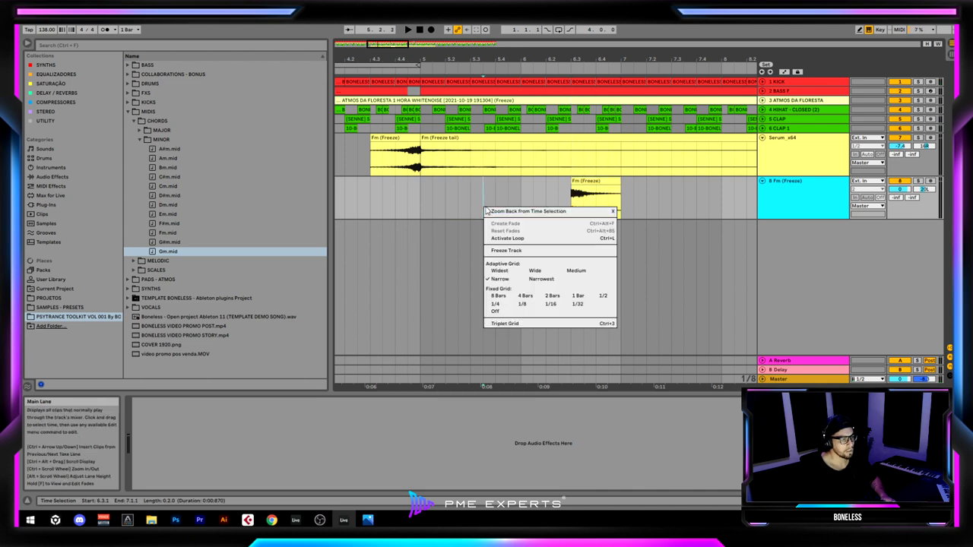
click(551, 304)
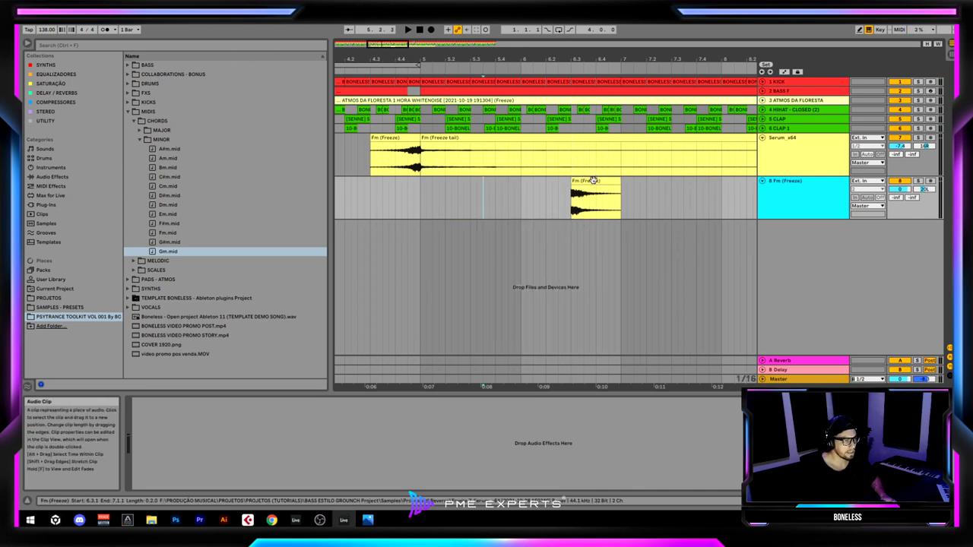
drag(593, 180, 481, 200)
click(364, 207)
key(space)
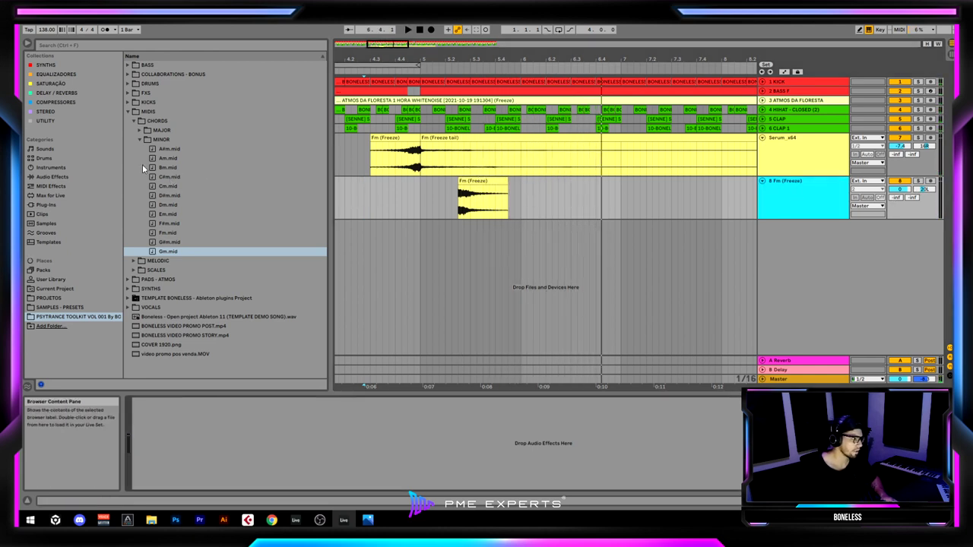
Add Crystallizer with the Long Oct Crystals preset to the Fm (Freeze) track and audition the track soloed
click(65, 94)
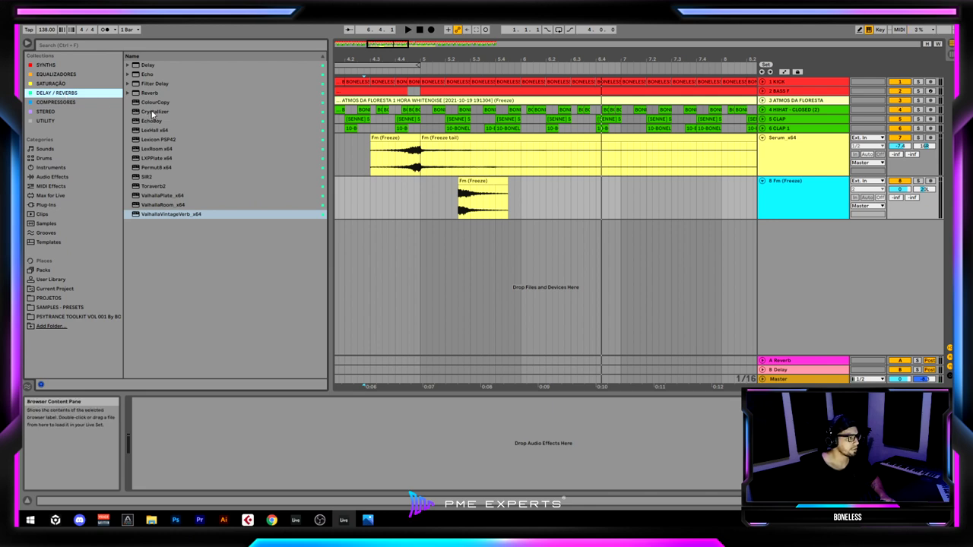
drag(152, 113, 433, 154)
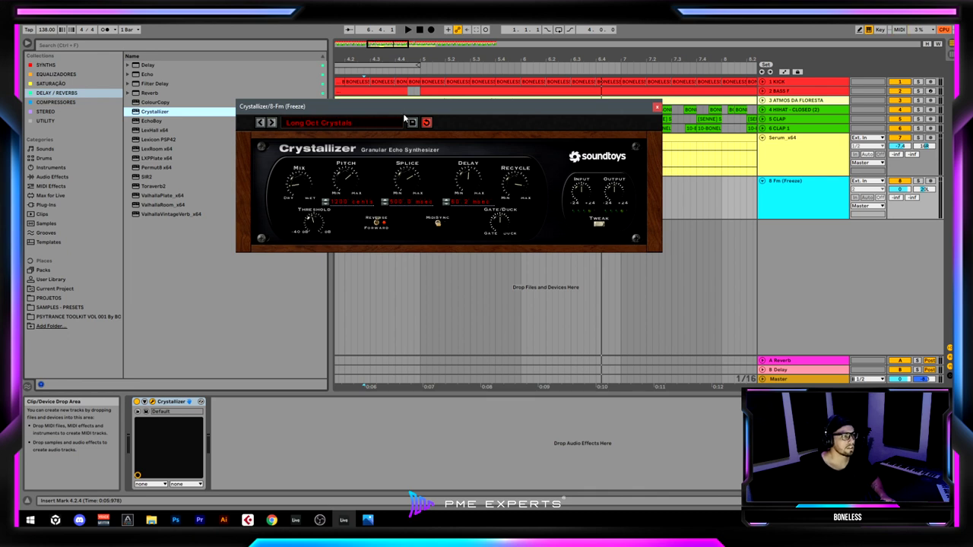
drag(405, 109, 426, 230)
click(445, 183)
click(917, 182)
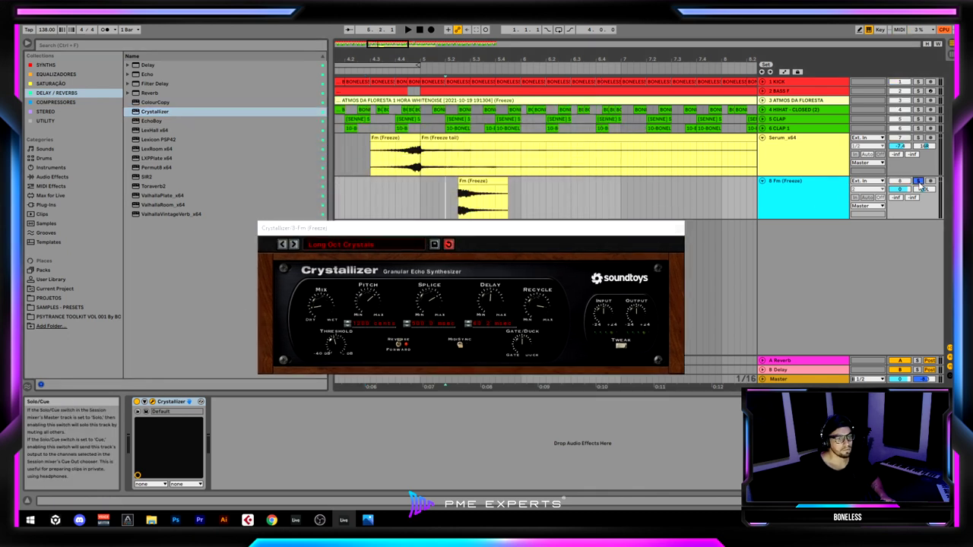
key(space)
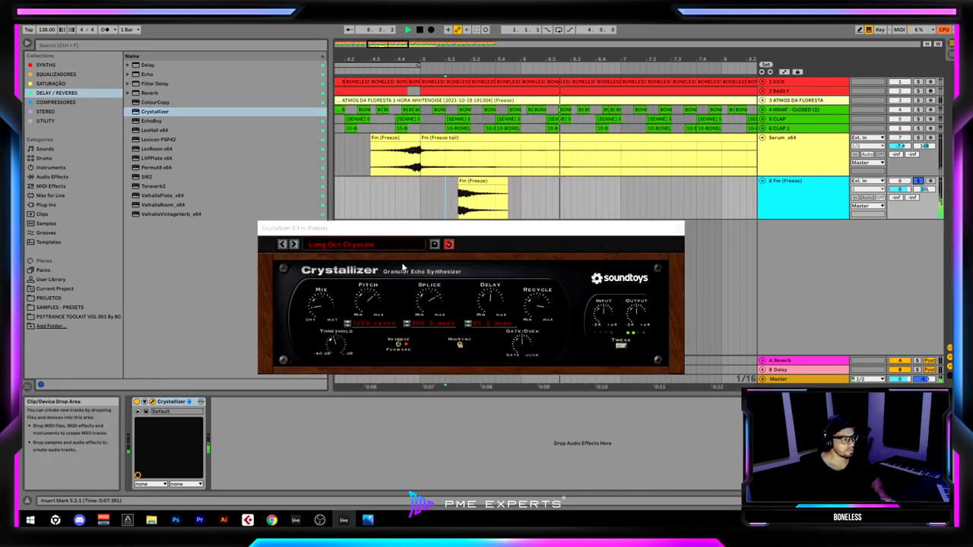
Audition further Crystallizer presets up to Oct Crystal Shards, and lower its mix during playback
key(space)
click(294, 244)
click(295, 244)
key(space)
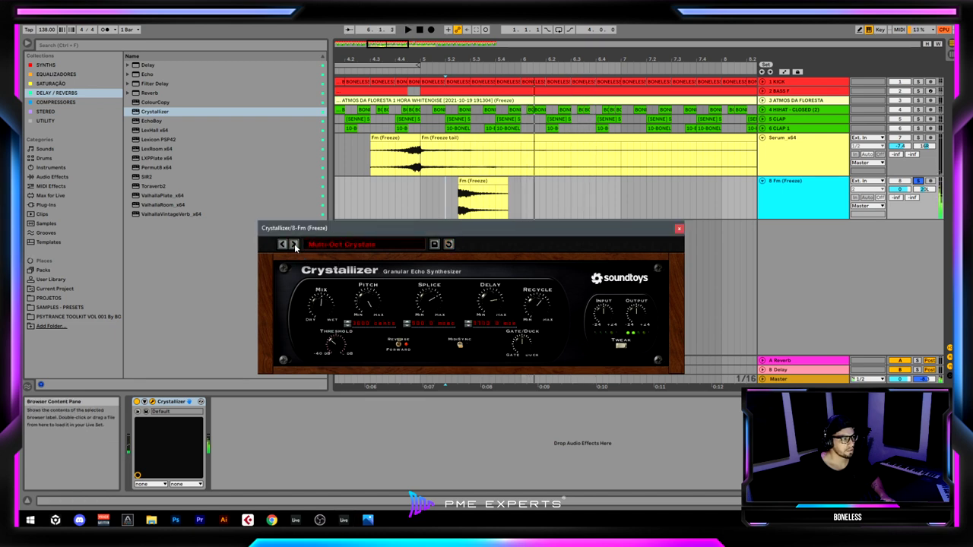
click(294, 244)
key(space)
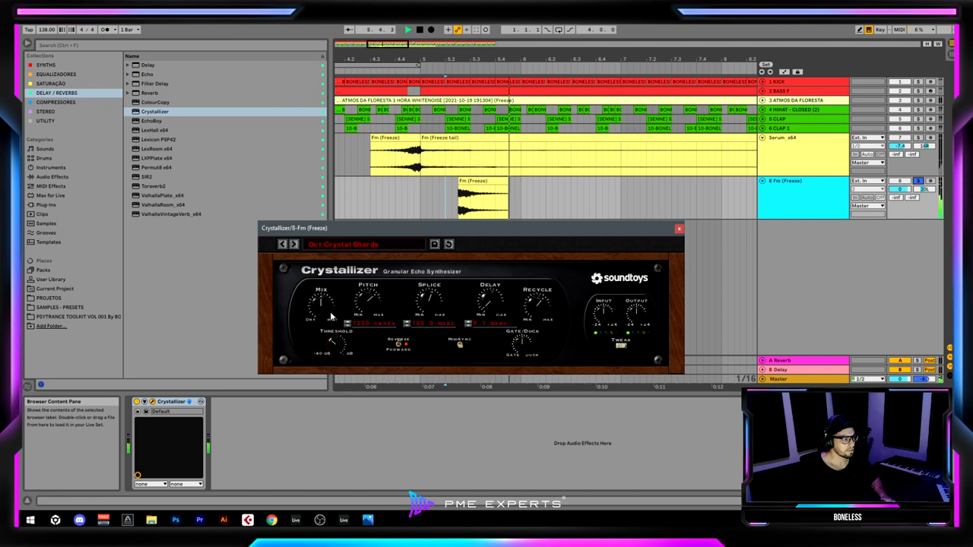
drag(322, 307, 321, 342)
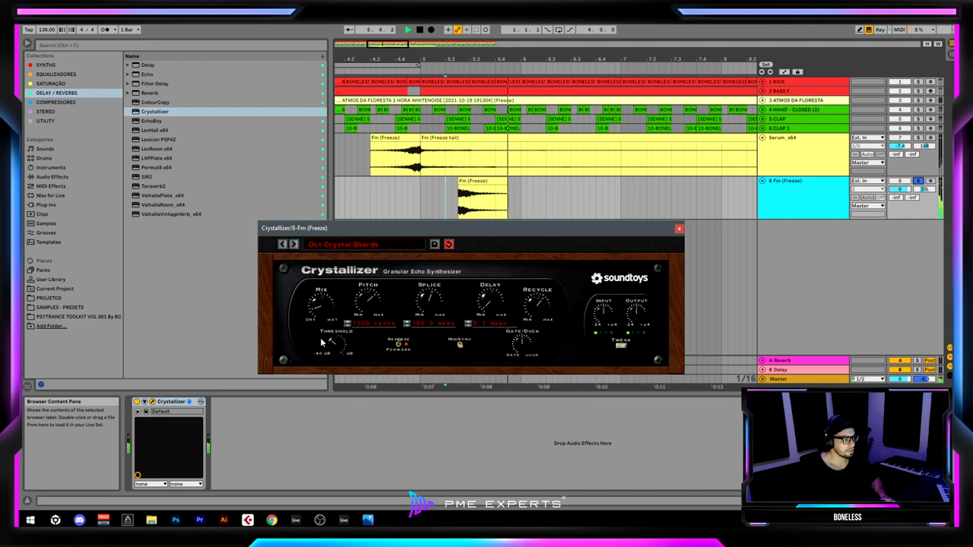
Step on through the Crystallizer presets to Smooth Crystals, reduce its mix, and listen to the result
click(294, 244)
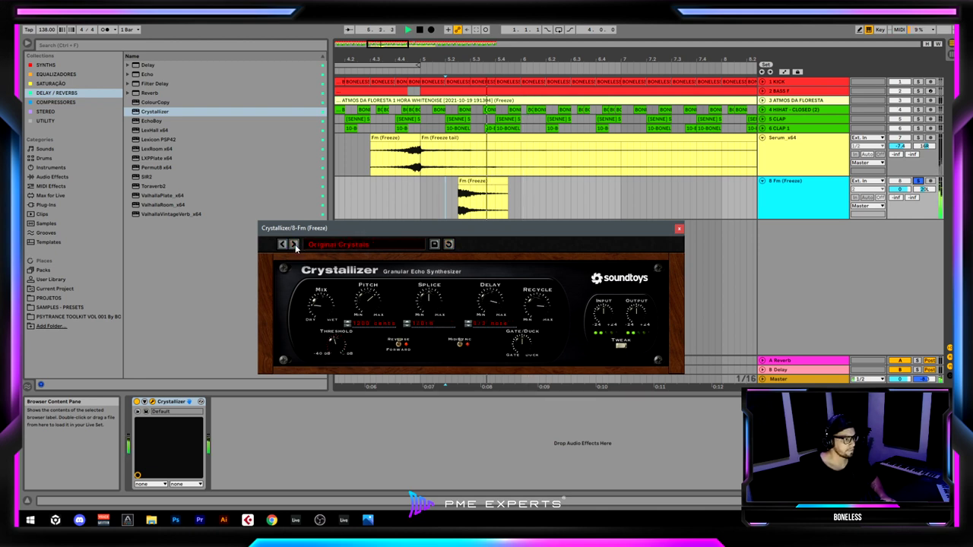
click(294, 244)
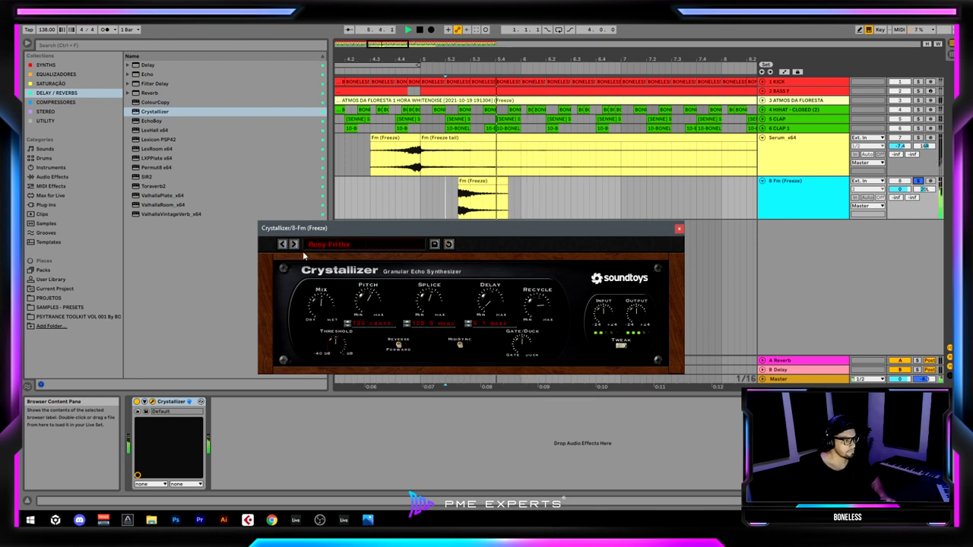
click(294, 246)
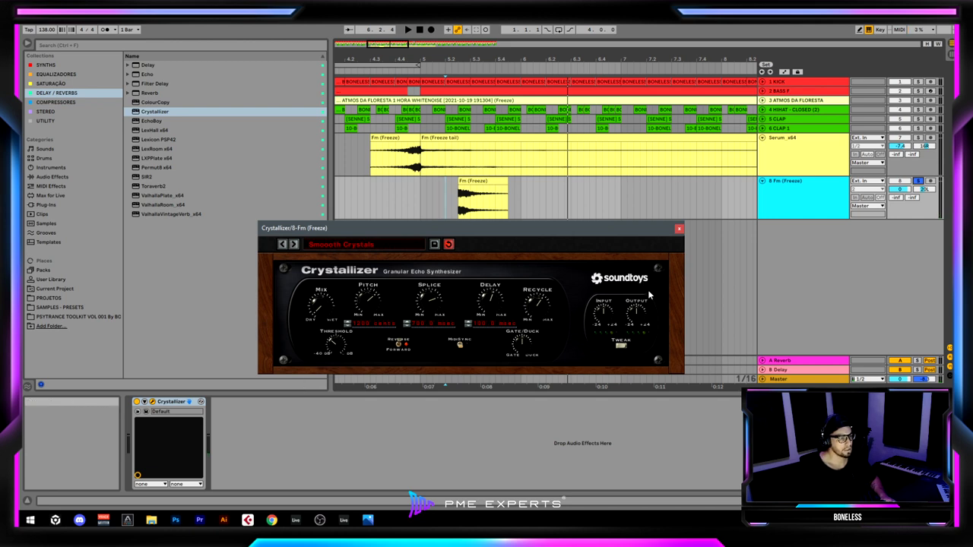
key(space)
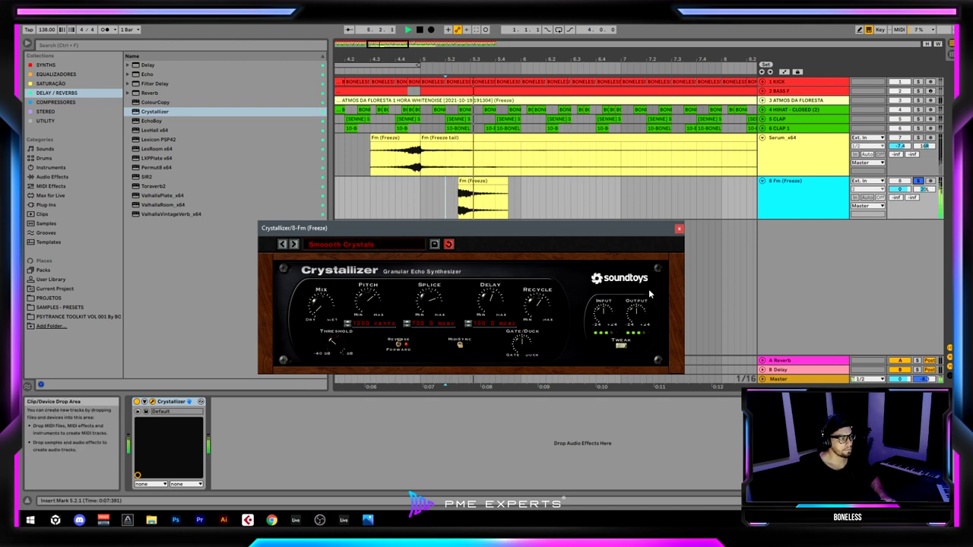
click(679, 229)
key(space)
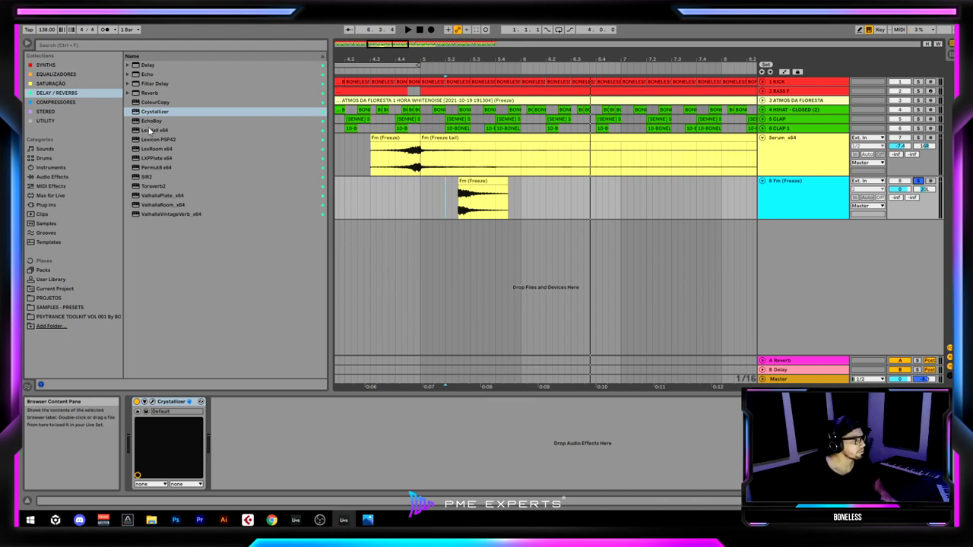
Add ColourCopy to the Fm (Freeze) track, adjust its regeneration and brightness with the mix at 12, and play the result
double_click(161, 103)
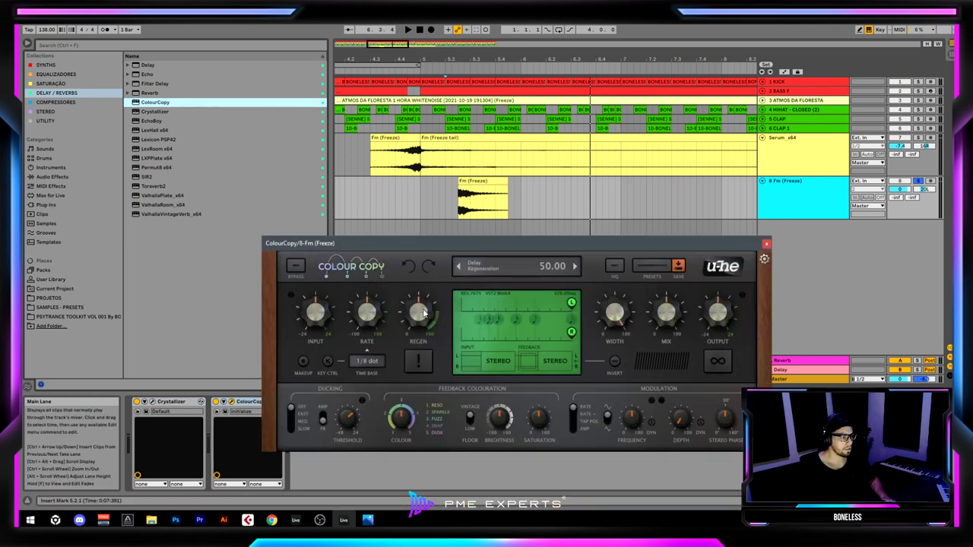
drag(416, 313, 418, 301)
drag(507, 415, 507, 405)
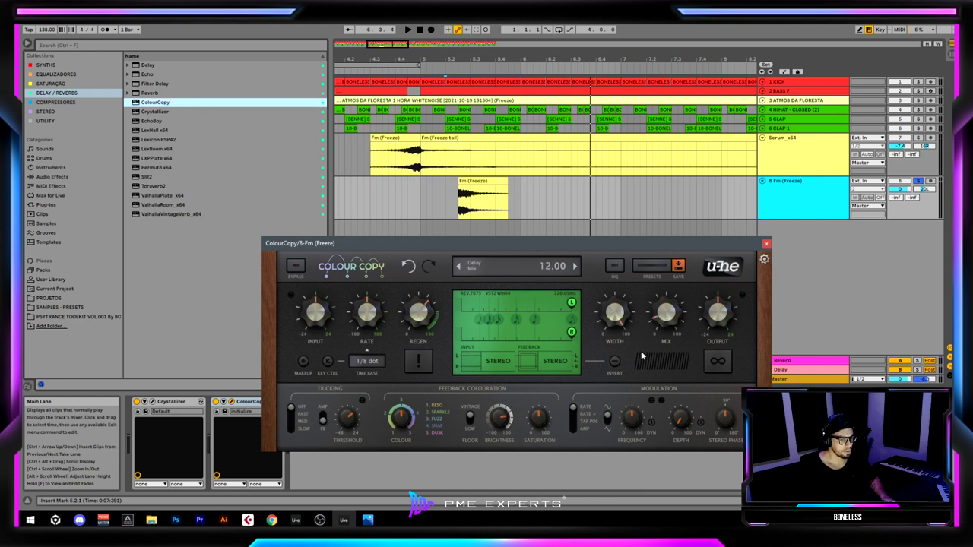
key(space)
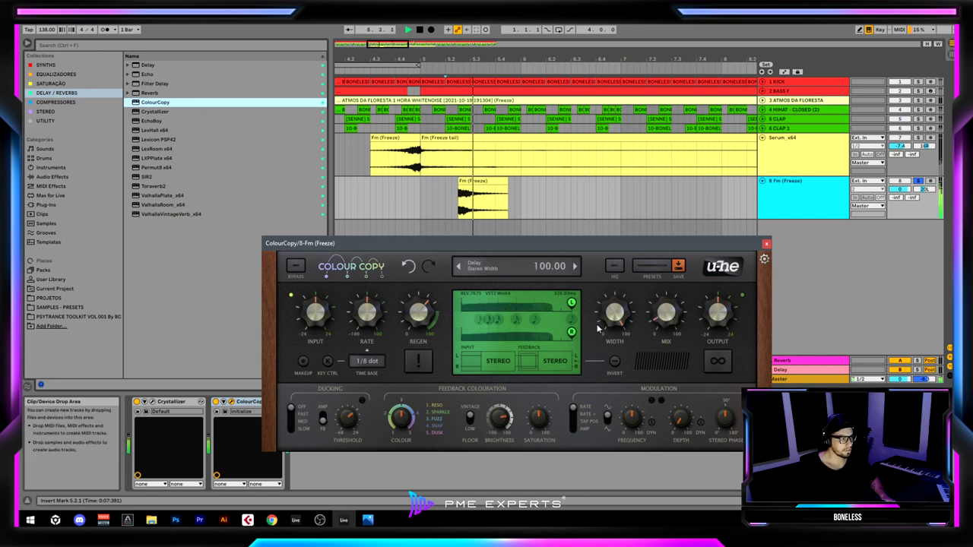
click(766, 246)
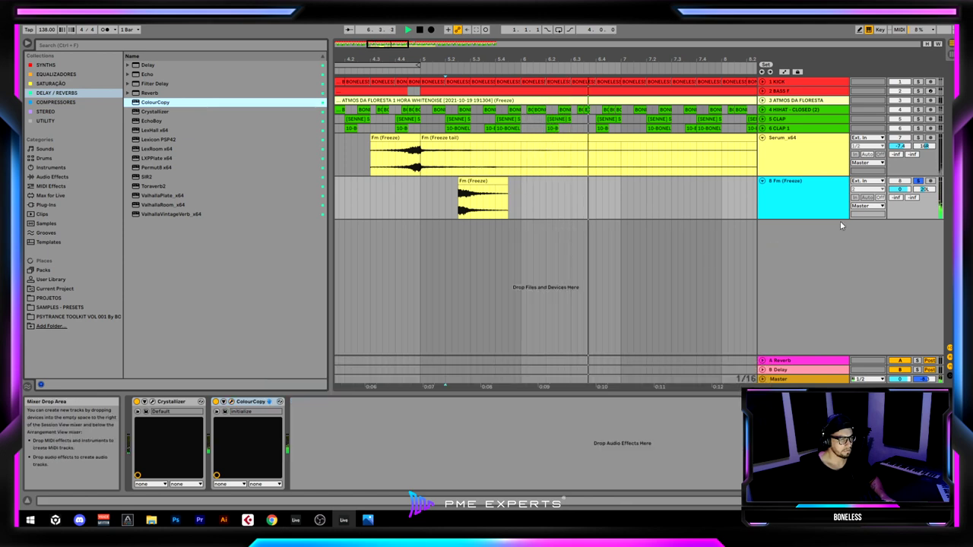
Lower the Fm (Freeze) track volume to -3.5 dB and unsolo it to play the full arrangement from bar 3
drag(900, 190, 900, 202)
key(space)
click(818, 185)
click(920, 184)
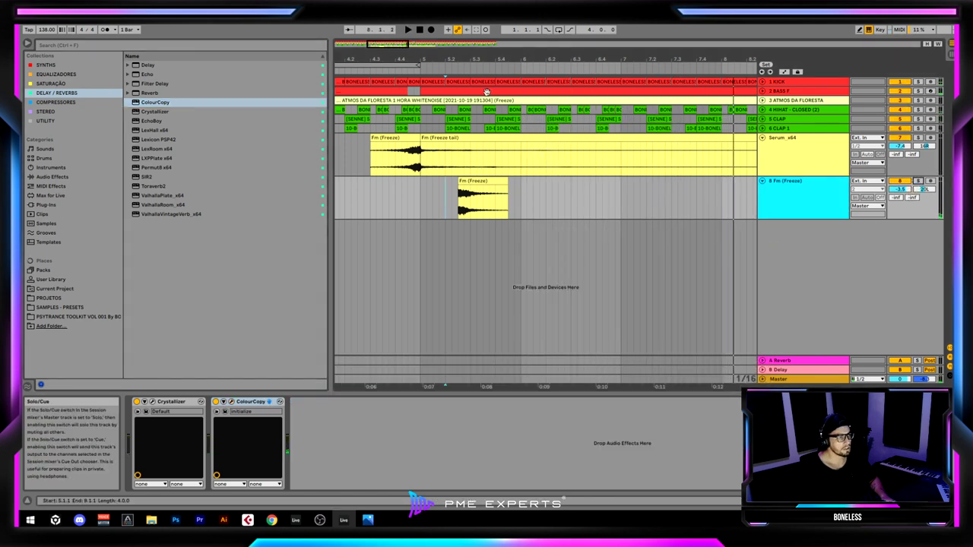
drag(523, 59, 507, 29)
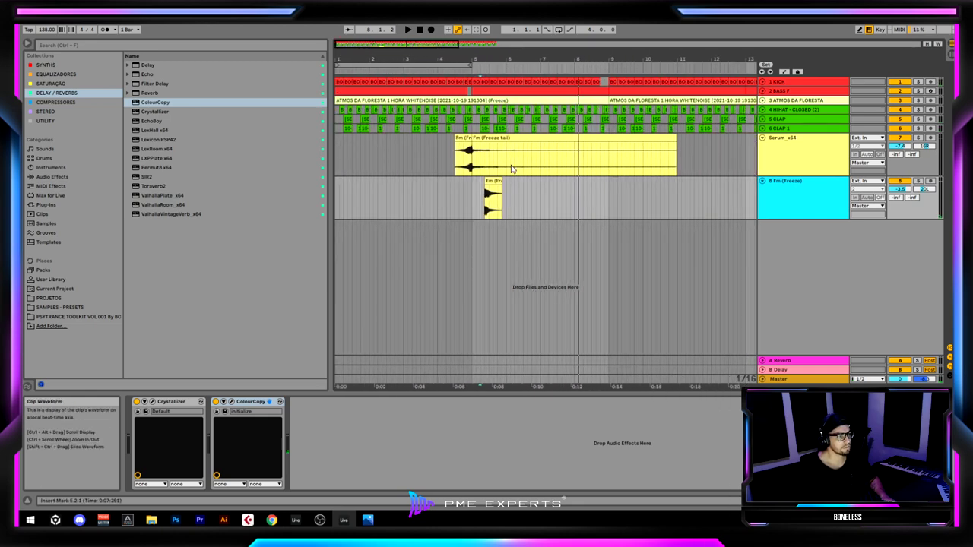
click(419, 69)
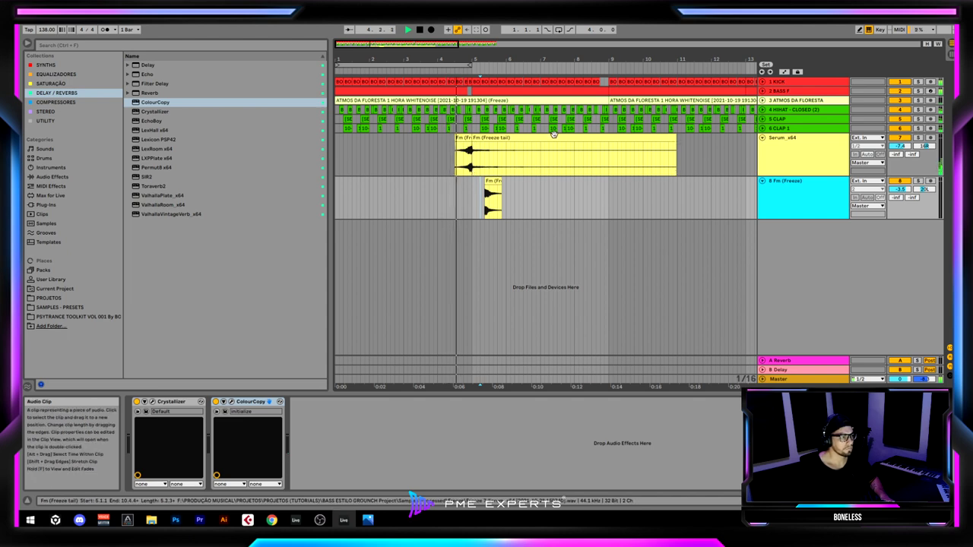